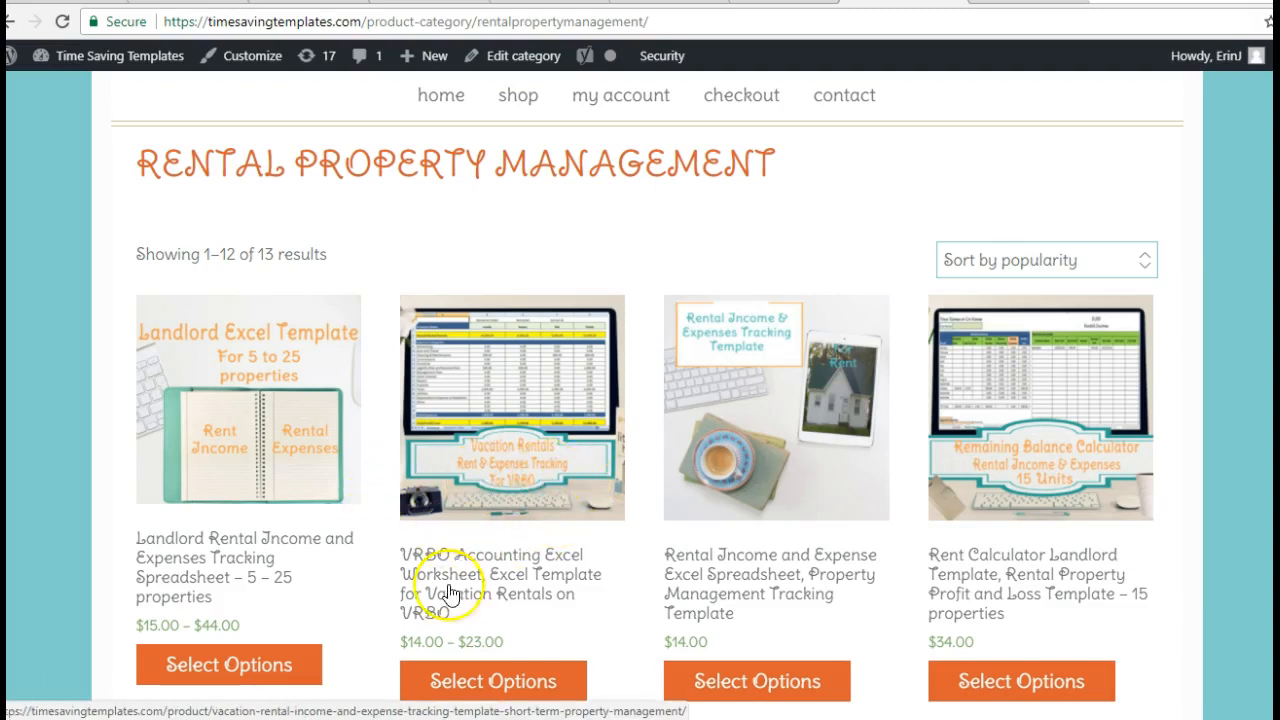
Open the VRBO Accounting Excel Worksheet product page and view the available Number of Properties options
{"action": "left_click", "coordinate": [508, 441]}
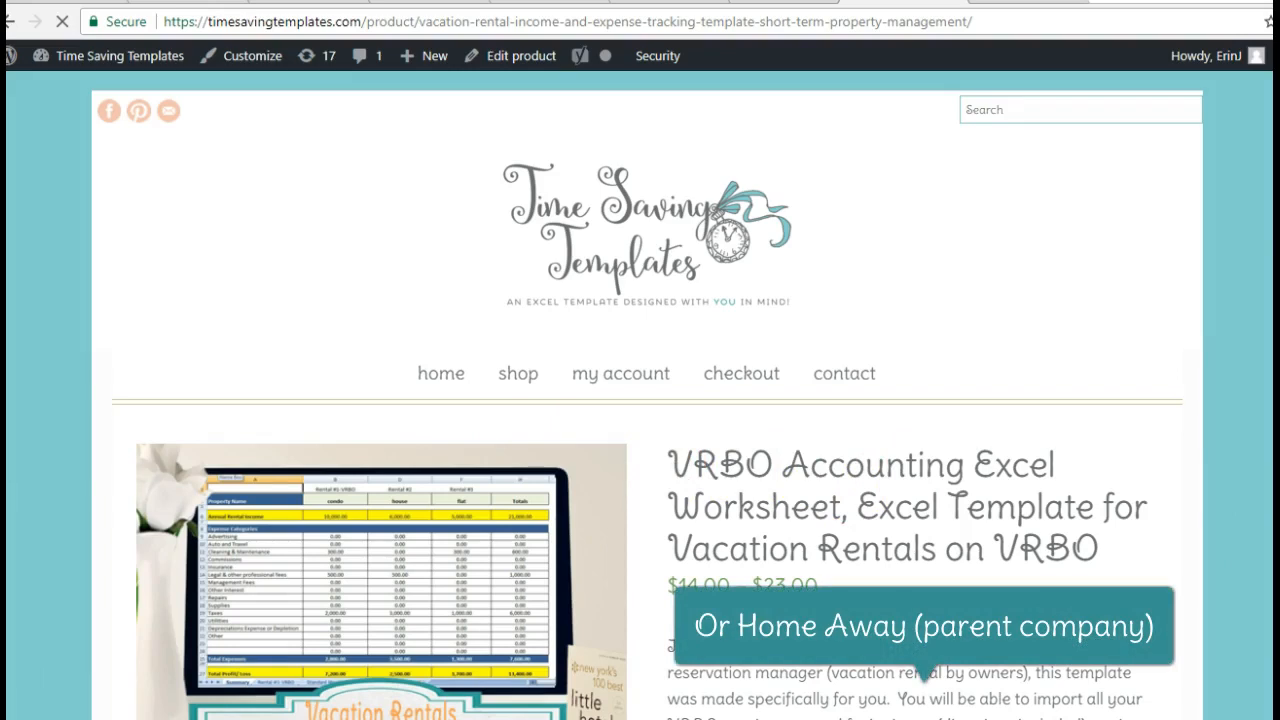
{"action": "scroll", "coordinate": [1069, 195], "scroll_direction": "down", "scroll_amount": 3}
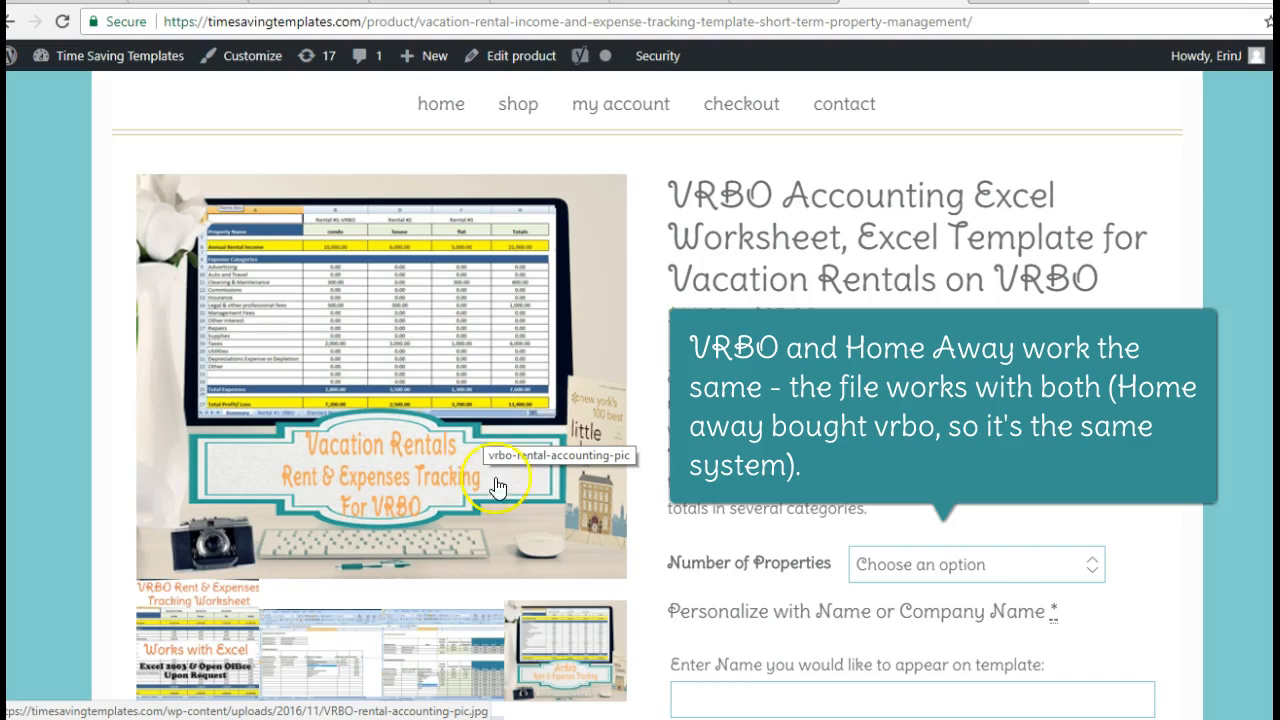
{"action": "left_click", "coordinate": [1096, 566]}
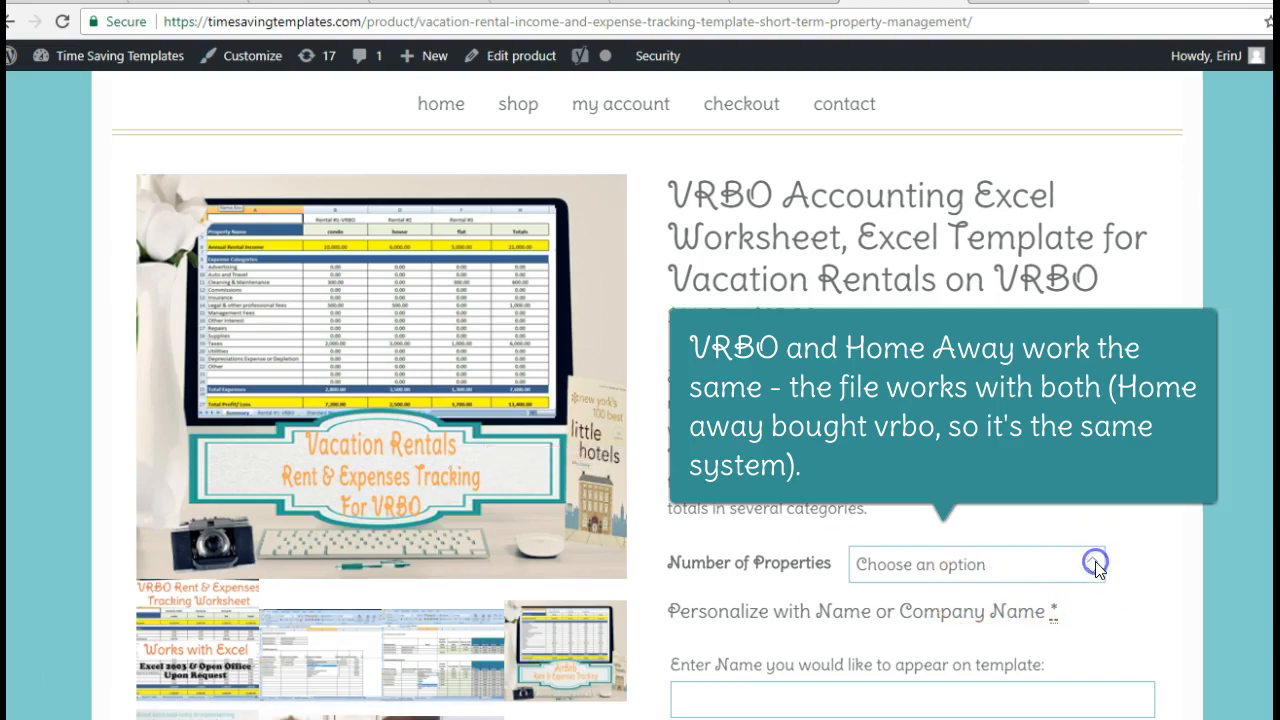
{"action": "left_click", "coordinate": [1096, 564]}
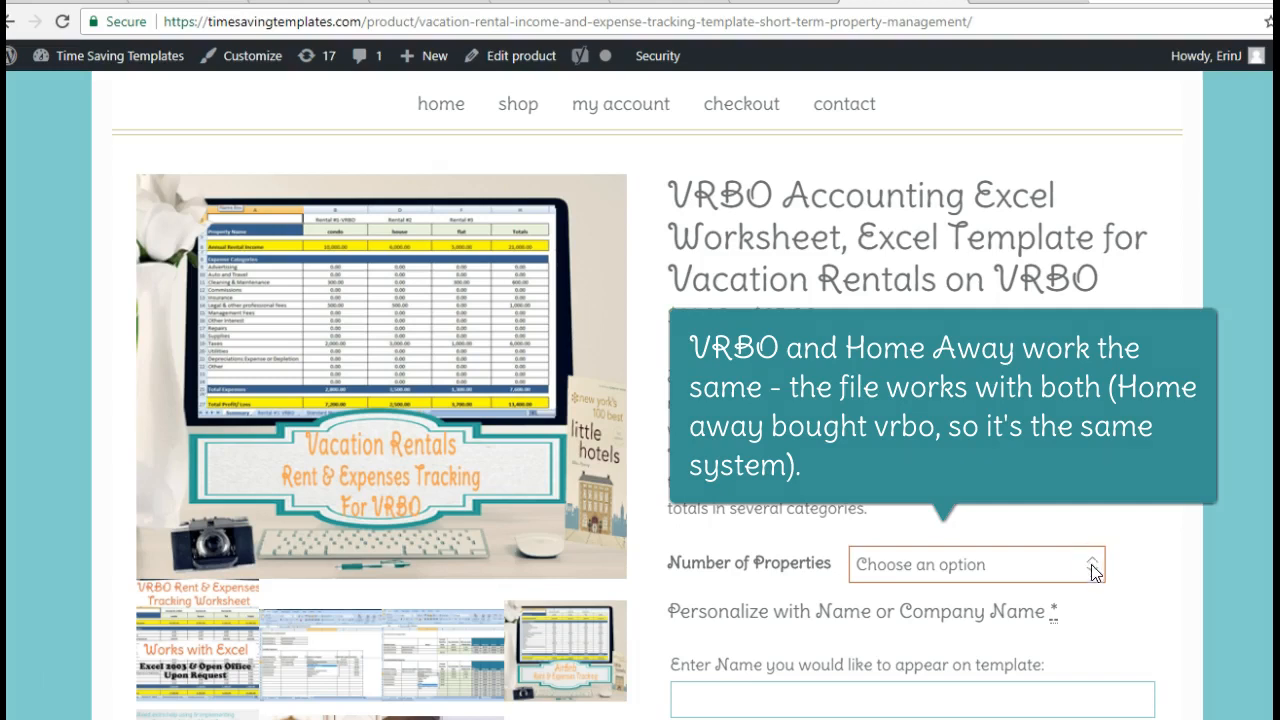
{"action": "left_click", "coordinate": [1095, 566]}
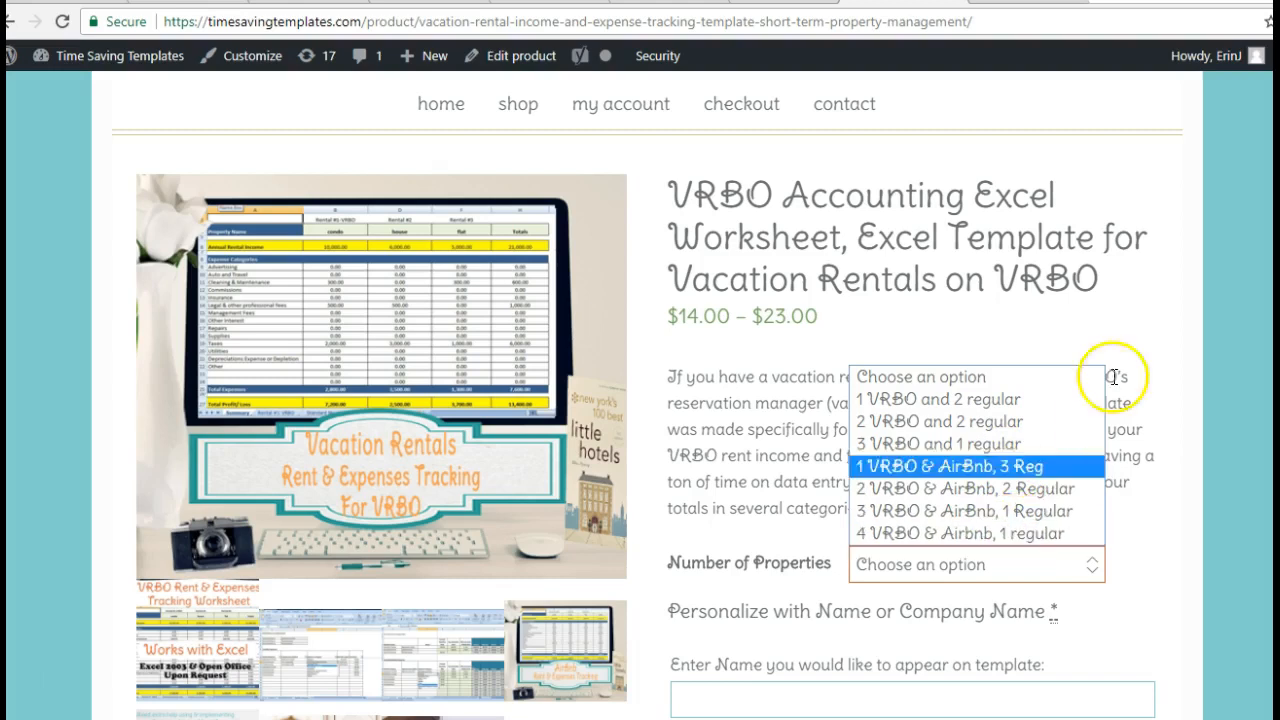
{"action": "left_click", "coordinate": [1020, 275]}
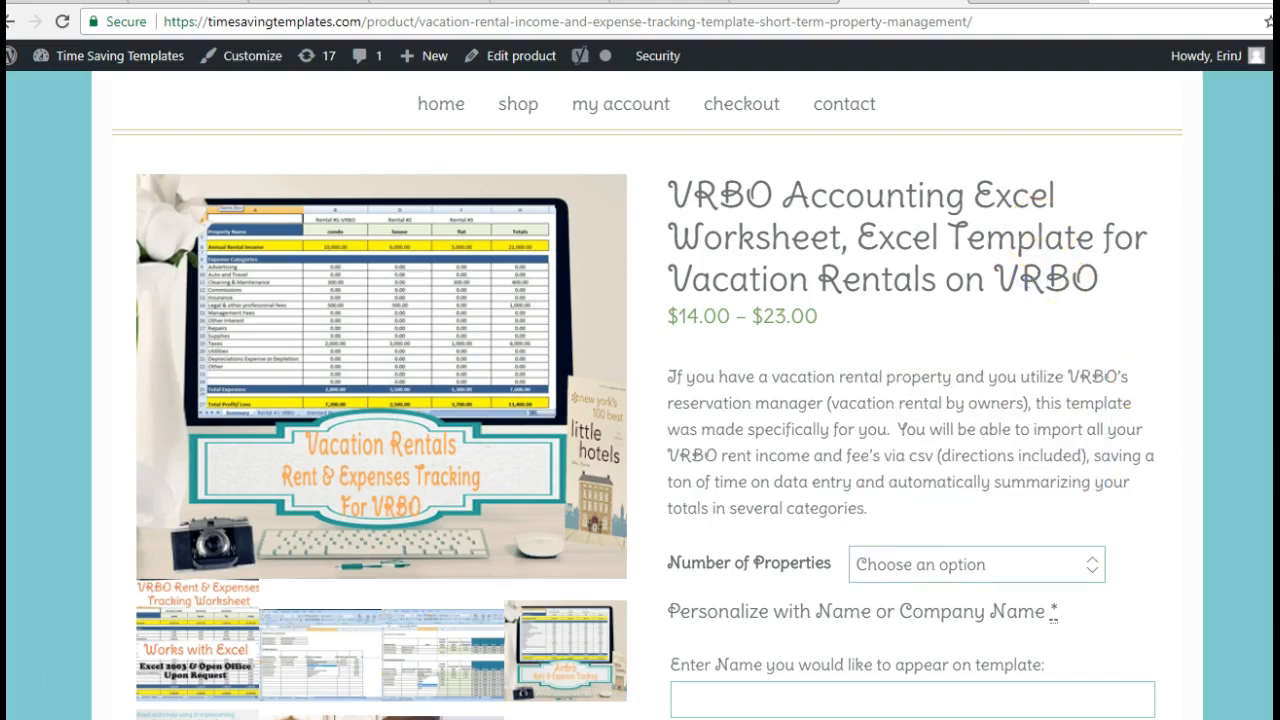
Switch to the four-property Excel workbook with two VRBO rentals and step through the Property Name cells on the Summary sheet
{"action": "mouse_move", "coordinate": [493, 701]}
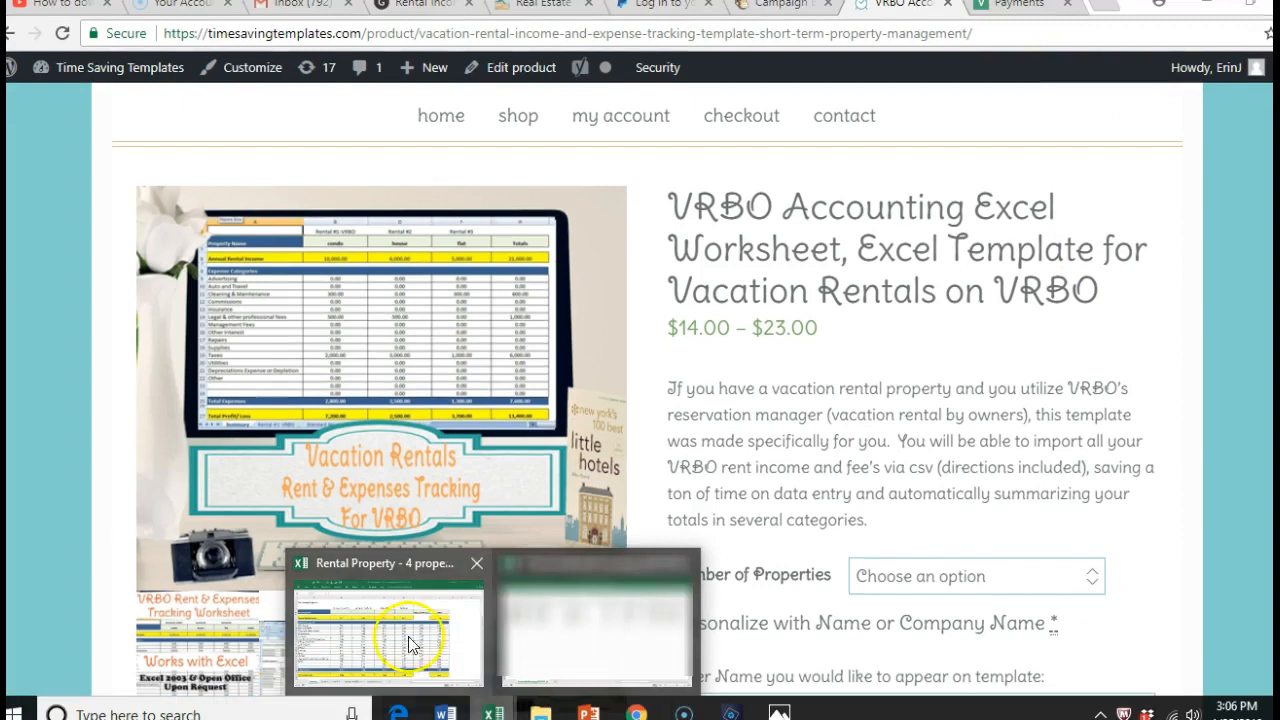
{"action": "left_click", "coordinate": [409, 640]}
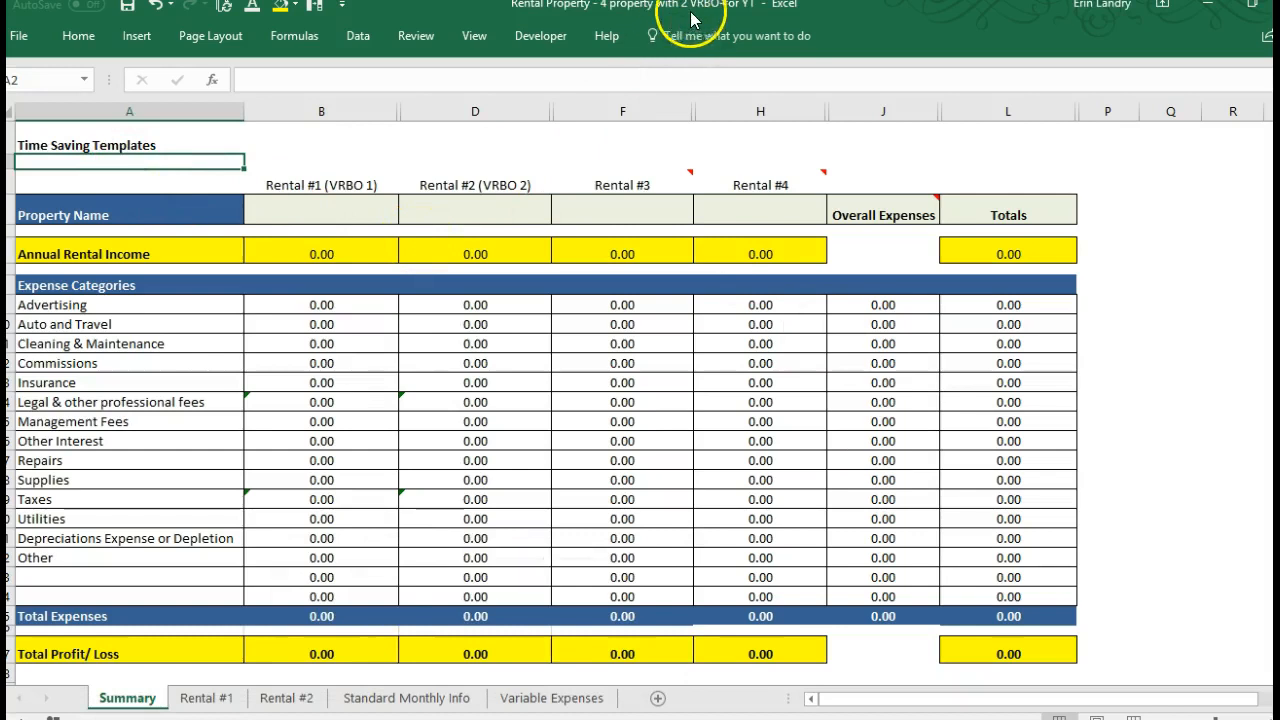
{"action": "left_click", "coordinate": [360, 208]}
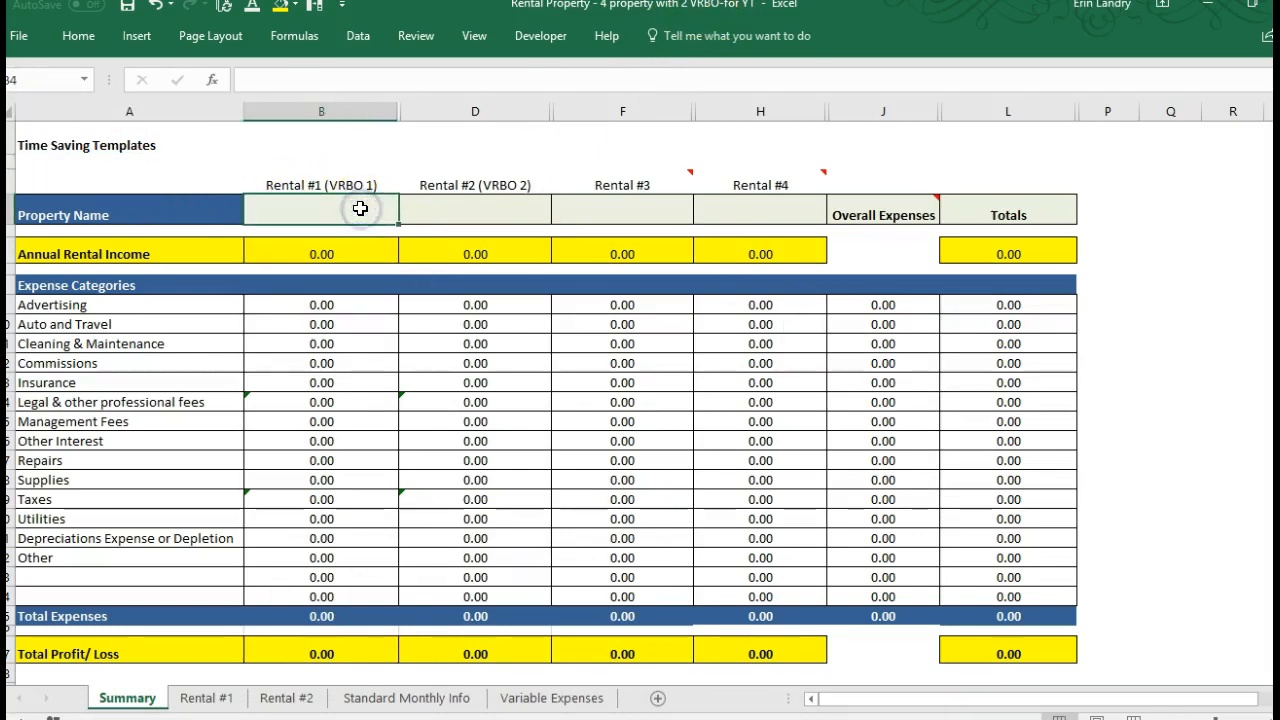
{"action": "key", "text": "Tab"}
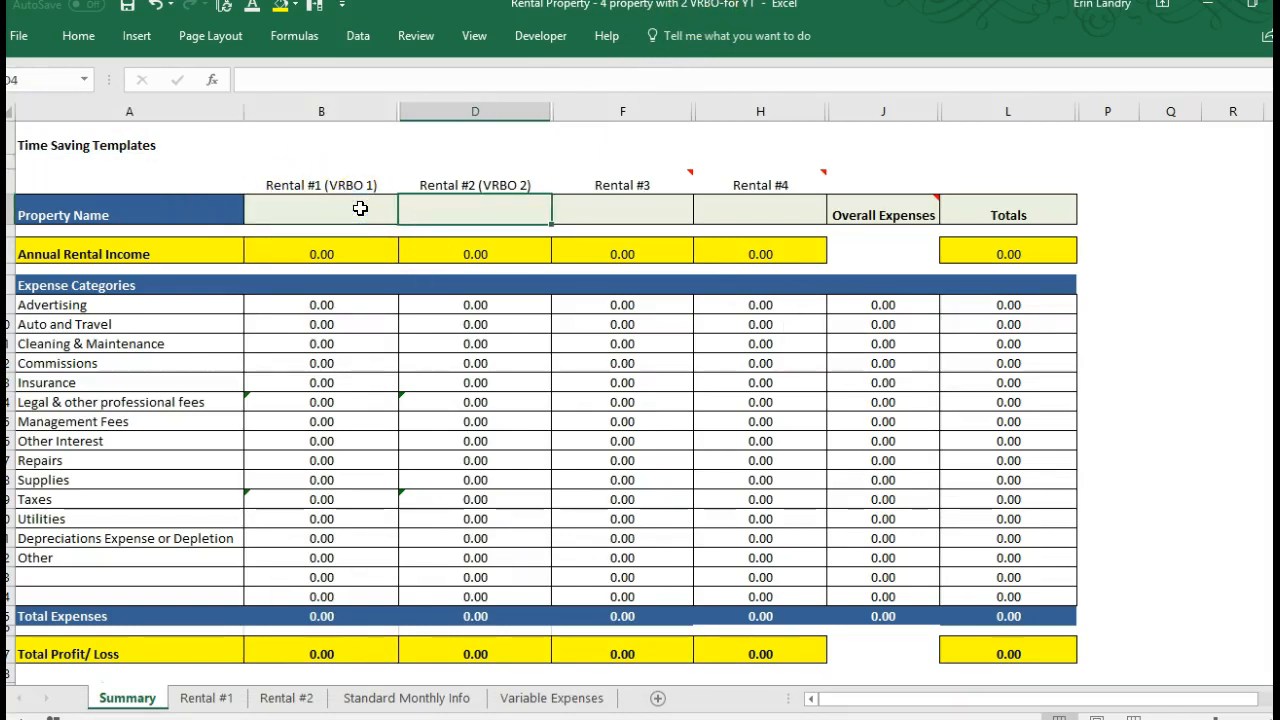
{"action": "key", "text": "Tab"}
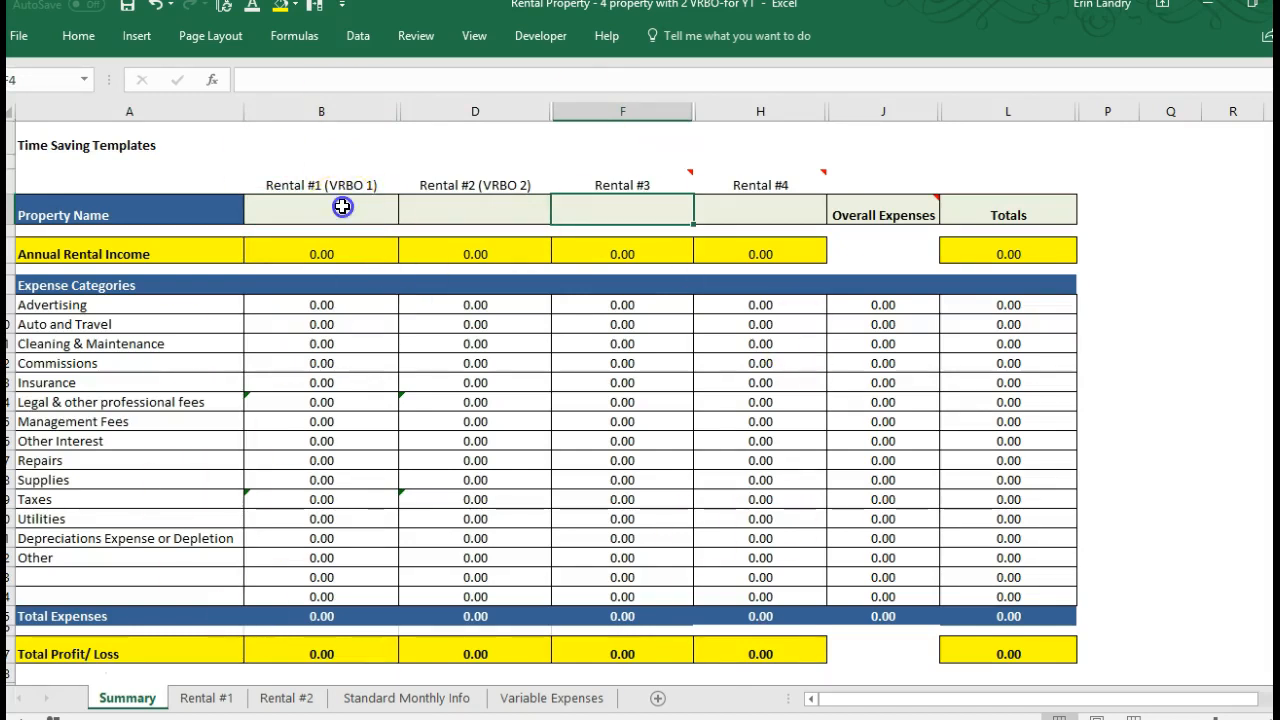
Enter dawn, mara villa, n and n as the property names of Rentals #1 to #4
{"action": "left_click", "coordinate": [342, 207]}
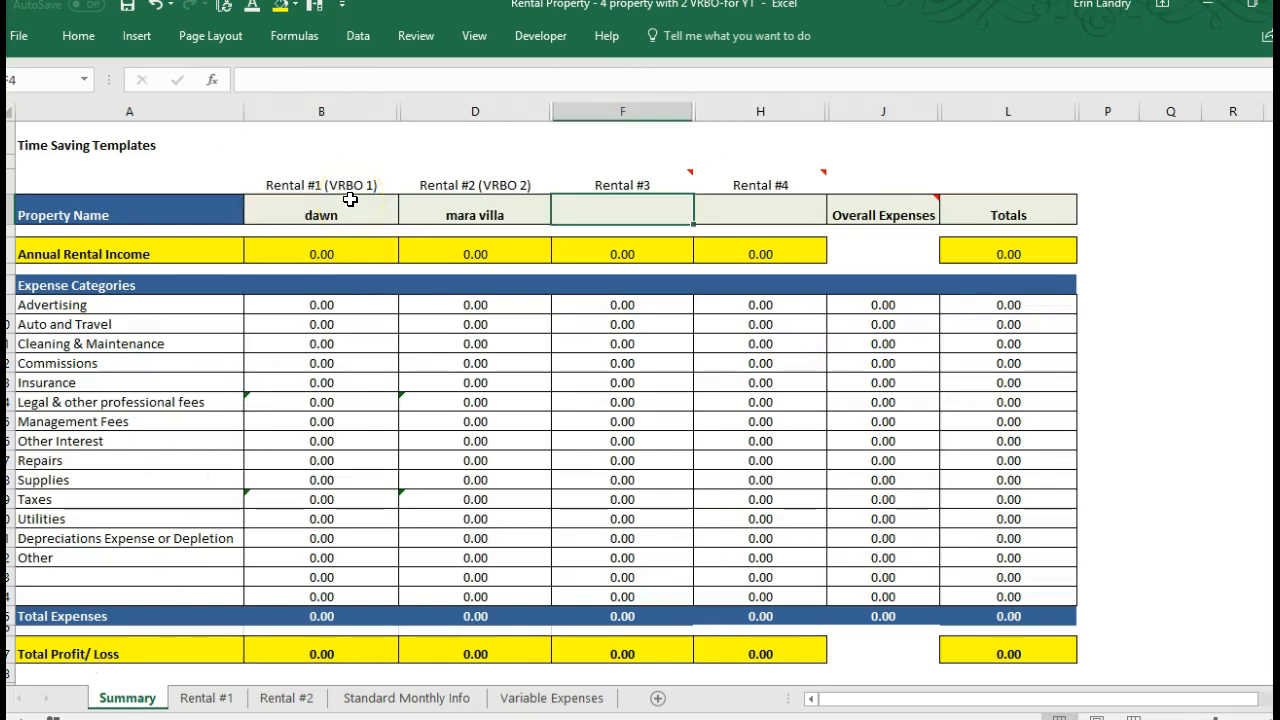
{"action": "type", "text": "n"}
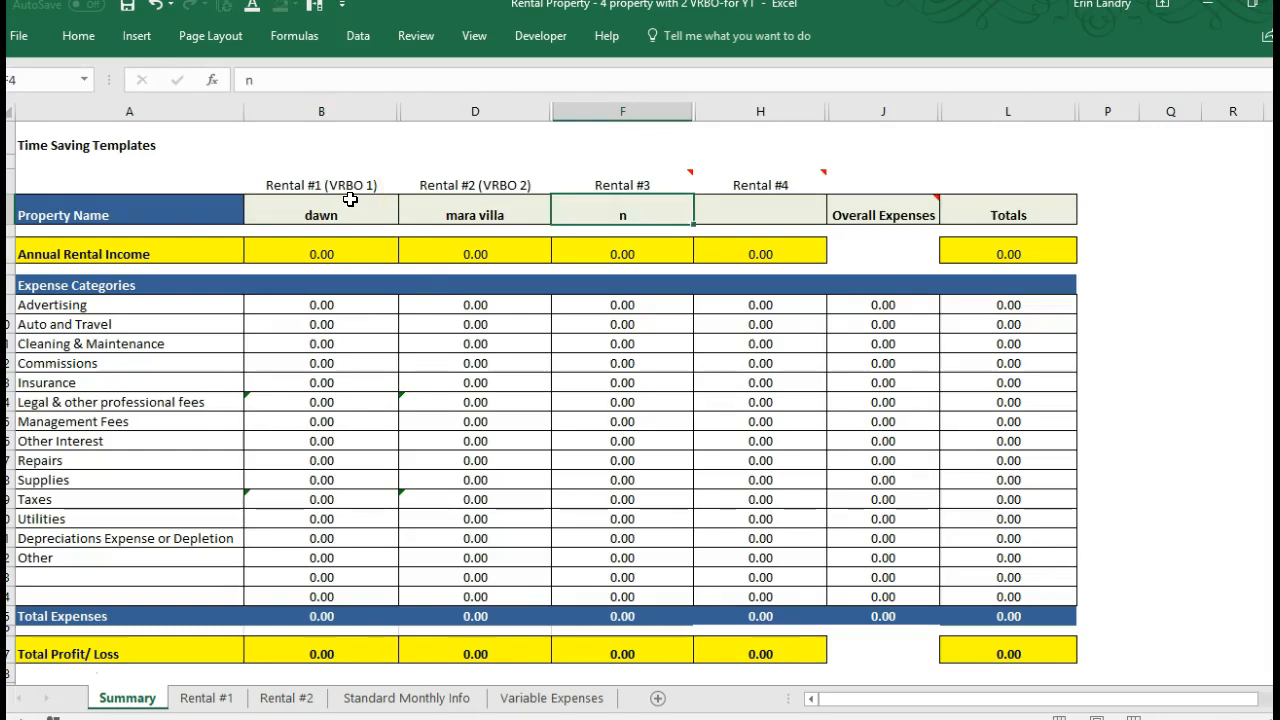
{"action": "key", "text": "Tab"}
{"action": "type", "text": "n"}
{"action": "key", "text": "Tab"}
{"action": "key", "text": "shift+Tab"}
{"action": "key", "text": "shift+Tab"}
{"action": "left_click_drag", "start_coordinate": [600, 104], "coordinate": [758, 111]}
{"action": "right_click", "coordinate": [758, 110]}
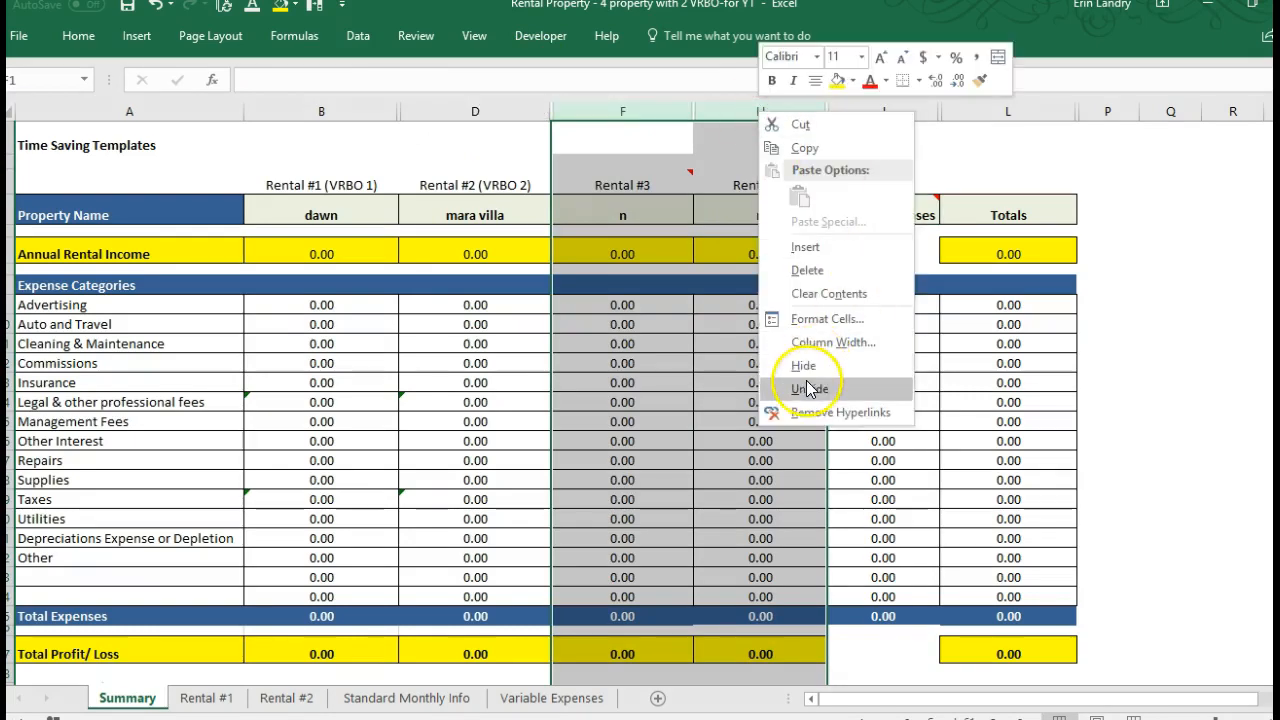
{"action": "left_click", "coordinate": [800, 372]}
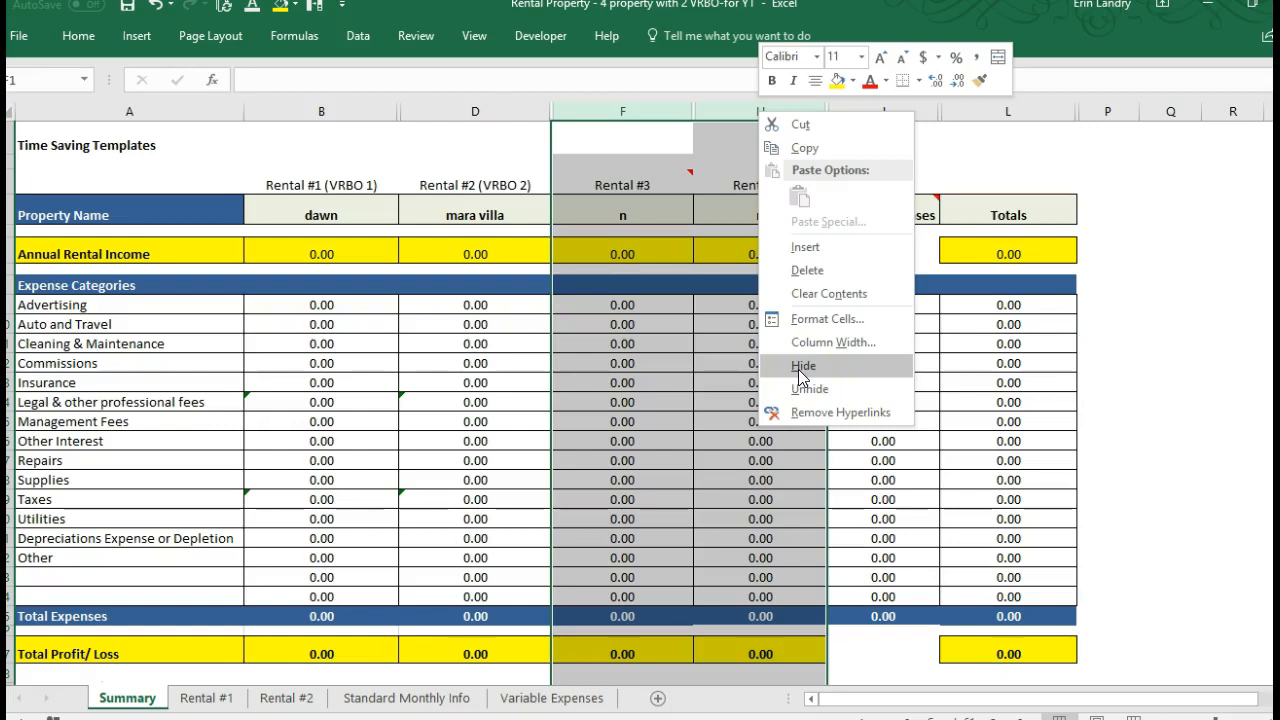
{"action": "left_click", "coordinate": [670, 342]}
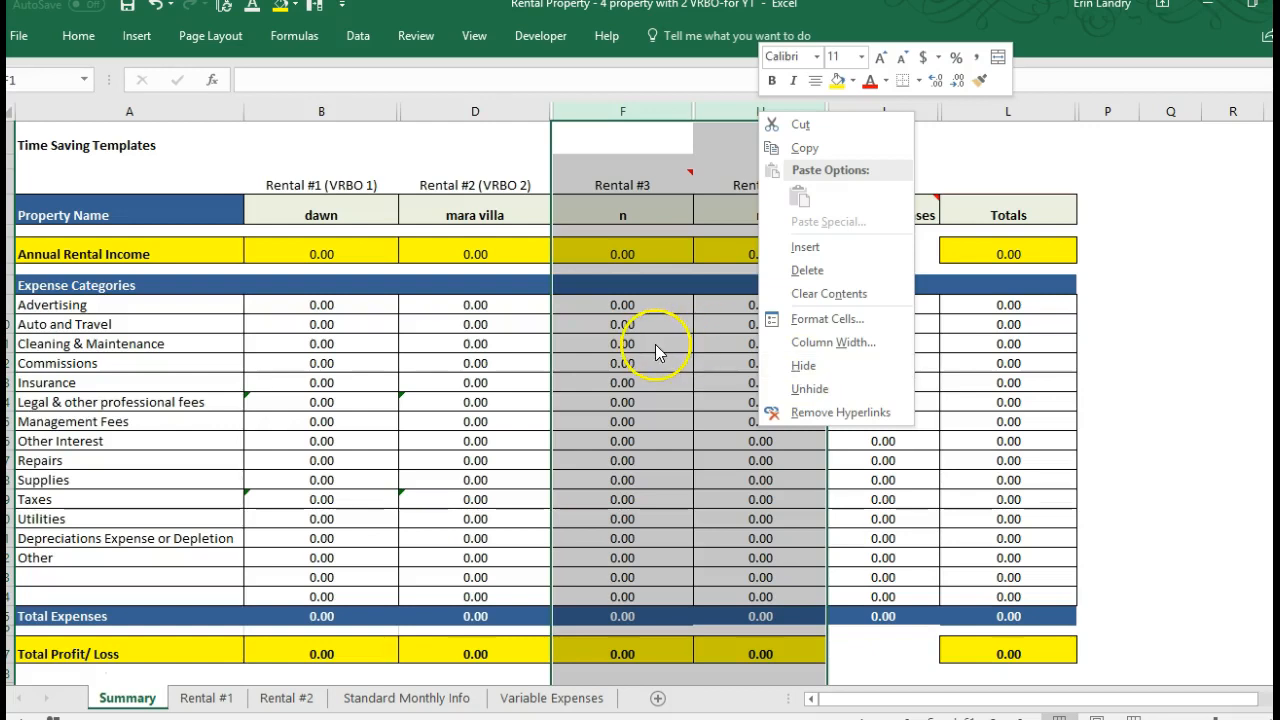
{"action": "left_click", "coordinate": [655, 345]}
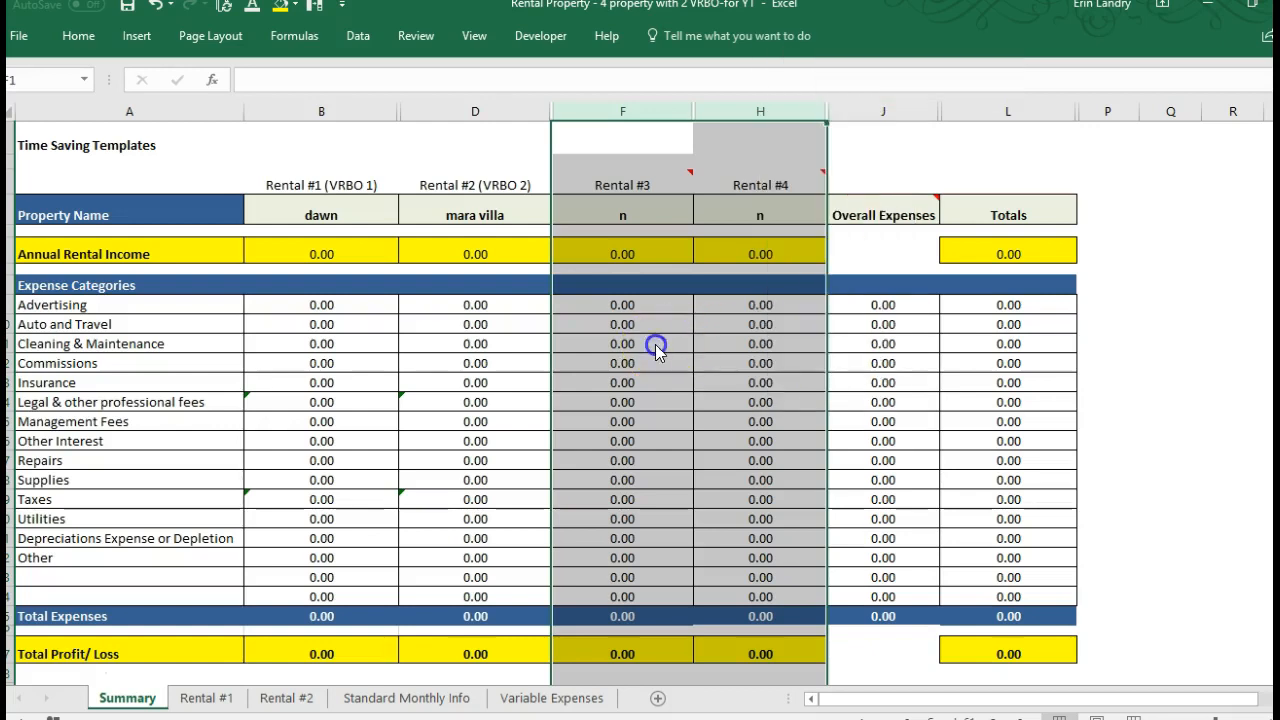
{"action": "left_click", "coordinate": [622, 615]}
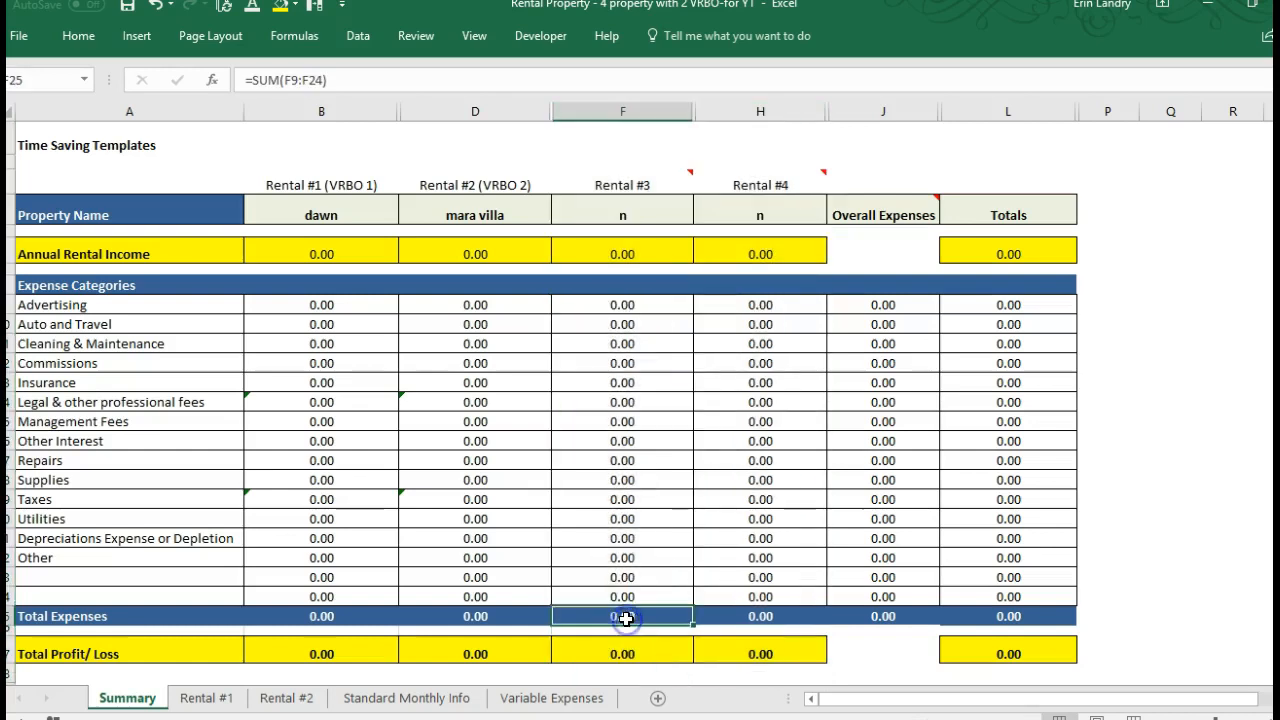
Examine the Rental #1 and Rental #2 sheets, where the CSV data for each VRBO property goes
{"action": "left_click", "coordinate": [246, 225]}
{"action": "left_click", "coordinate": [206, 698]}
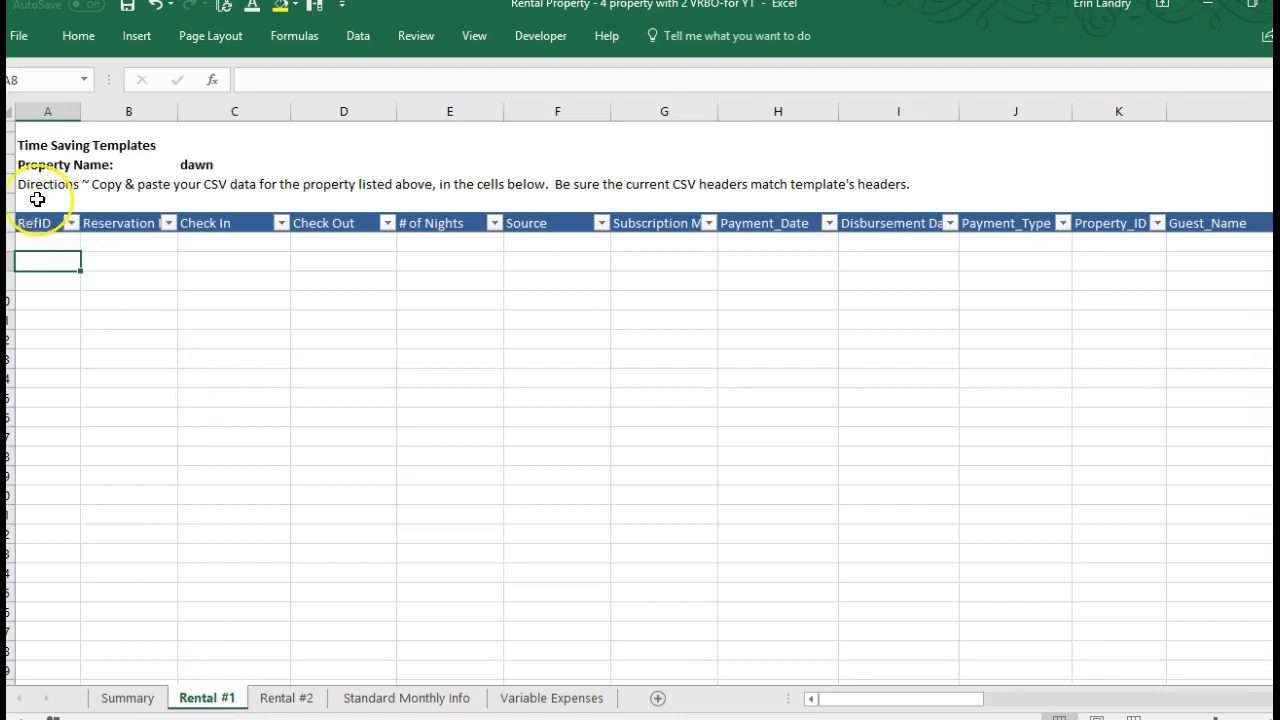
{"action": "left_click", "coordinate": [287, 698]}
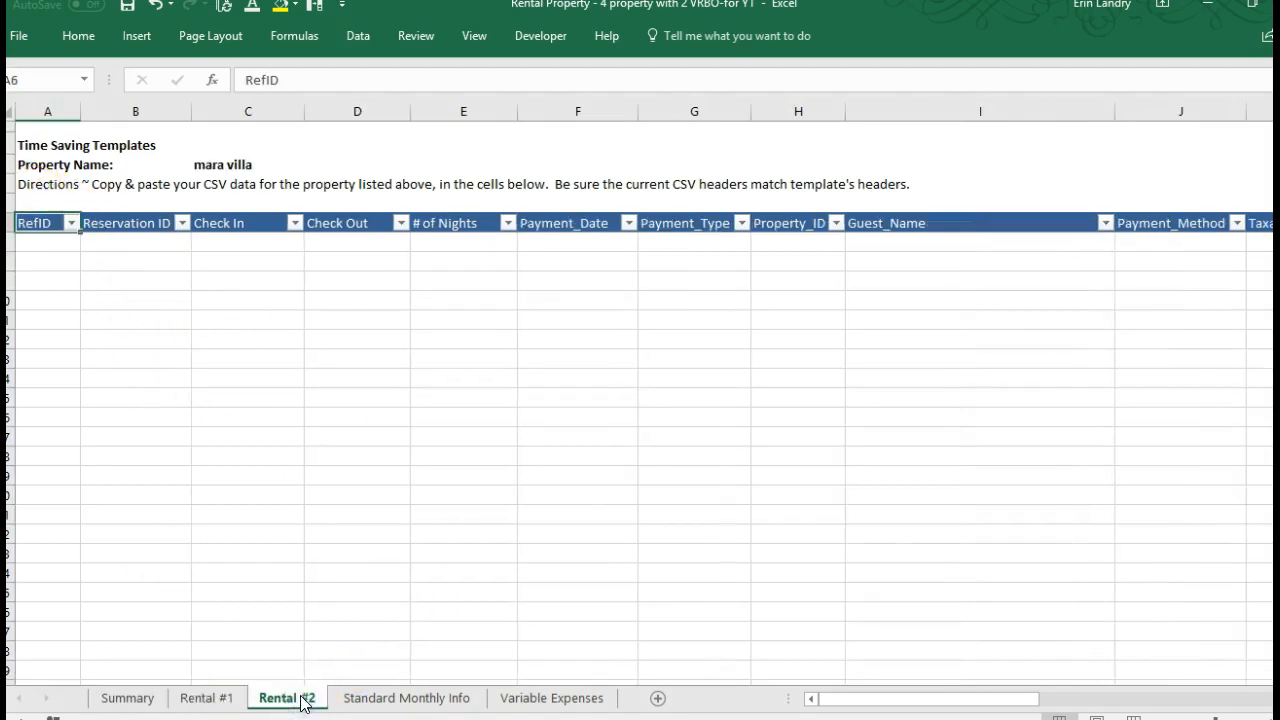
On the Standard Monthly Info sheet, set the current monthly rent of Rental #1 to 500
{"action": "left_click", "coordinate": [405, 699]}
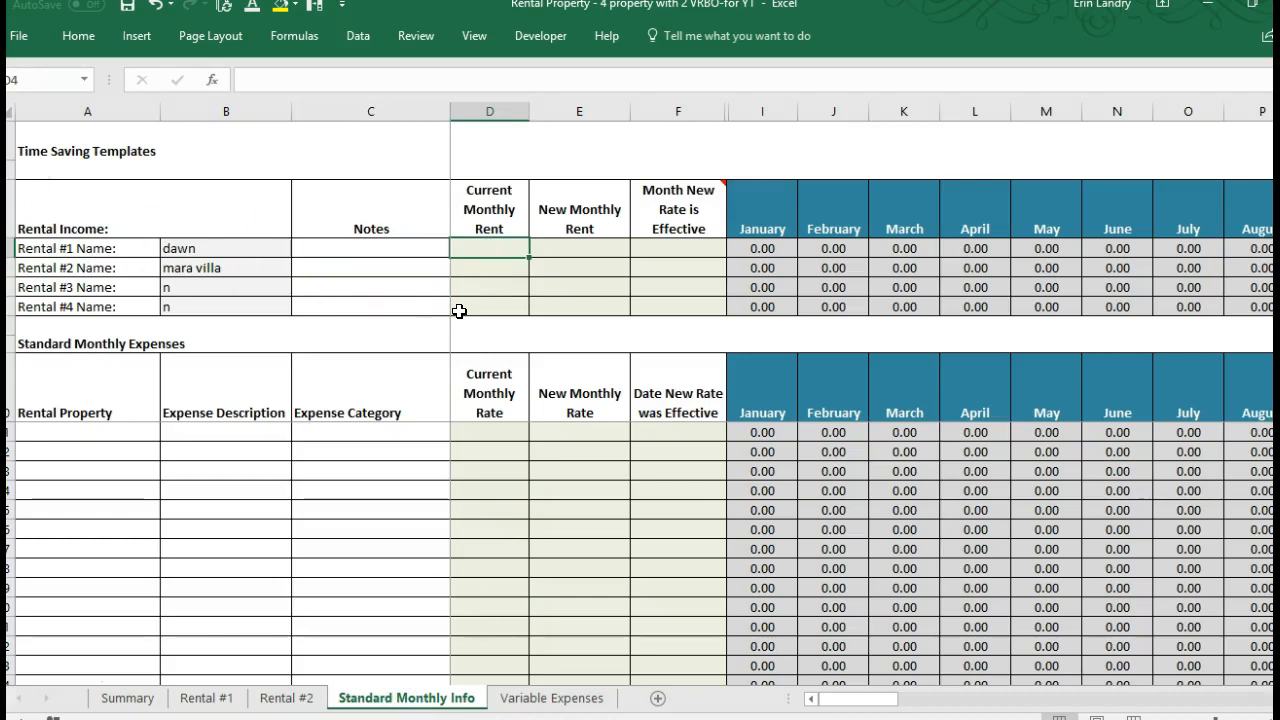
{"action": "type", "text": "500"}
{"action": "key", "text": "Return"}
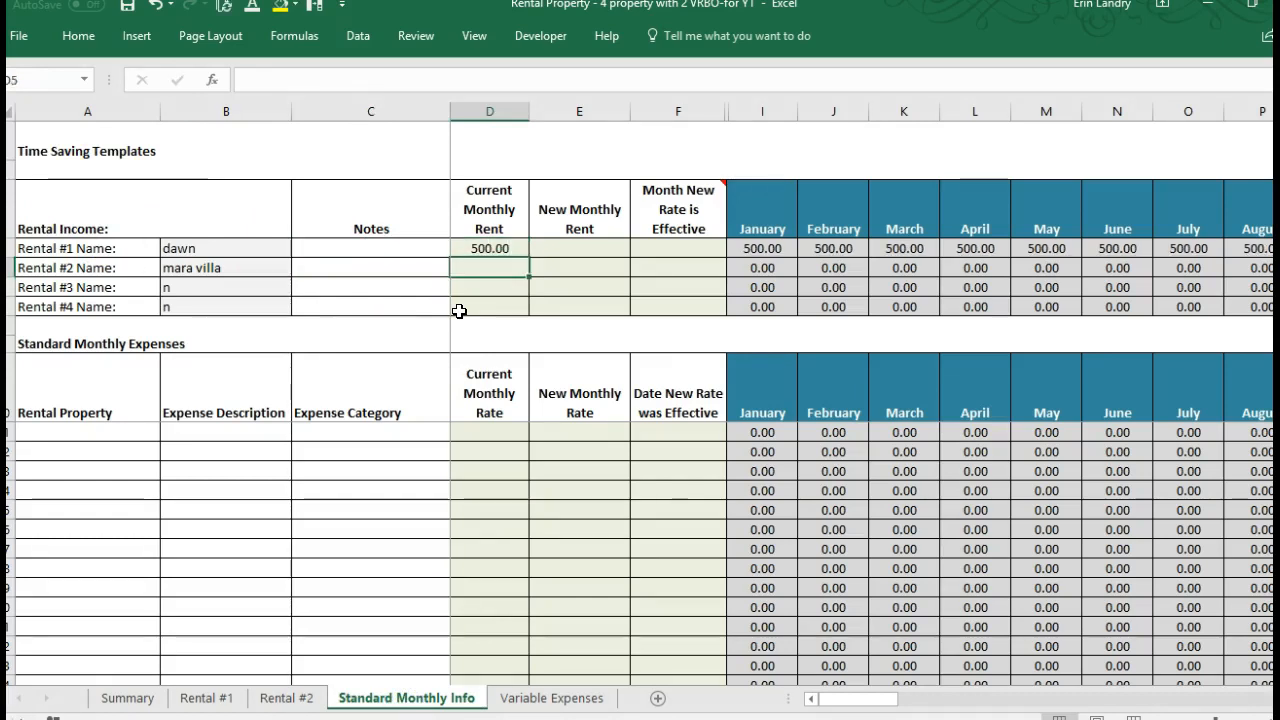
Choose Management Fees as the expense category in the first row of the Standard Monthly Expenses table
{"action": "key", "text": "Down"}
{"action": "key", "text": "Down"}
{"action": "key", "text": "Down"}
{"action": "key", "text": "Down"}
{"action": "key", "text": "Down"}
{"action": "key", "text": "Down"}
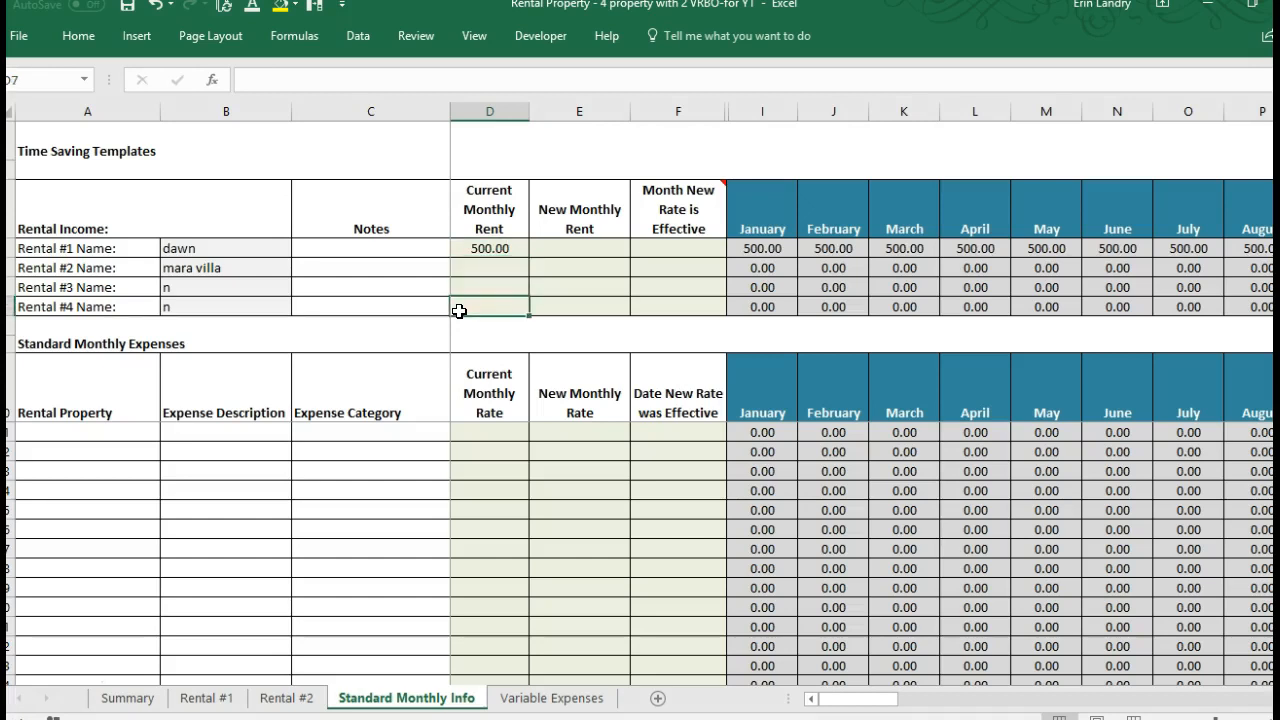
{"action": "key", "text": "Left"}
{"action": "key", "text": "Left"}
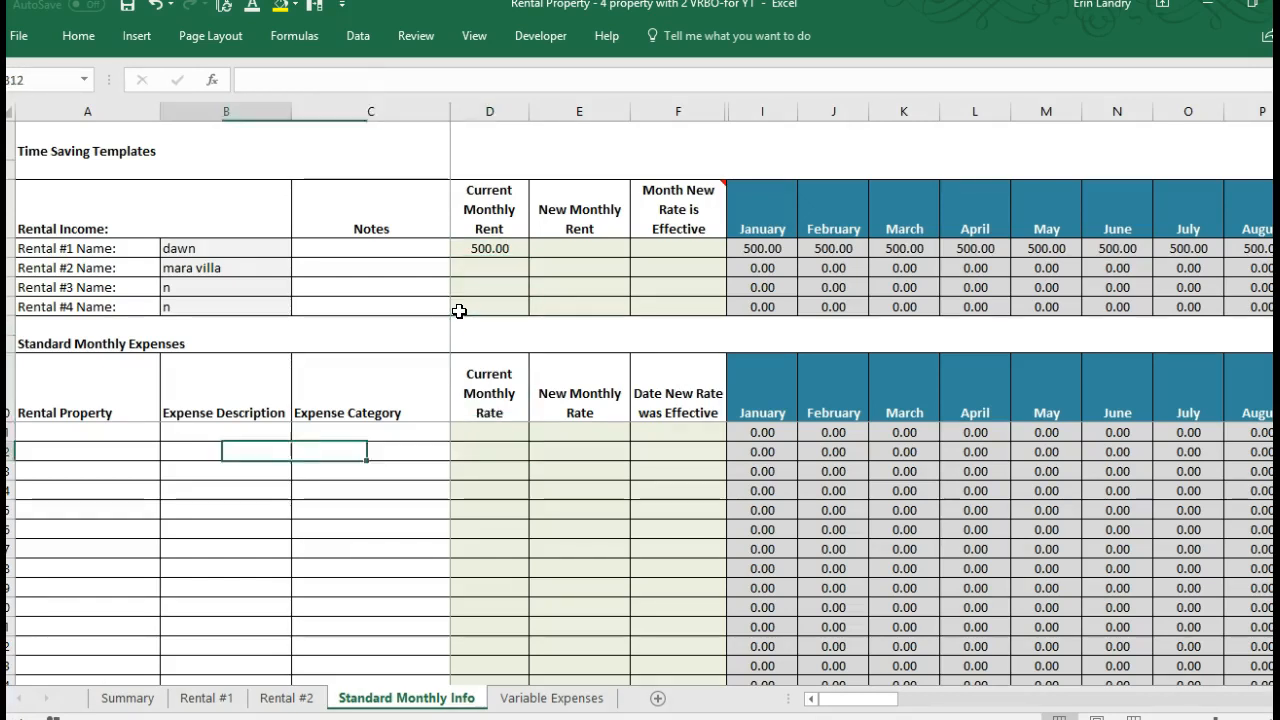
{"action": "key", "text": "Right"}
{"action": "left_click", "coordinate": [459, 431]}
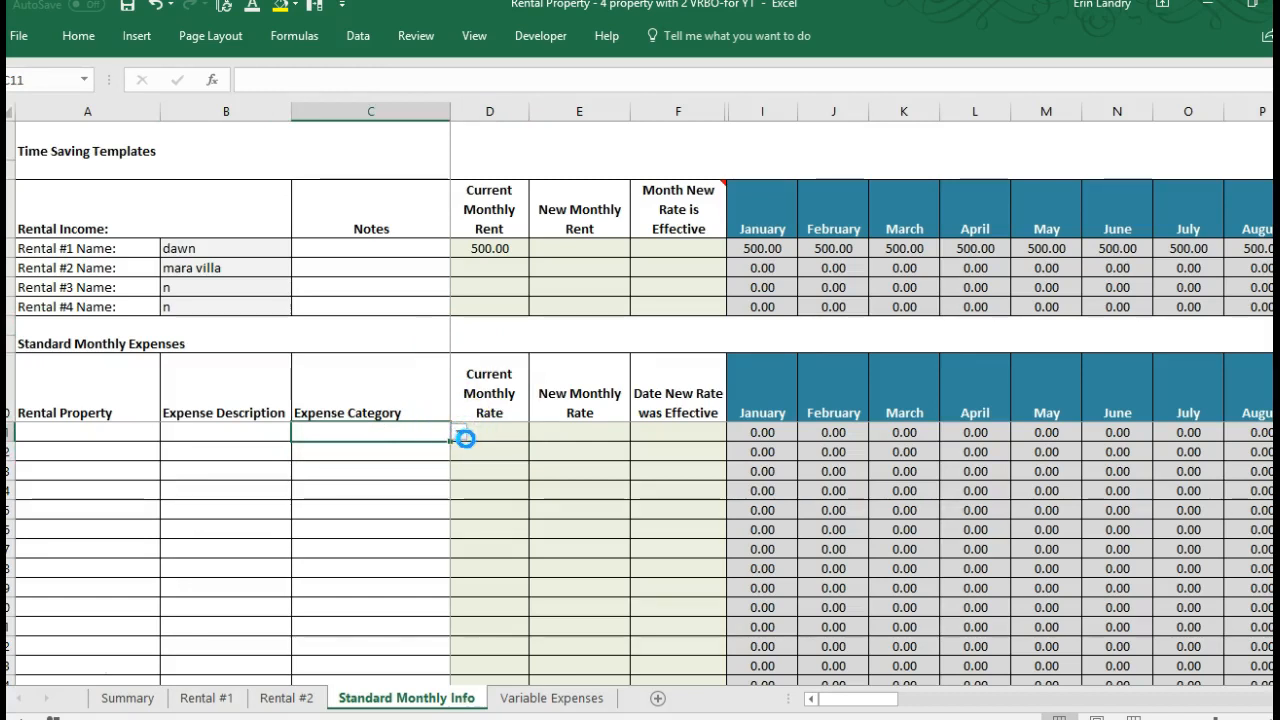
{"action": "left_click", "coordinate": [457, 538]}
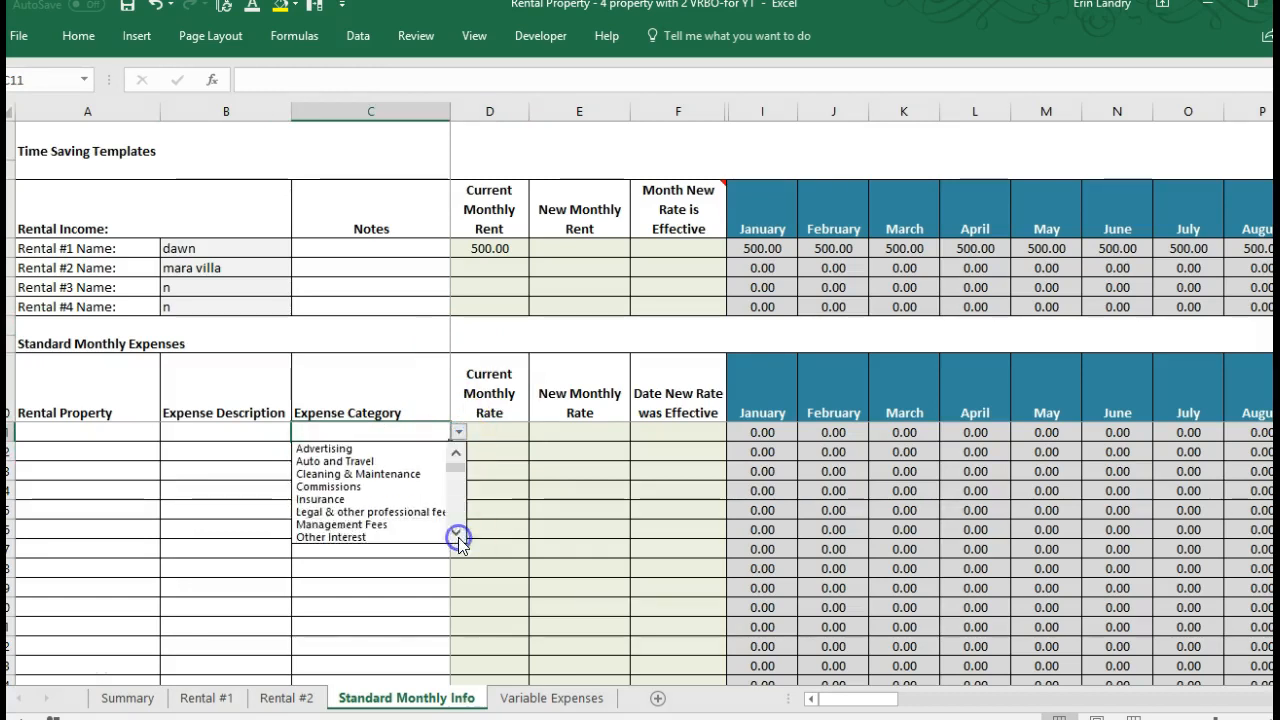
{"action": "left_click", "coordinate": [457, 538]}
{"action": "left_click", "coordinate": [457, 538]}
{"action": "left_click", "coordinate": [457, 538]}
{"action": "left_click", "coordinate": [457, 538]}
{"action": "left_click", "coordinate": [457, 538]}
{"action": "left_click", "coordinate": [456, 453]}
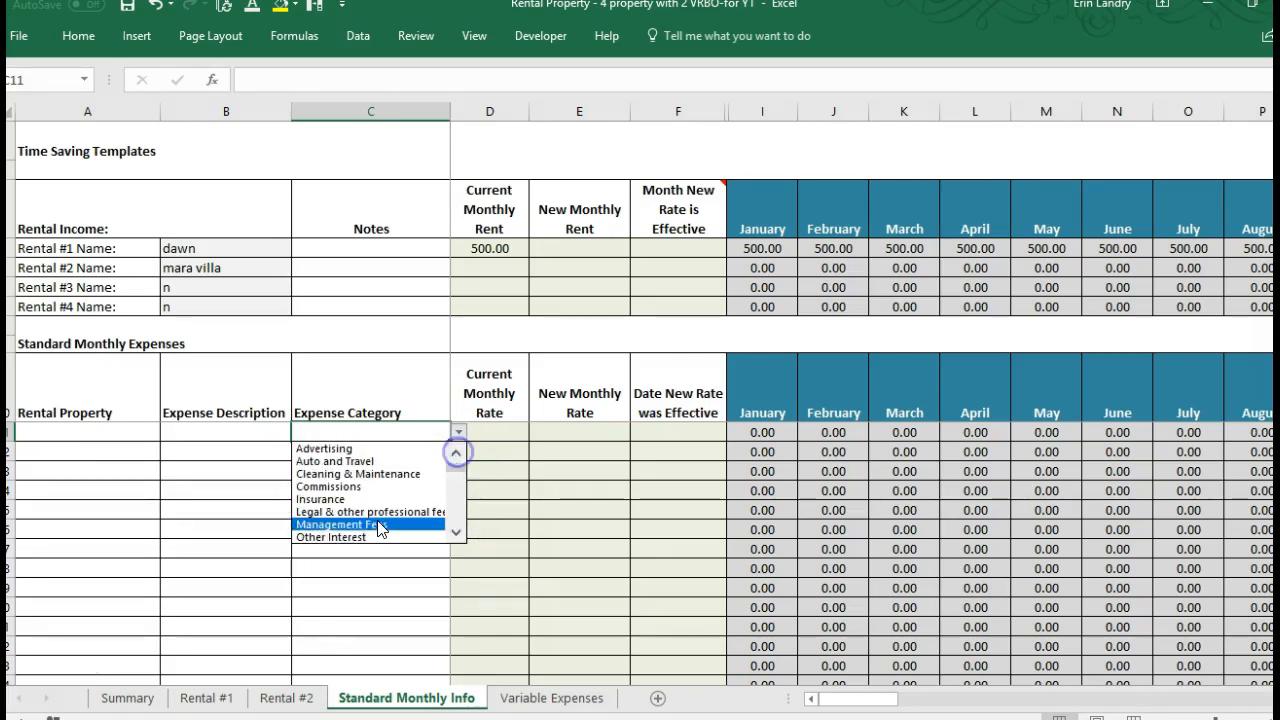
{"action": "left_click", "coordinate": [378, 524]}
Set the current monthly rate of the Management Fees expense to 250 and select its new-rate effective date cell
{"action": "key", "text": "Tab"}
{"action": "type", "text": "25"}
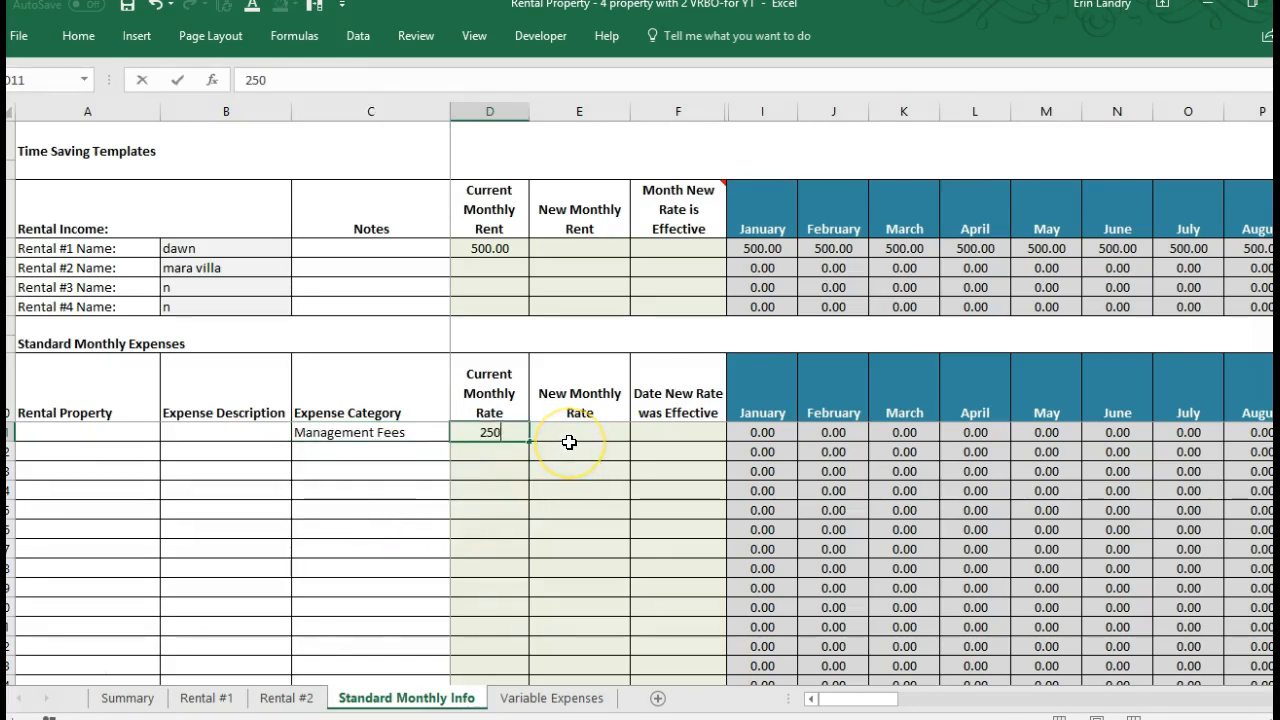
{"action": "key", "text": "Return"}
{"action": "left_click", "coordinate": [569, 437]}
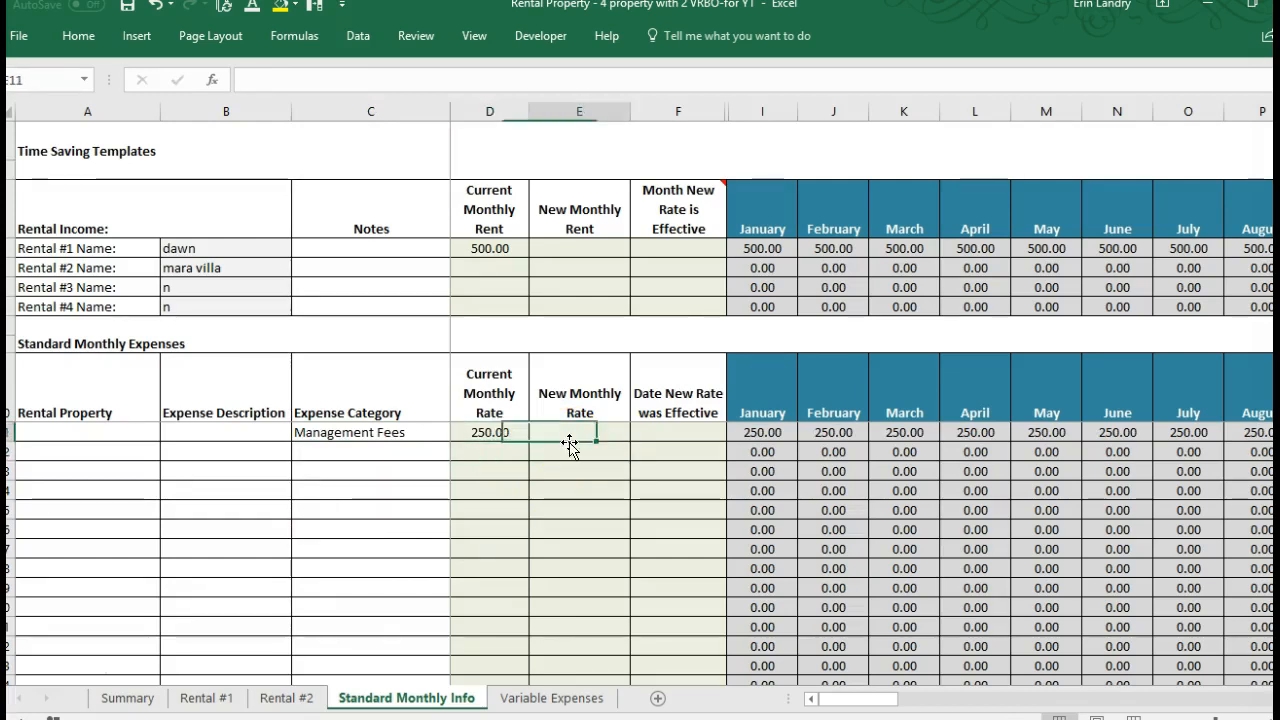
{"action": "left_click", "coordinate": [666, 434]}
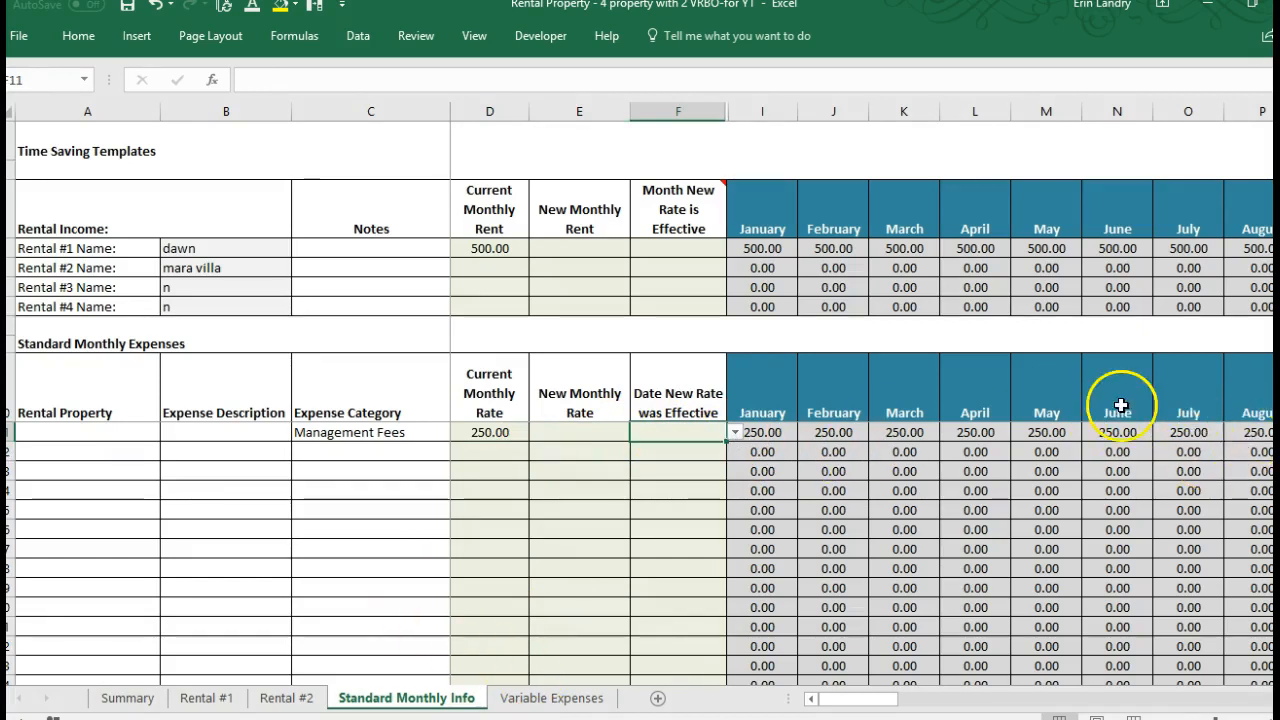
On the Variable Expenses sheet, review the expense category options available for an entry in row 12
{"action": "left_click", "coordinate": [548, 700]}
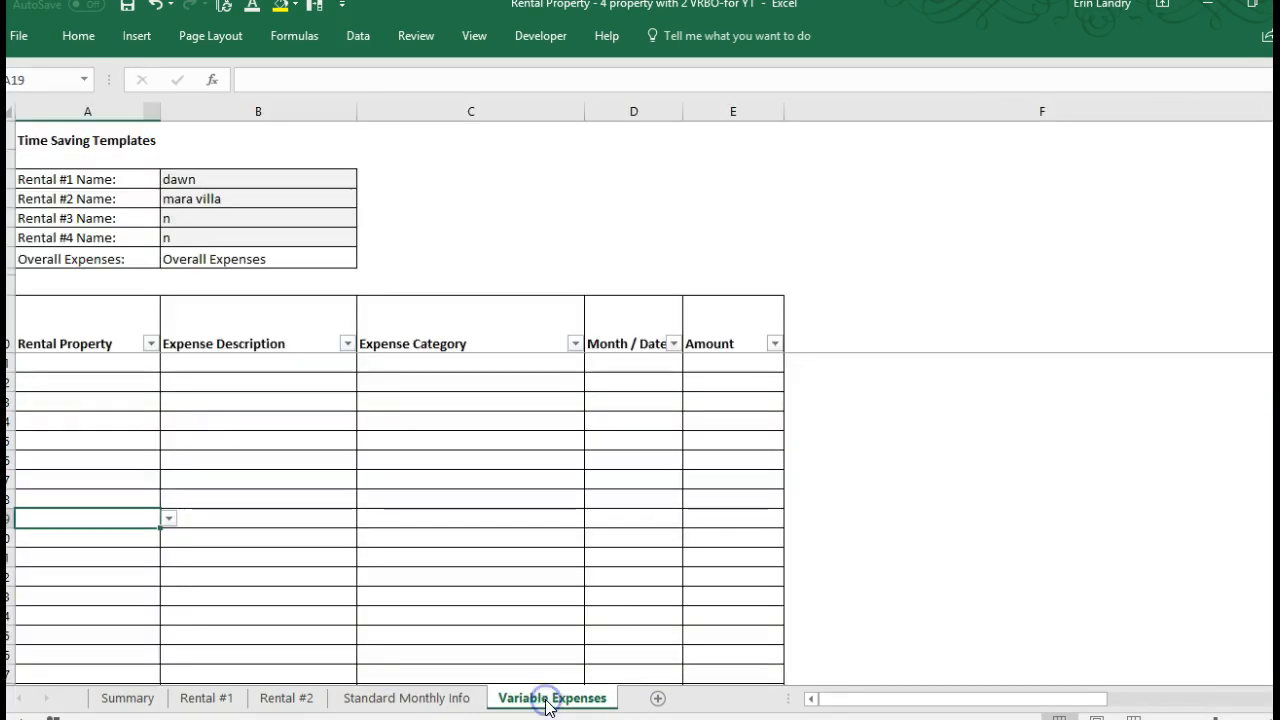
{"action": "left_click", "coordinate": [333, 423]}
{"action": "left_click", "coordinate": [569, 380]}
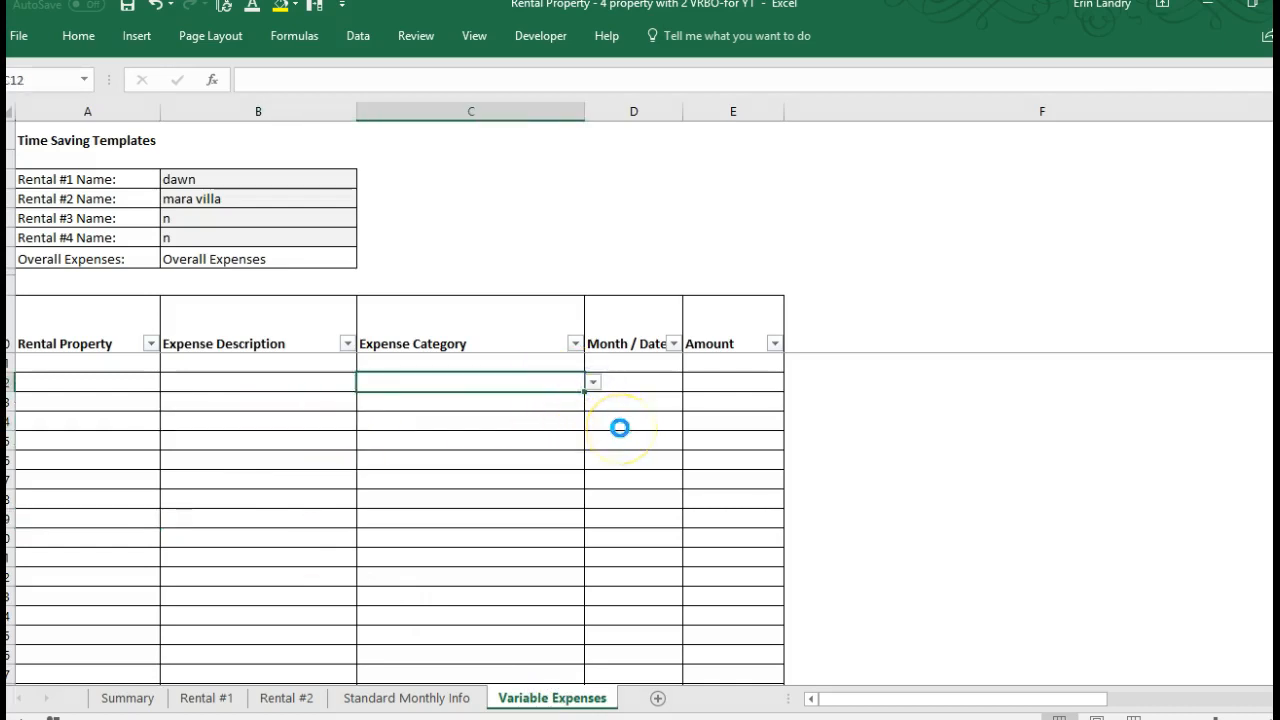
{"action": "left_click", "coordinate": [594, 381]}
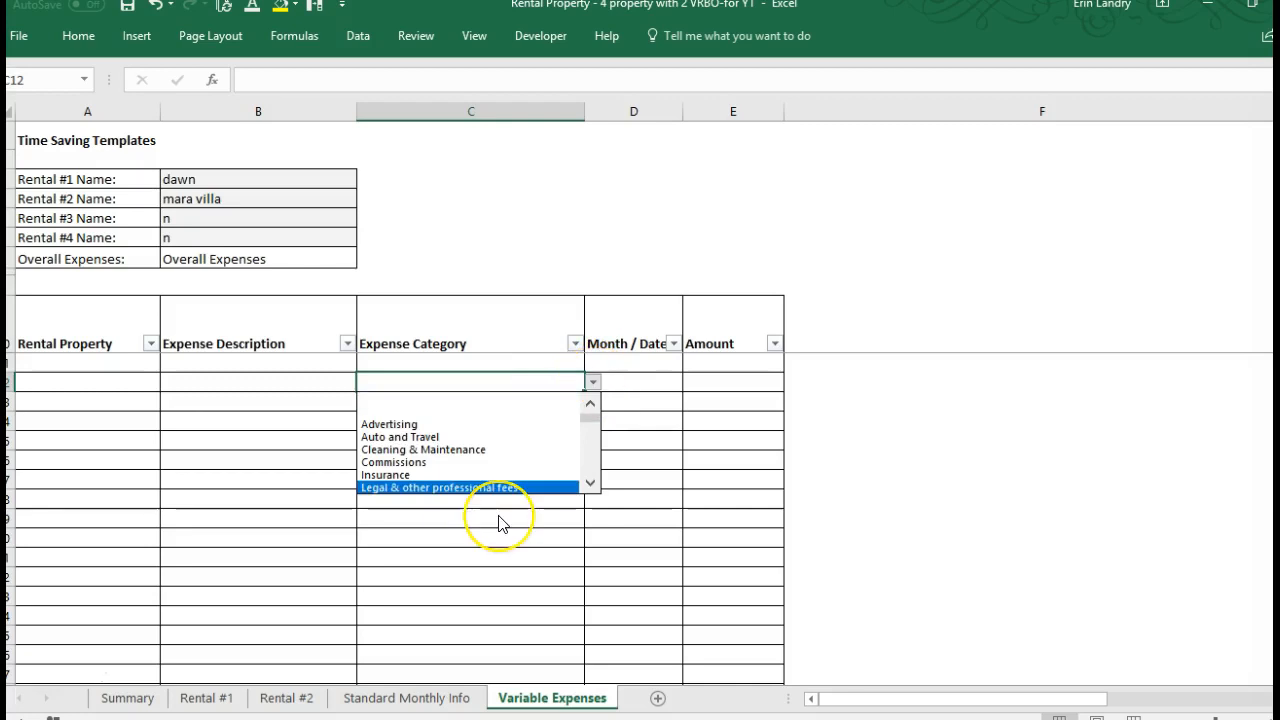
{"action": "left_click", "coordinate": [57, 379]}
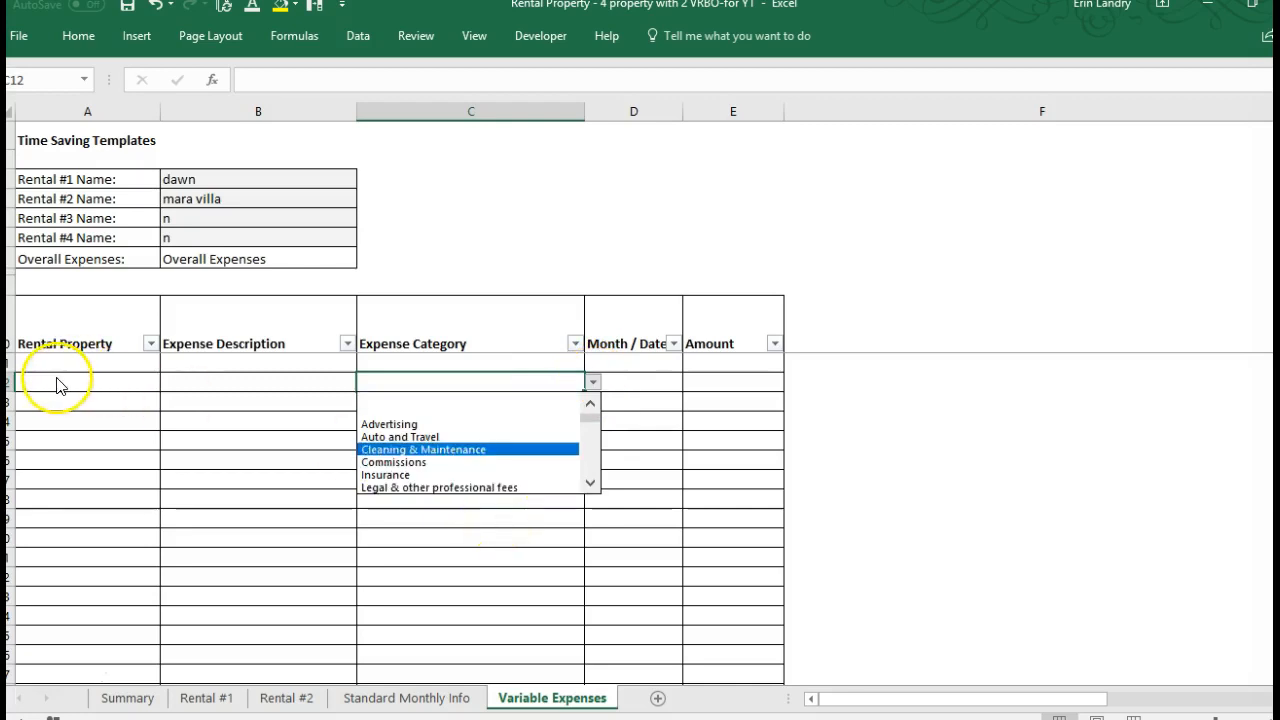
Choose dawn as the rental property for the variable expense in row 12
{"action": "left_click", "coordinate": [90, 378]}
{"action": "left_click", "coordinate": [154, 380]}
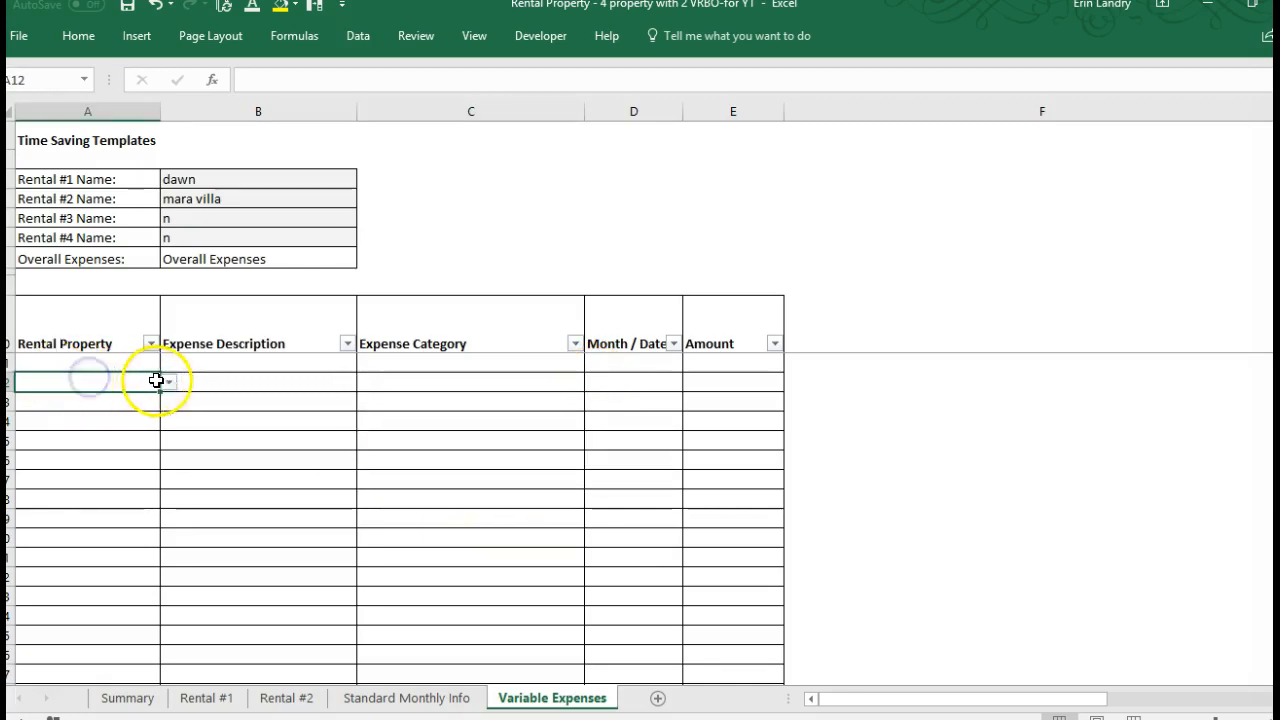
{"action": "left_click", "coordinate": [167, 380]}
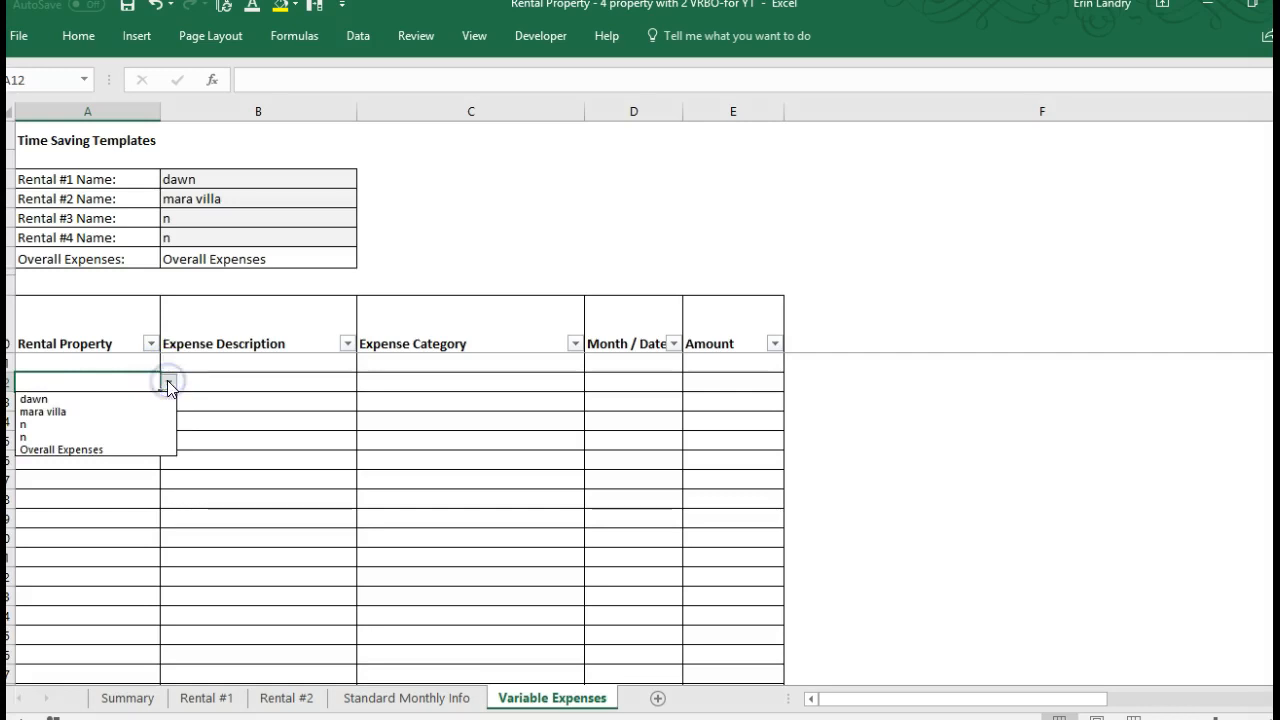
{"action": "left_click", "coordinate": [106, 399]}
Enter an amount of 50 for the dawn expense in row 12 and select its Month / Date cell
{"action": "left_click", "coordinate": [236, 384]}
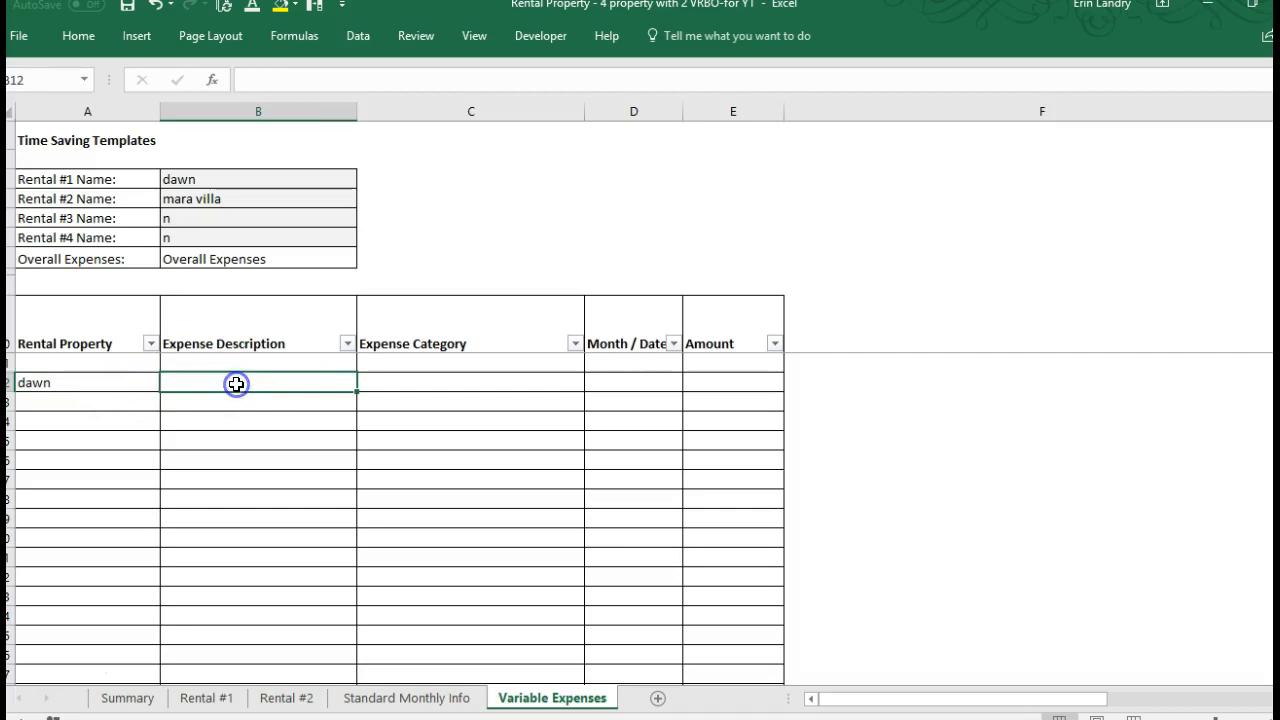
{"action": "key", "text": "Tab"}
{"action": "key", "text": "Tab"}
{"action": "key", "text": "Tab"}
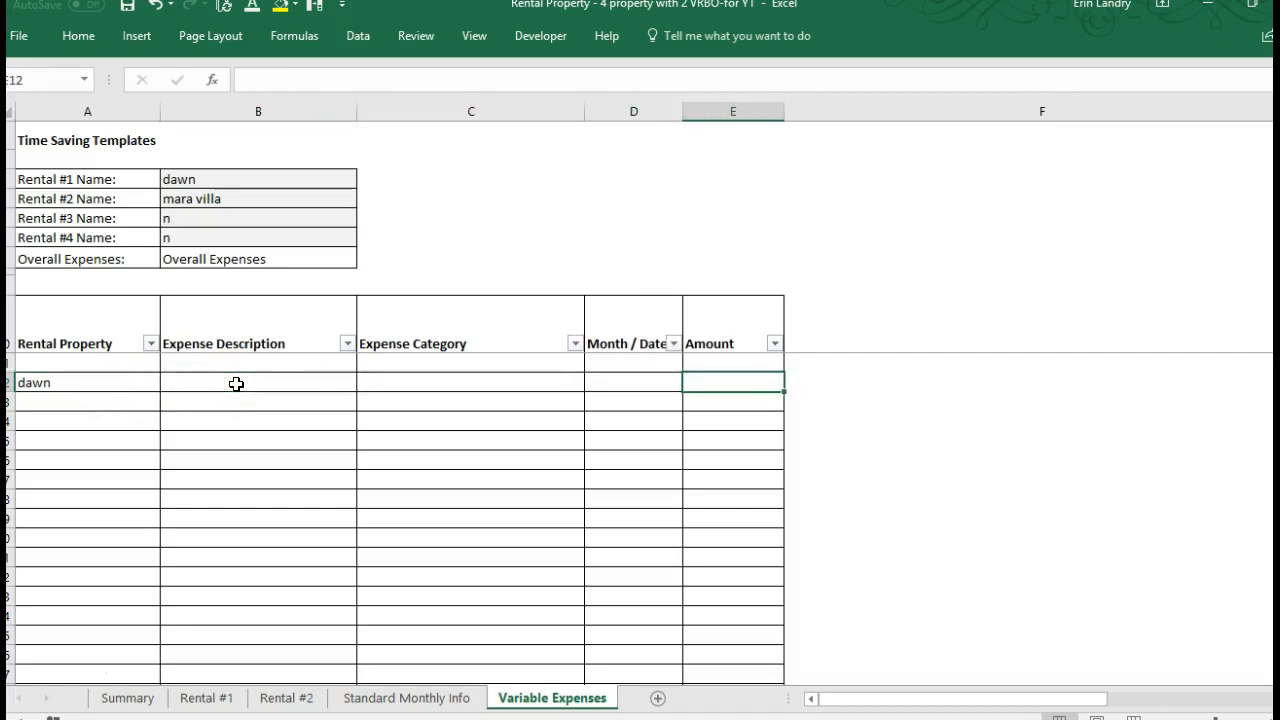
{"action": "type", "text": "50"}
{"action": "key", "text": "Return"}
{"action": "key", "text": "Left"}
{"action": "key", "text": "Up"}
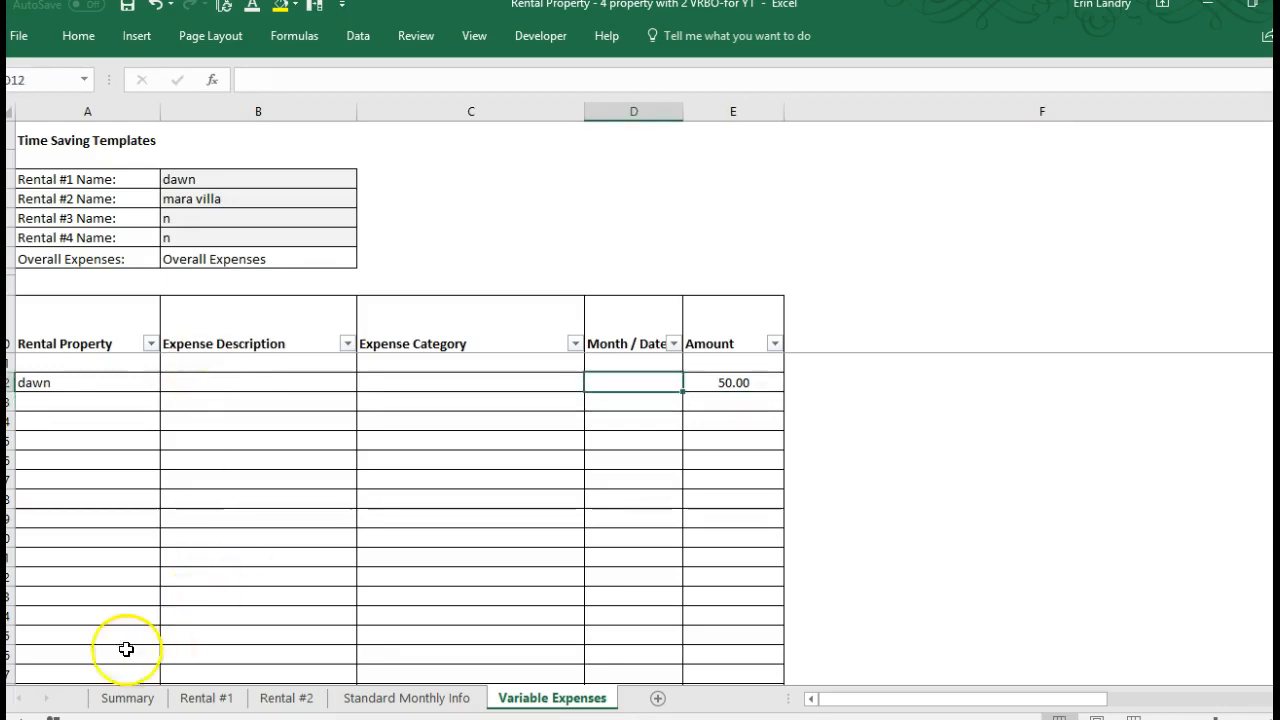
View the Summary sheet, and switch to the VRBO site in Chrome to open the Payments page of the reservation manager
{"action": "left_click", "coordinate": [125, 698]}
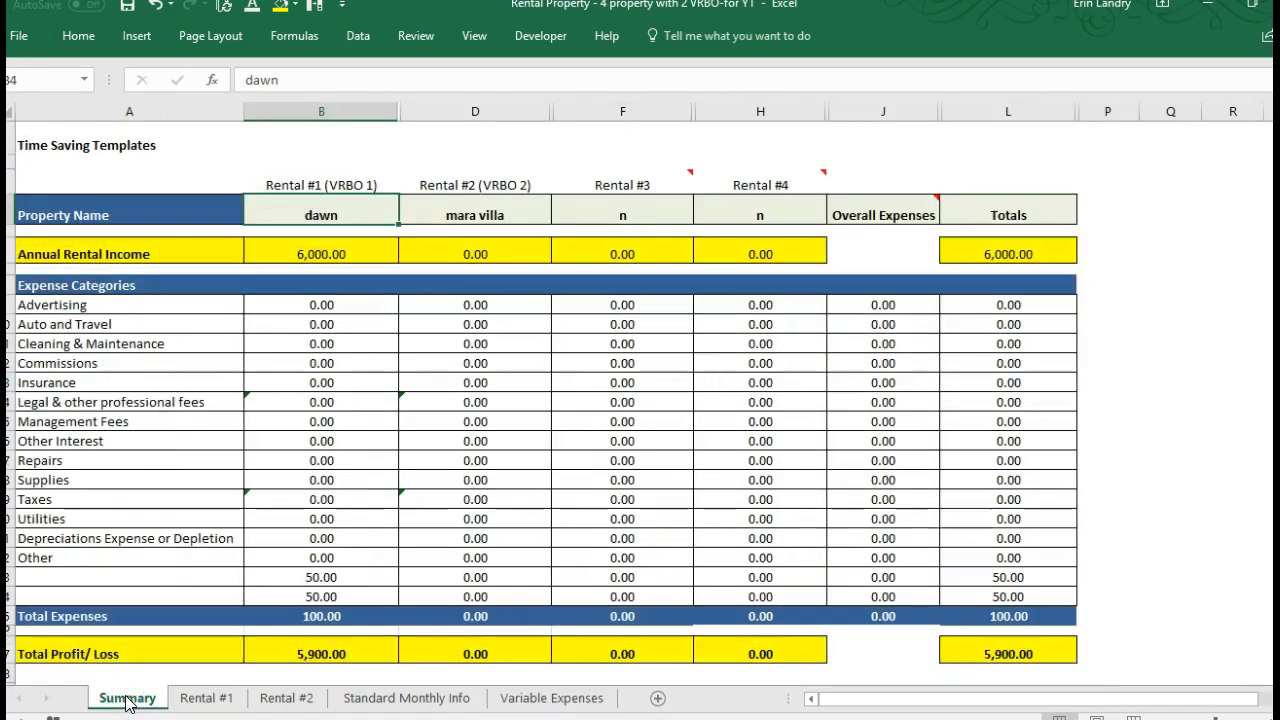
{"action": "left_click", "coordinate": [682, 710]}
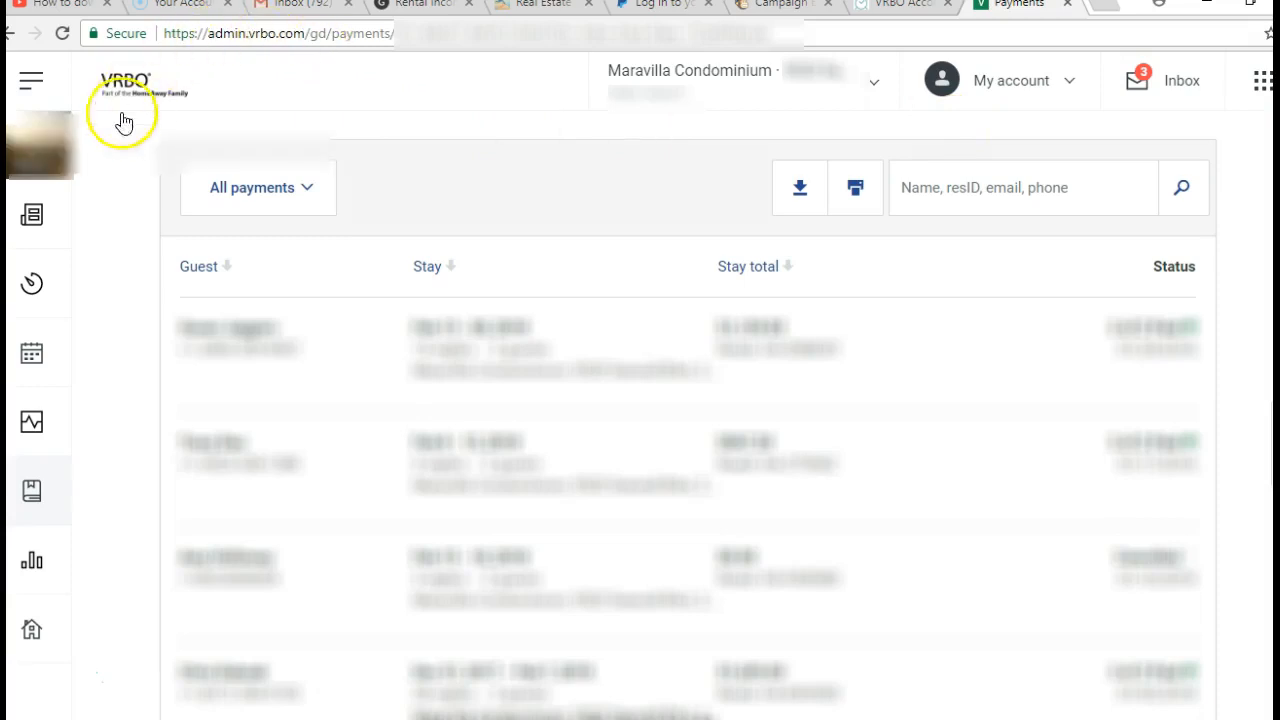
{"action": "left_click", "coordinate": [32, 492]}
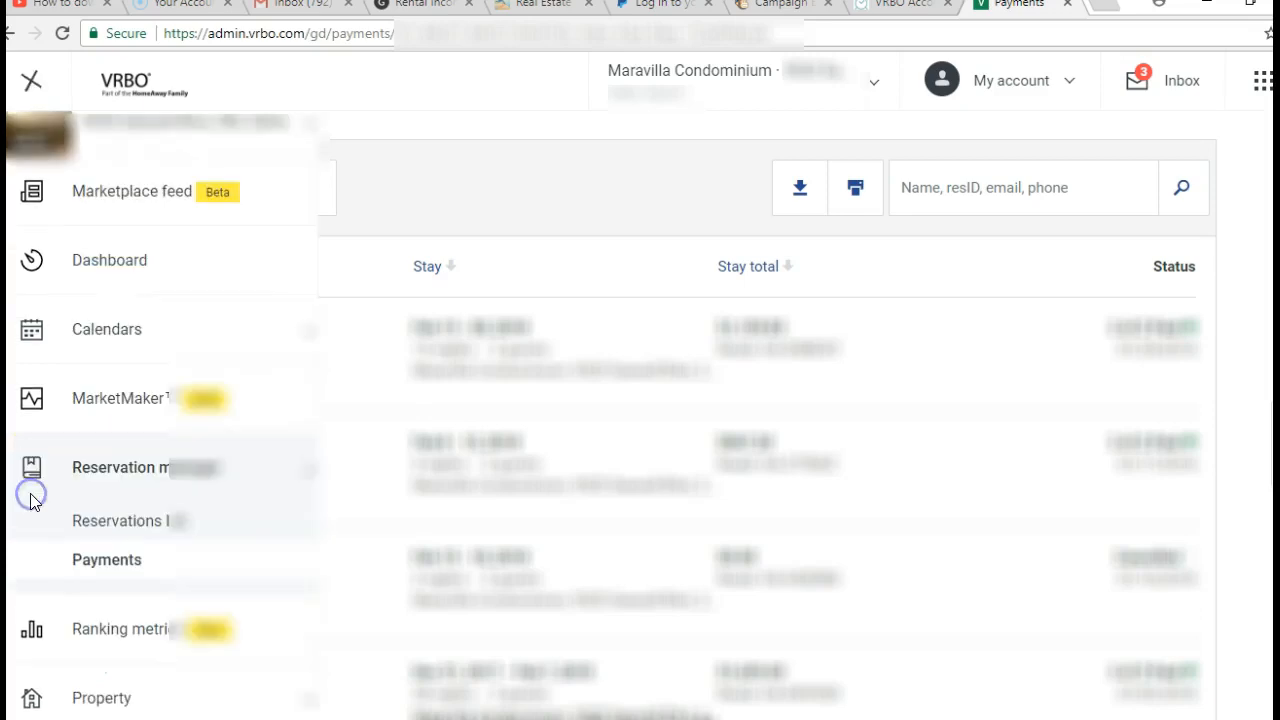
{"action": "left_click", "coordinate": [98, 566]}
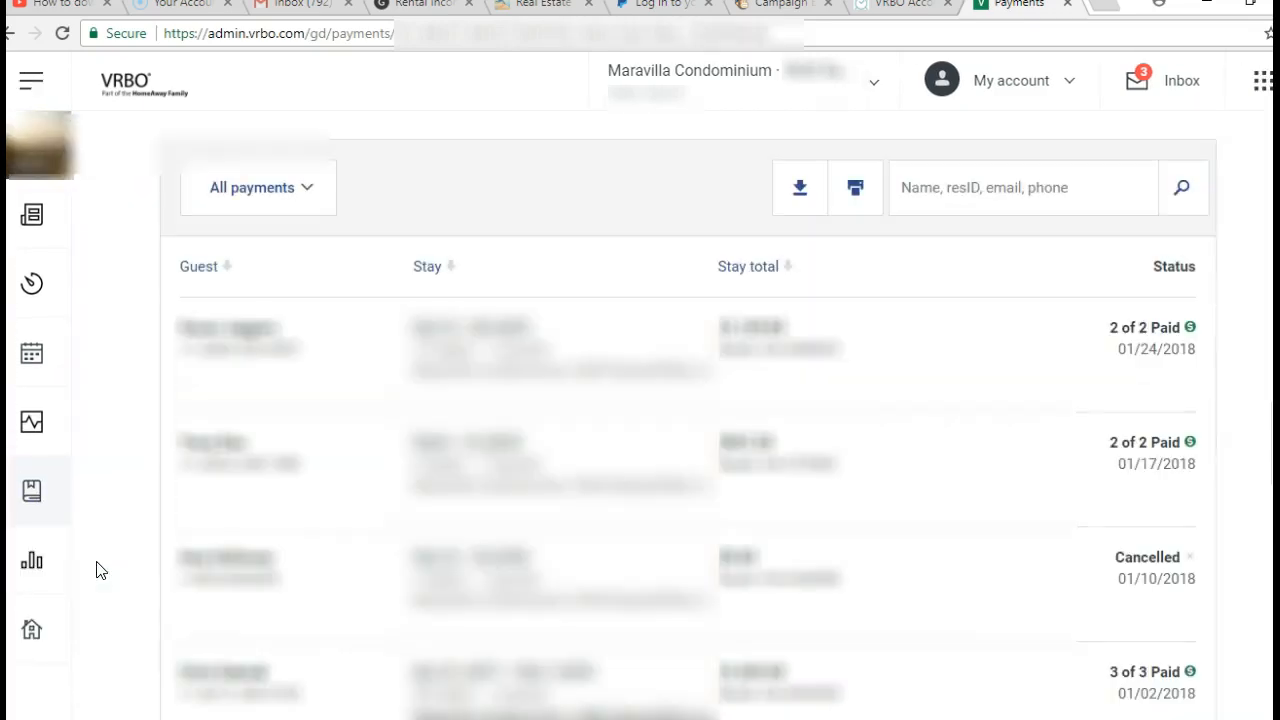
Export the Maravilla Condominium payment data for 01/01/2017 to 12/31/2017 as a CSV file
{"action": "left_click", "coordinate": [799, 193]}
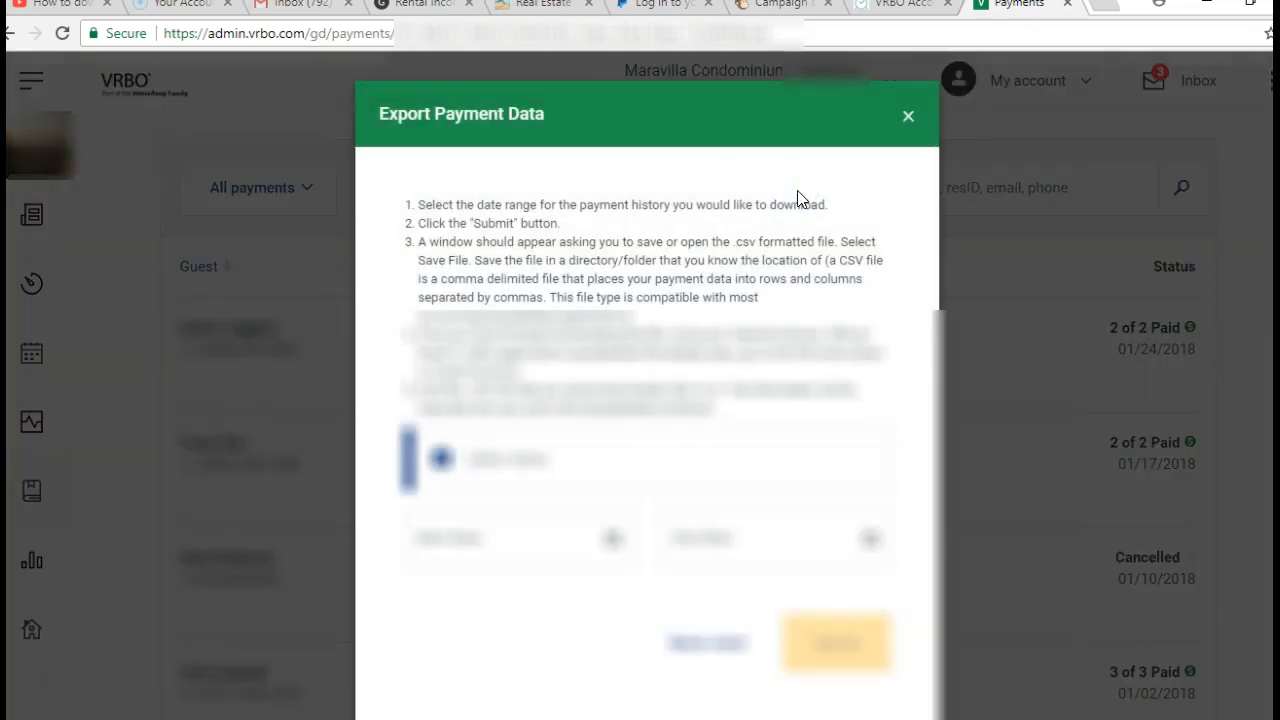
{"action": "left_click", "coordinate": [520, 552]}
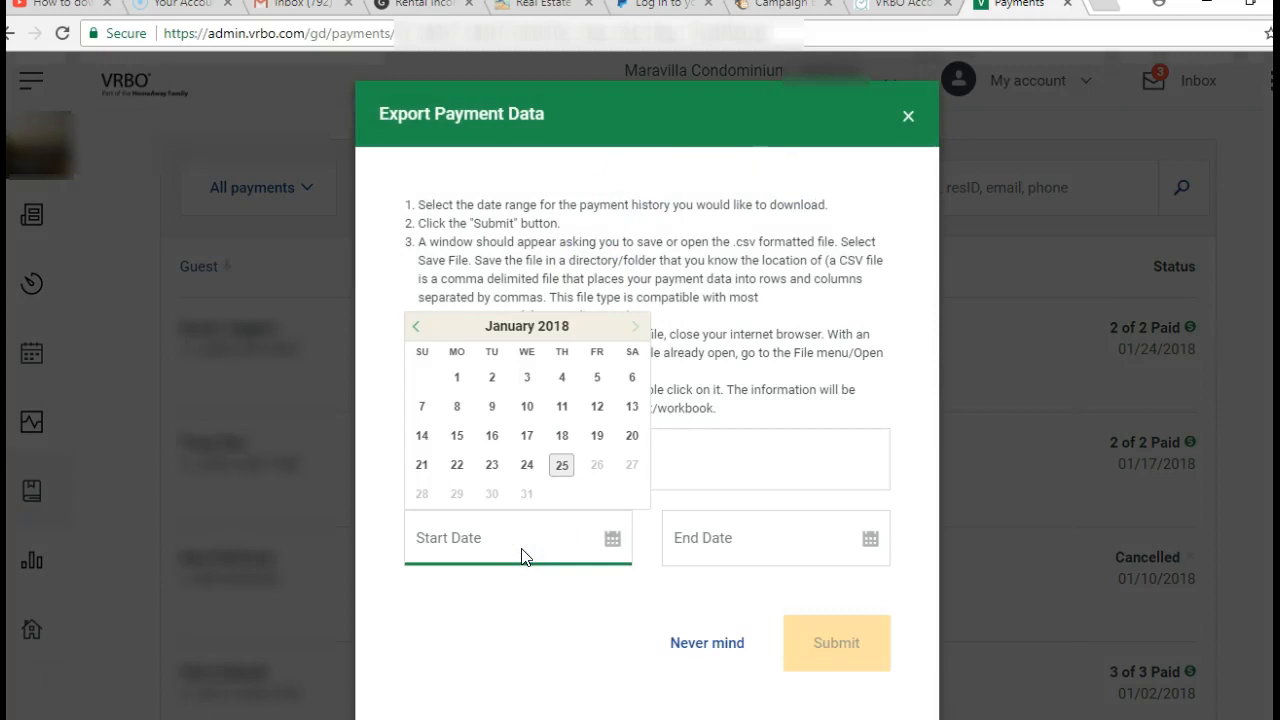
{"action": "left_click", "coordinate": [635, 328]}
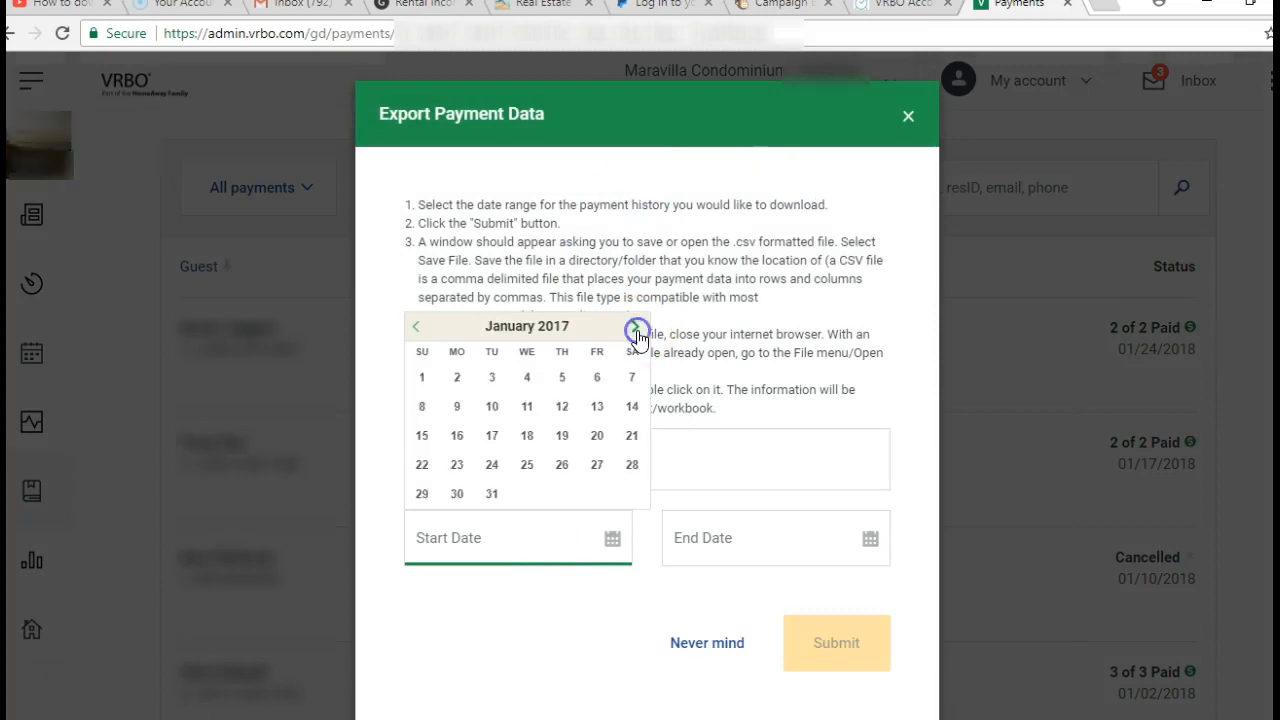
{"action": "left_click", "coordinate": [419, 381]}
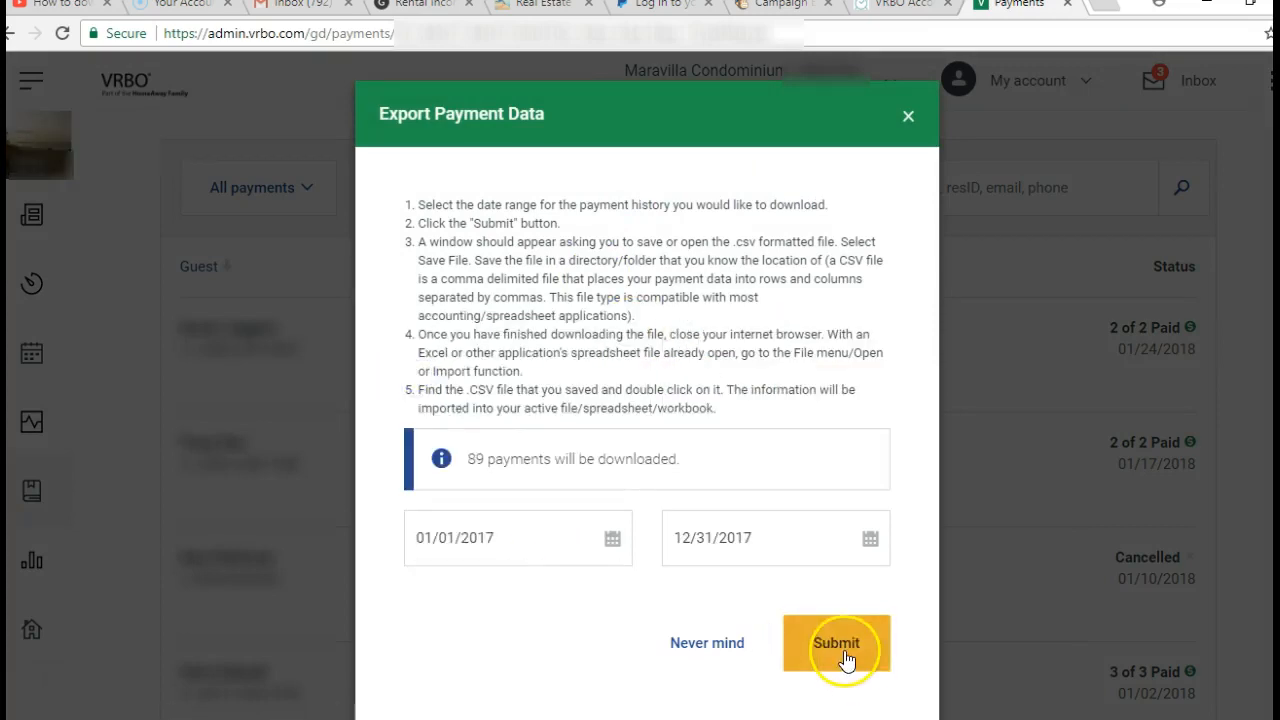
{"action": "left_click", "coordinate": [840, 645]}
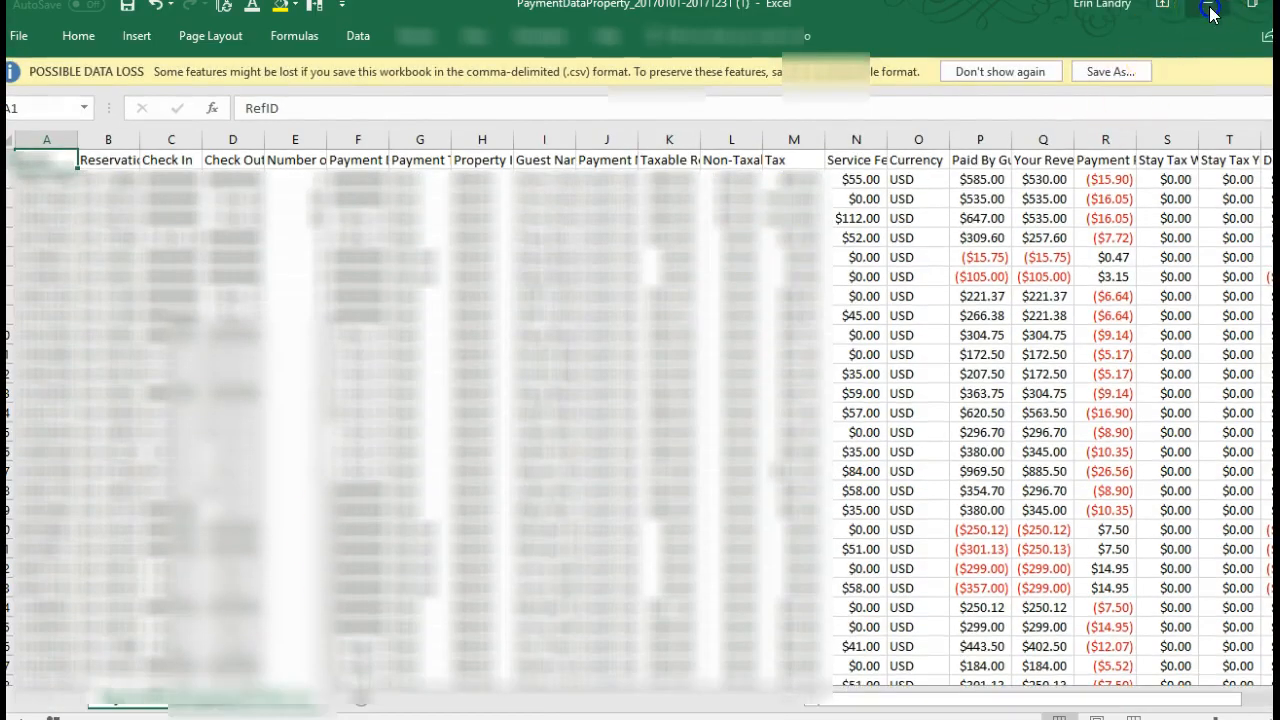
Minimize the exported workbook, close the Export Payment Data dialog and switch the VRBO payments page to The Dawn Condominium
{"action": "left_click", "coordinate": [1210, 10]}
{"action": "left_click", "coordinate": [913, 124]}
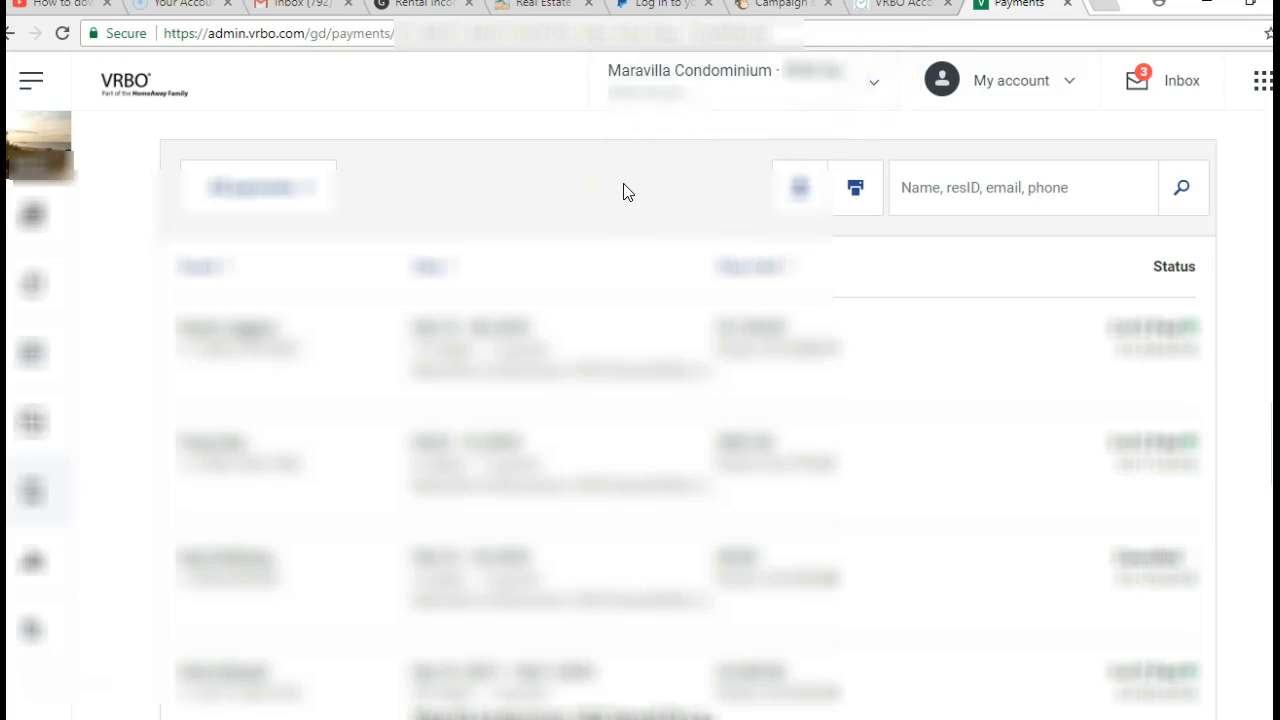
{"action": "left_click", "coordinate": [801, 195]}
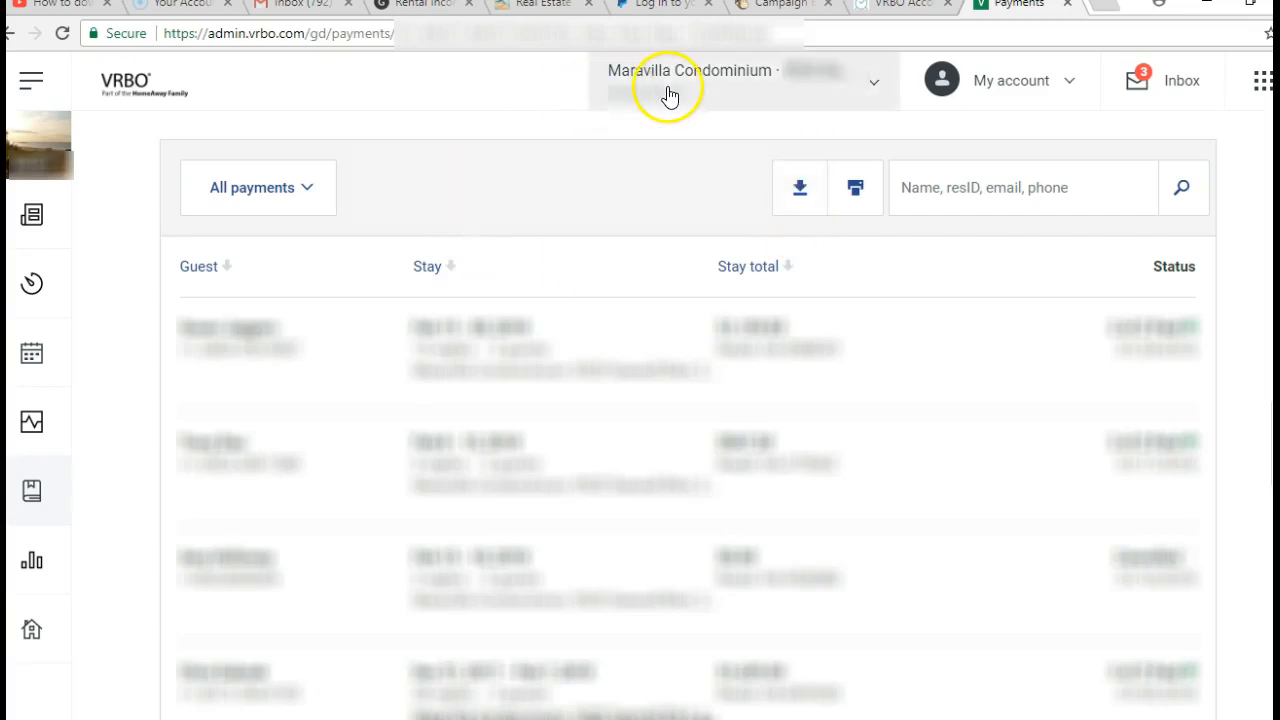
{"action": "left_click", "coordinate": [882, 86]}
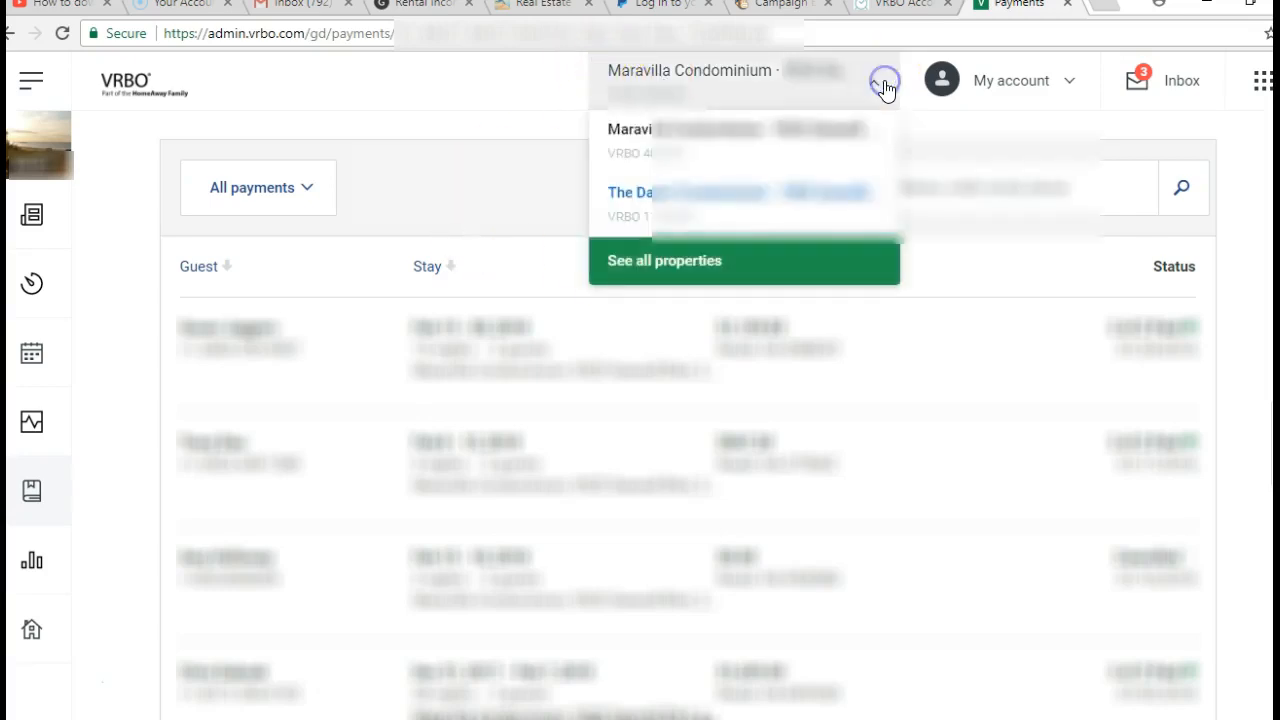
{"action": "left_click", "coordinate": [670, 203]}
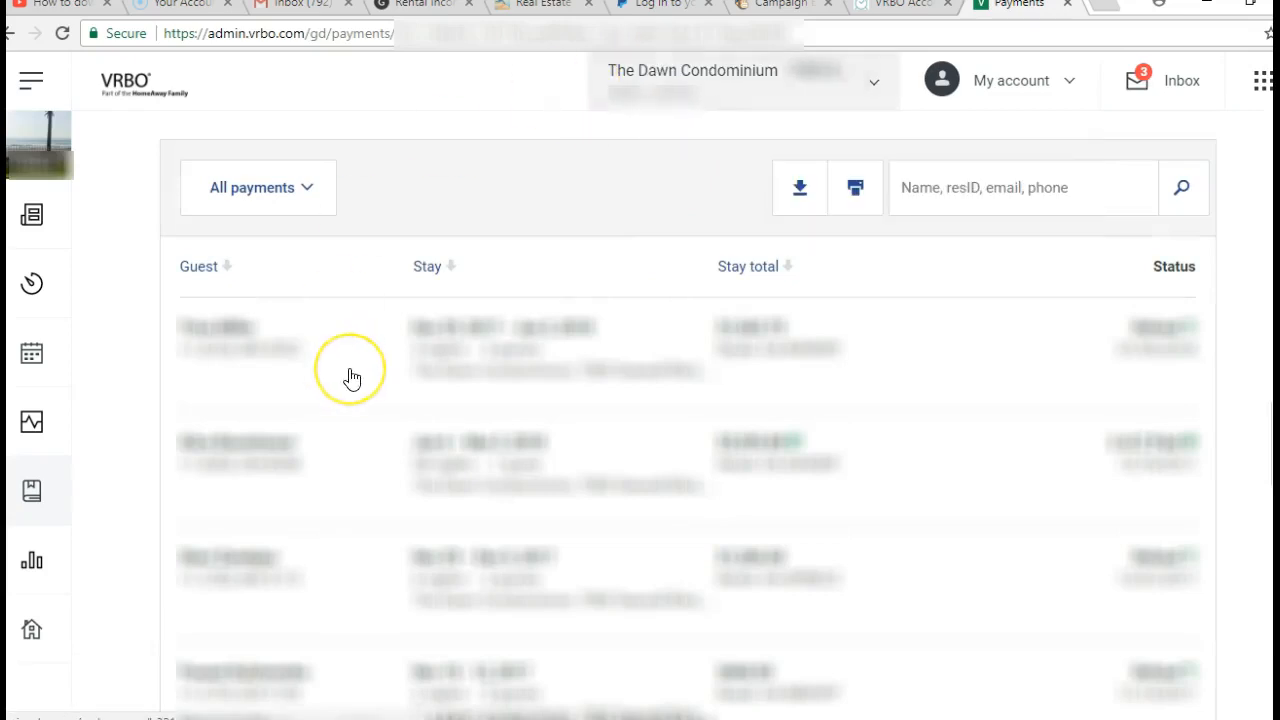
Switch to the exported PaymentDataProperty workbook in Excel and autofit the width of all its columns
{"action": "mouse_move", "coordinate": [572, 718]}
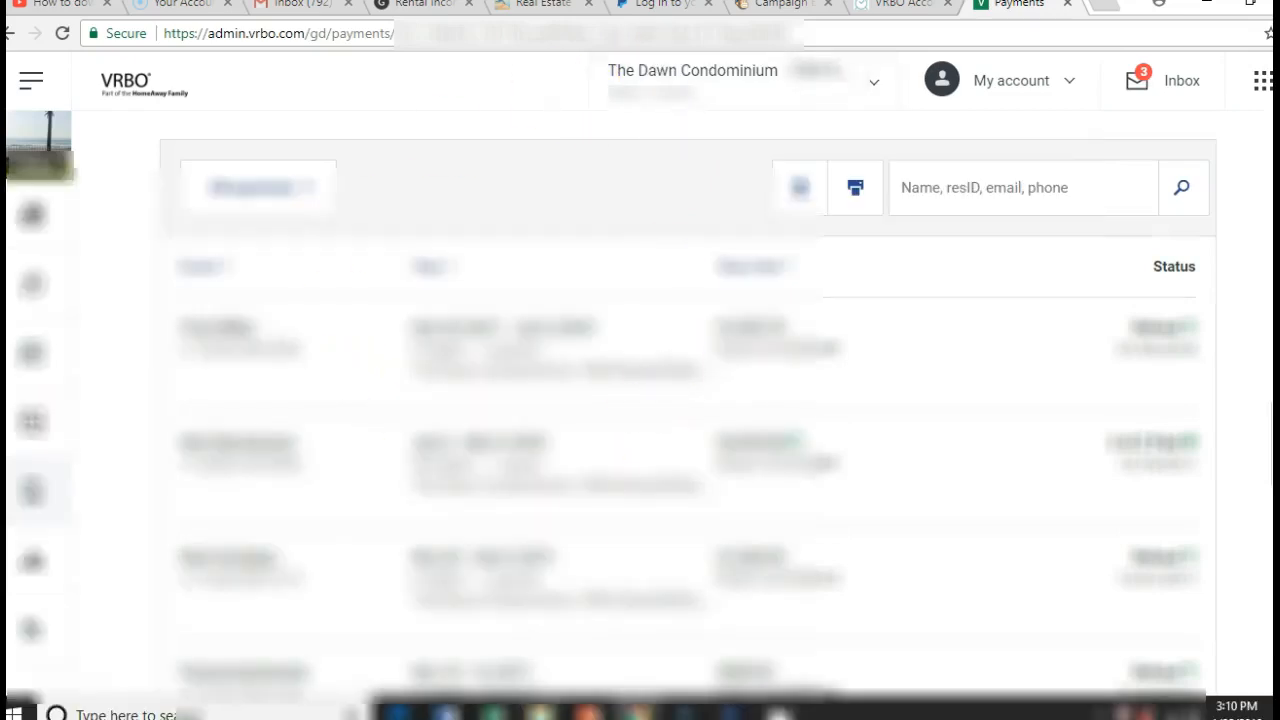
{"action": "mouse_move", "coordinate": [491, 694]}
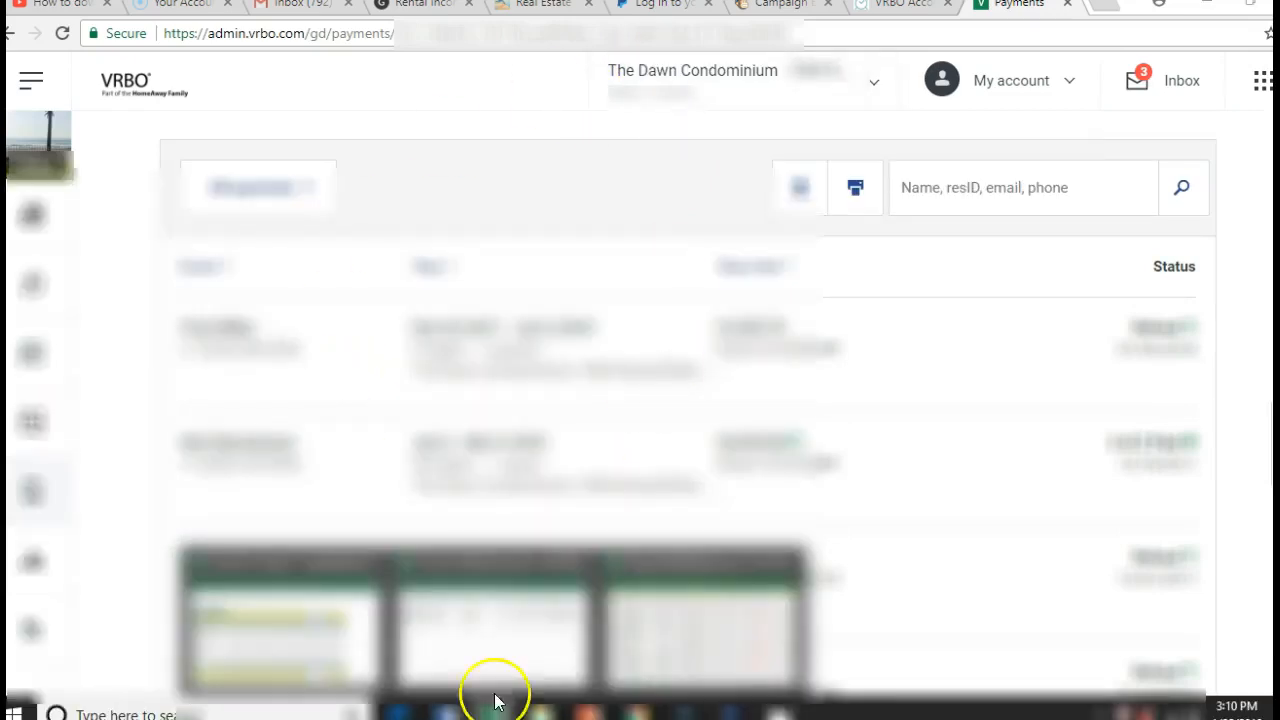
{"action": "left_click", "coordinate": [686, 664]}
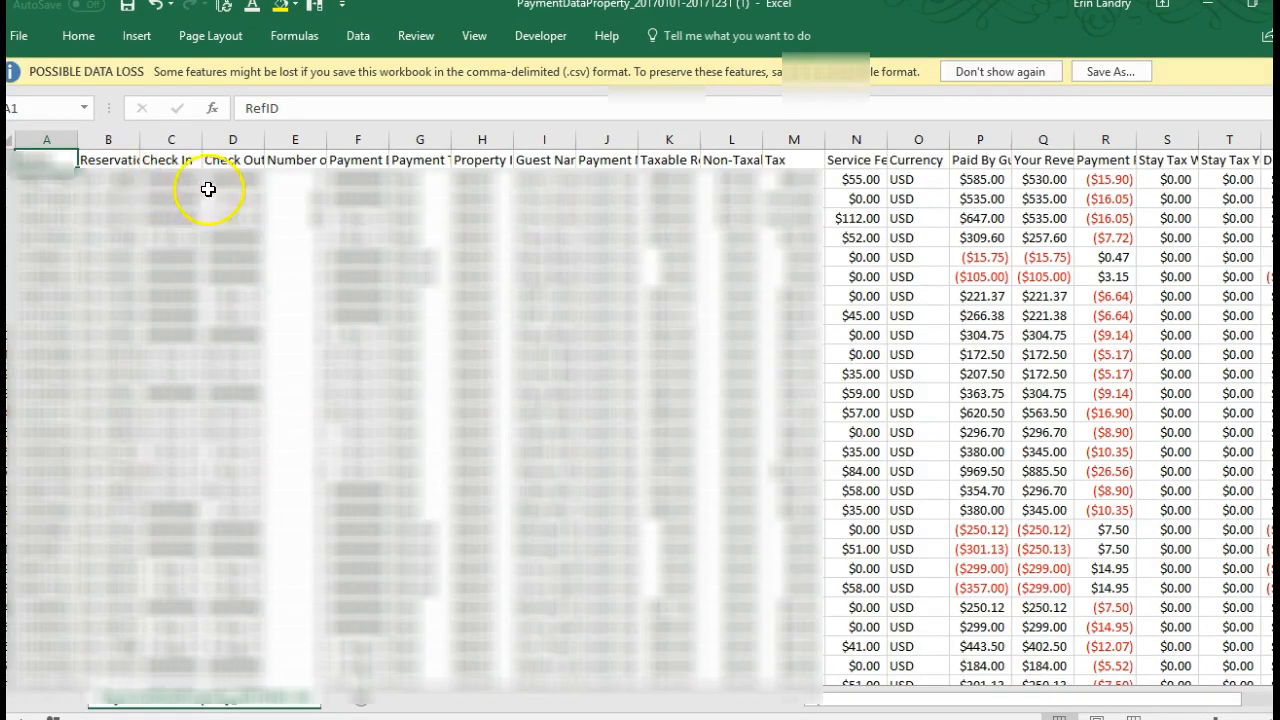
{"action": "left_click", "coordinate": [12, 139]}
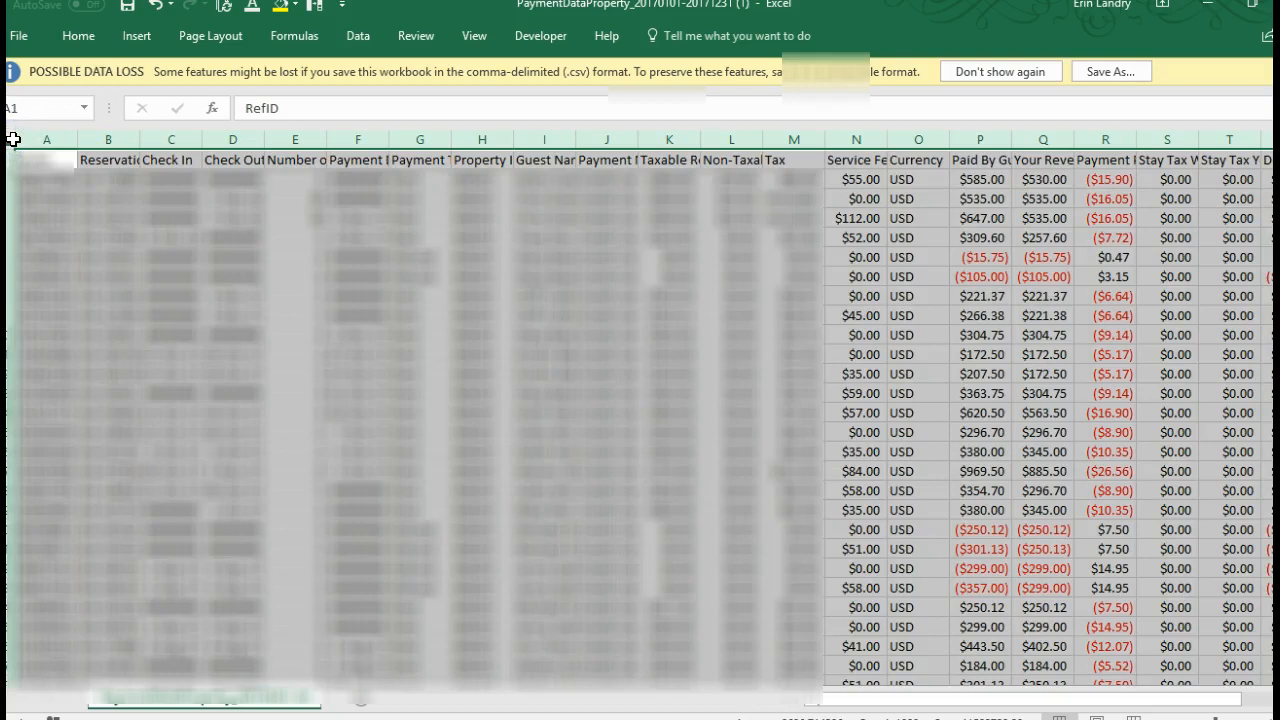
{"action": "left_click", "coordinate": [12, 138]}
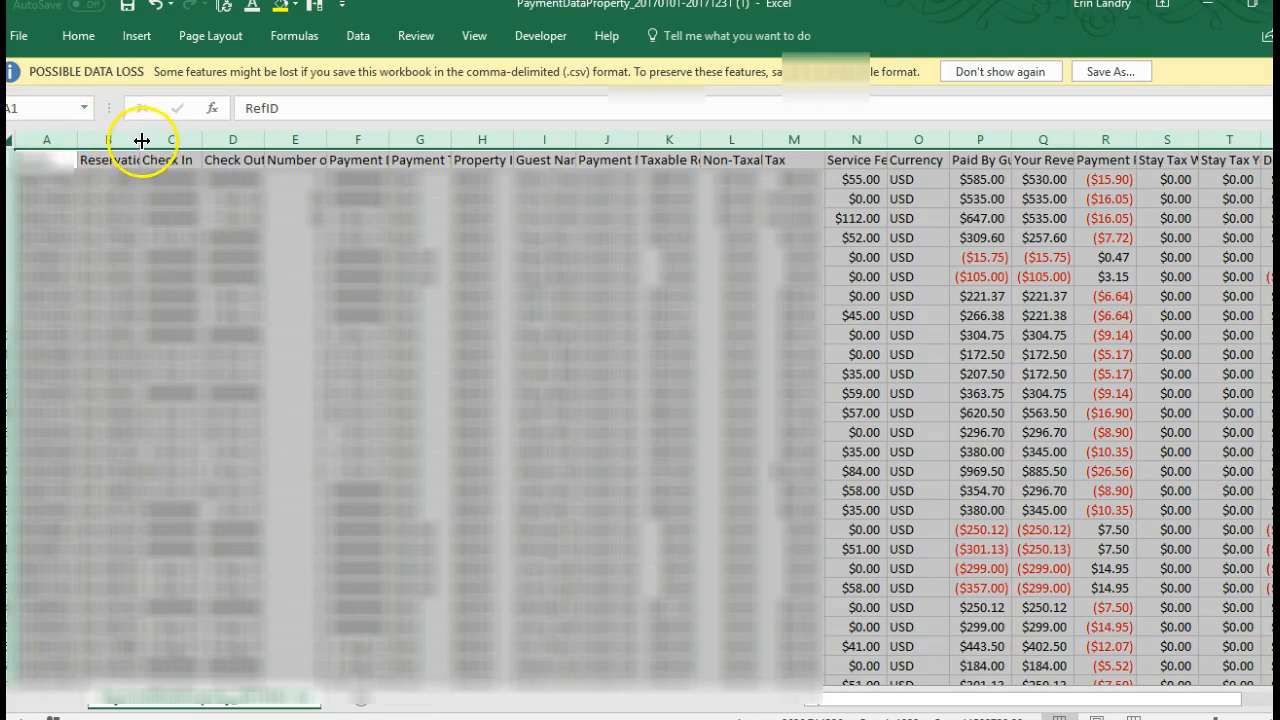
{"action": "double_click", "coordinate": [140, 140]}
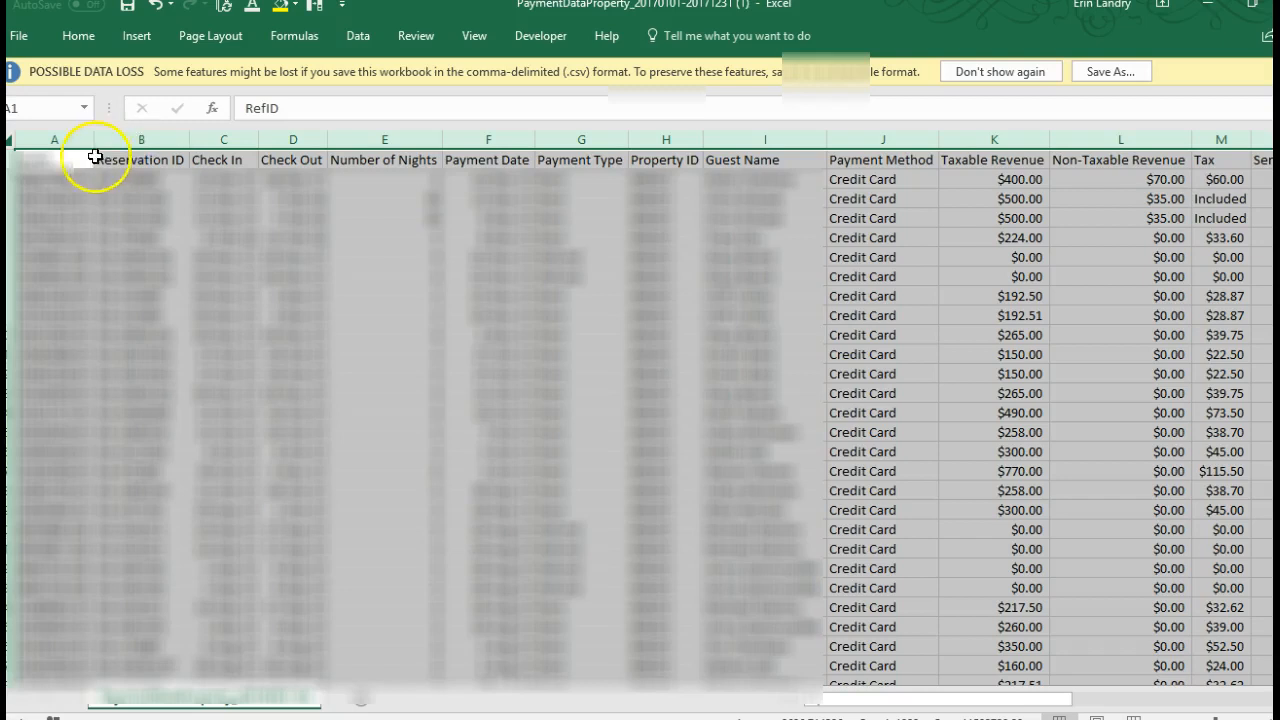
{"action": "left_click", "coordinate": [51, 157]}
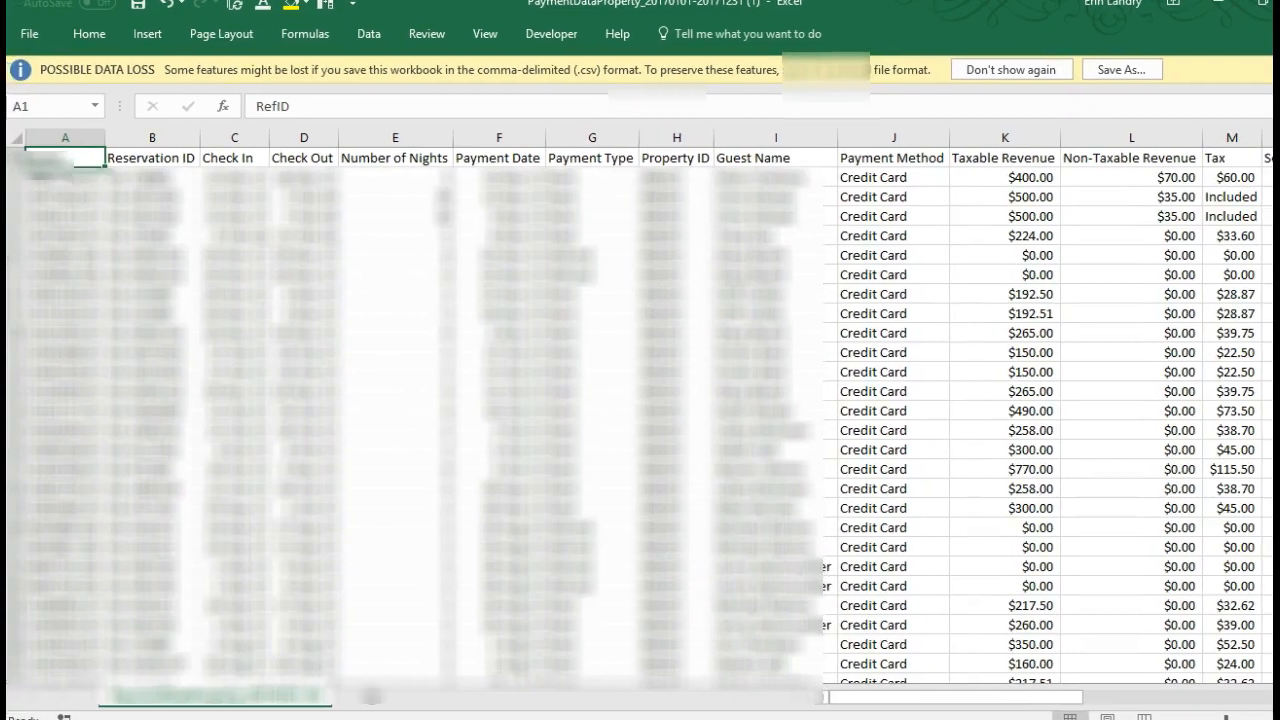
{"action": "left_click", "coordinate": [29, 36]}
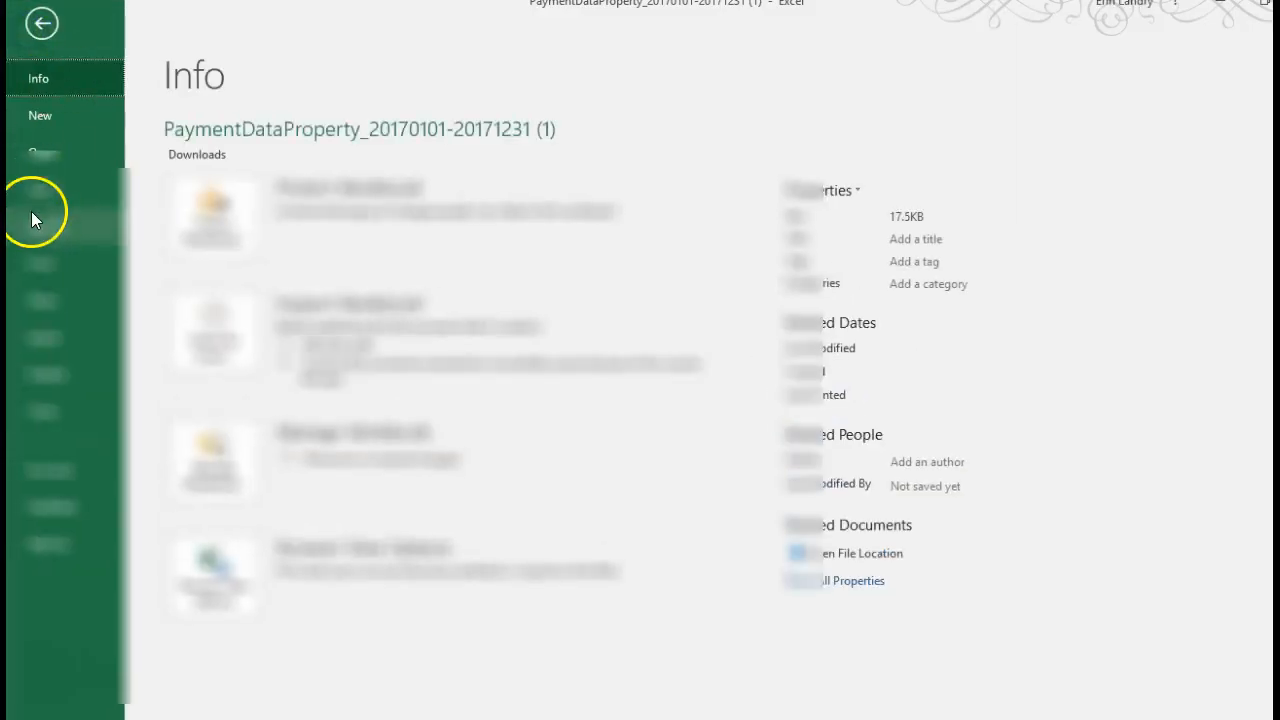
{"action": "left_click", "coordinate": [45, 230]}
{"action": "left_click", "coordinate": [311, 257]}
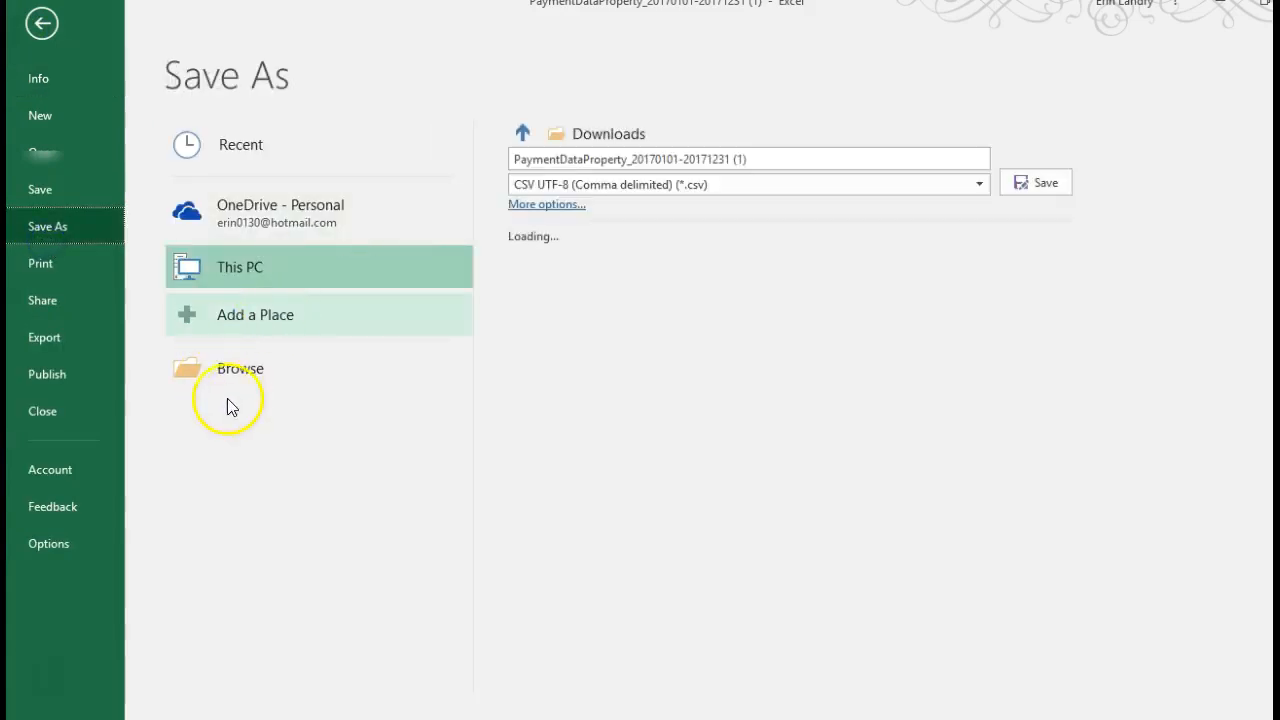
{"action": "left_click", "coordinate": [208, 370]}
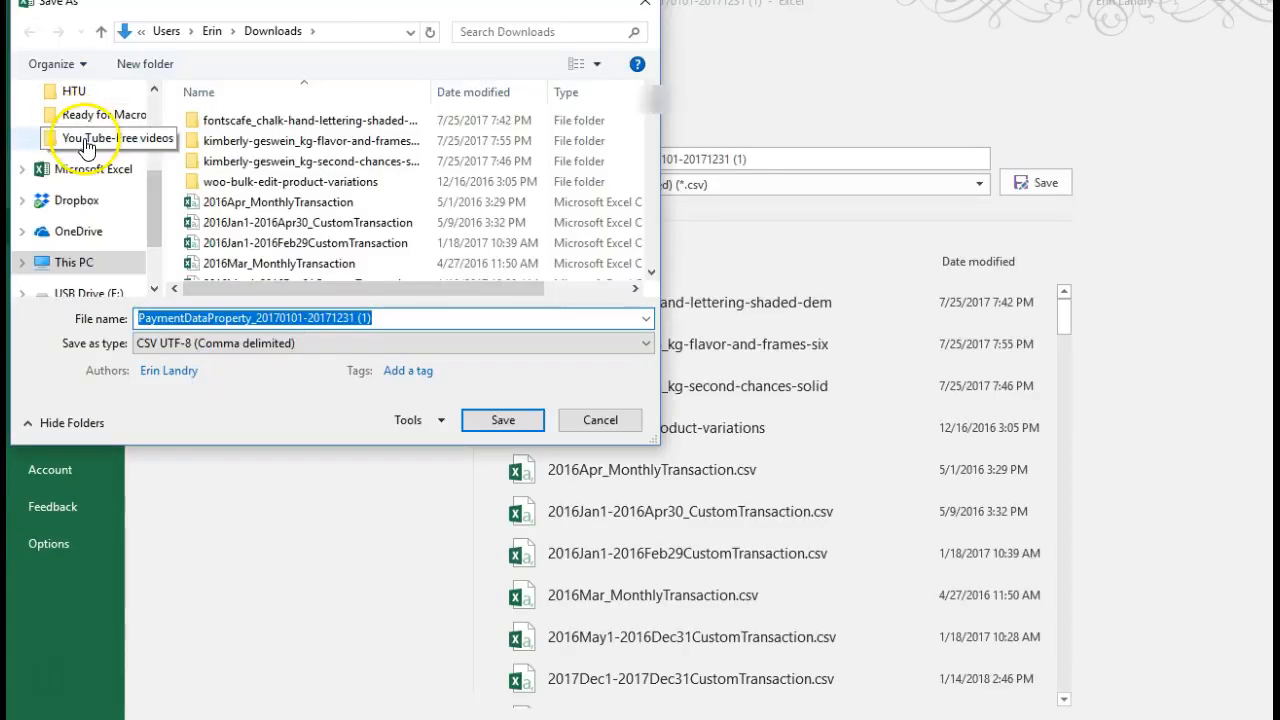
{"action": "left_click", "coordinate": [86, 142]}
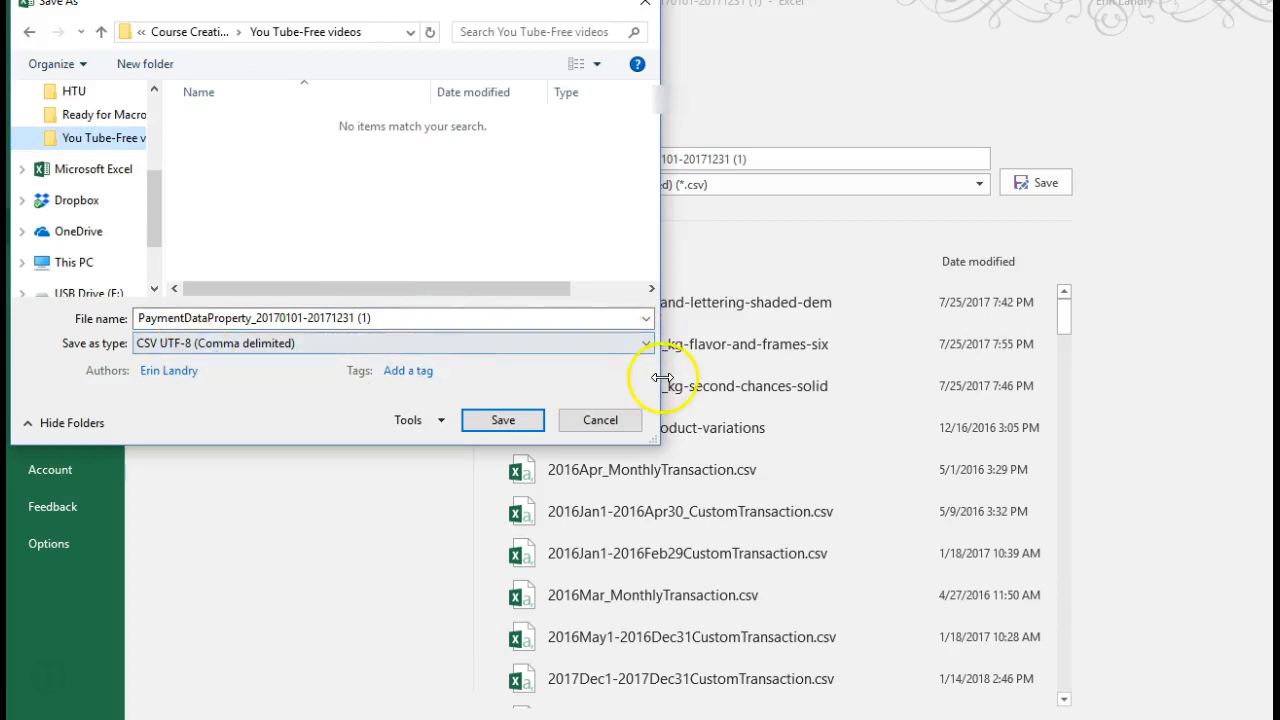
{"action": "left_click", "coordinate": [645, 345]}
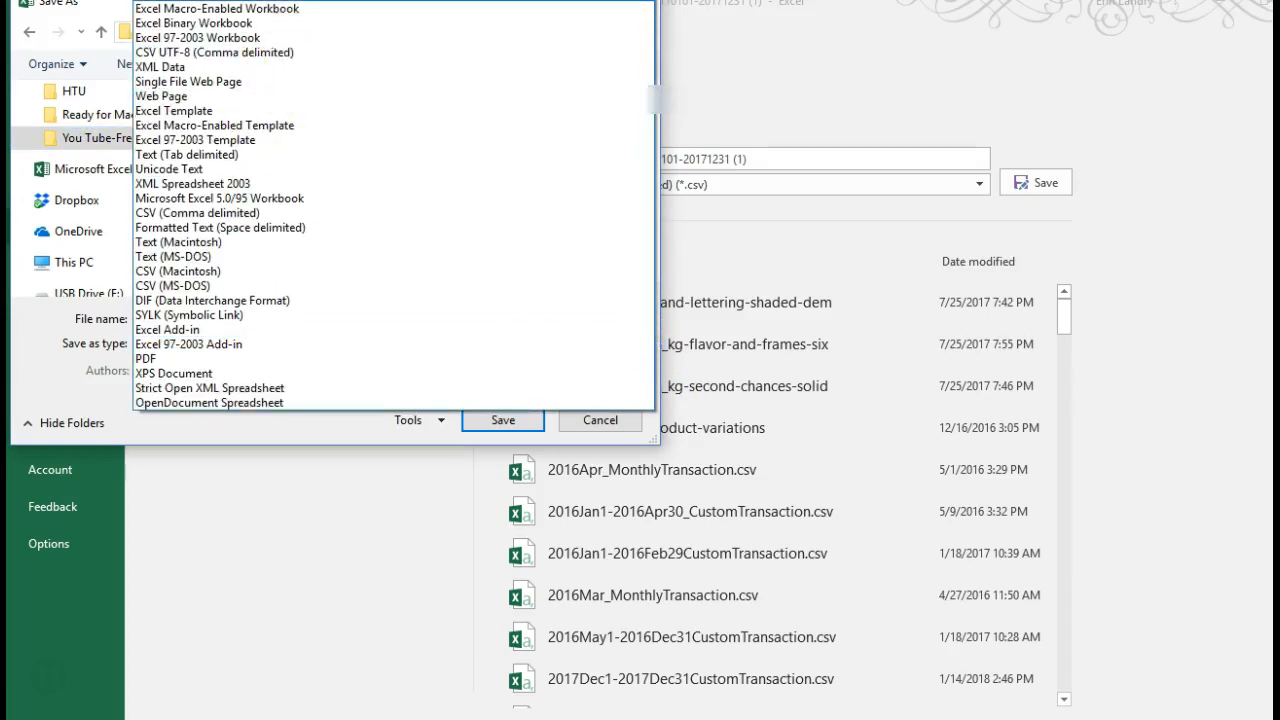
{"action": "type", "text": "- maravilla"}
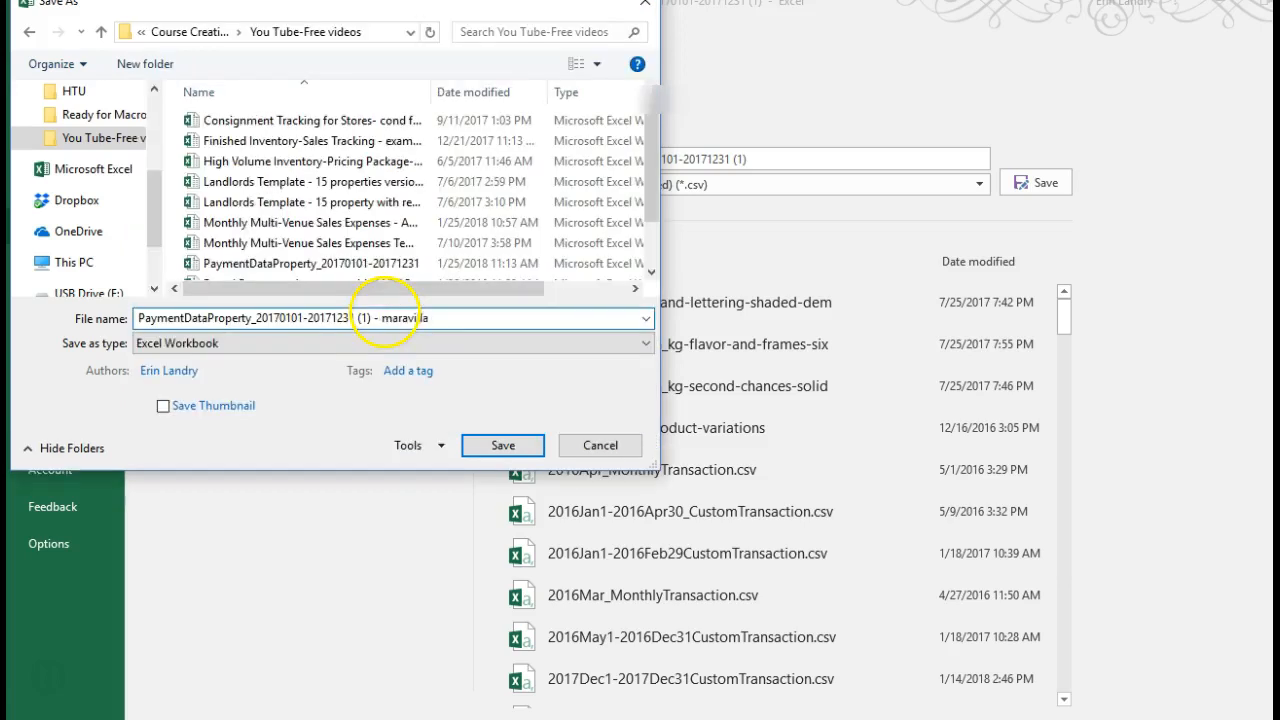
{"action": "left_click", "coordinate": [496, 446]}
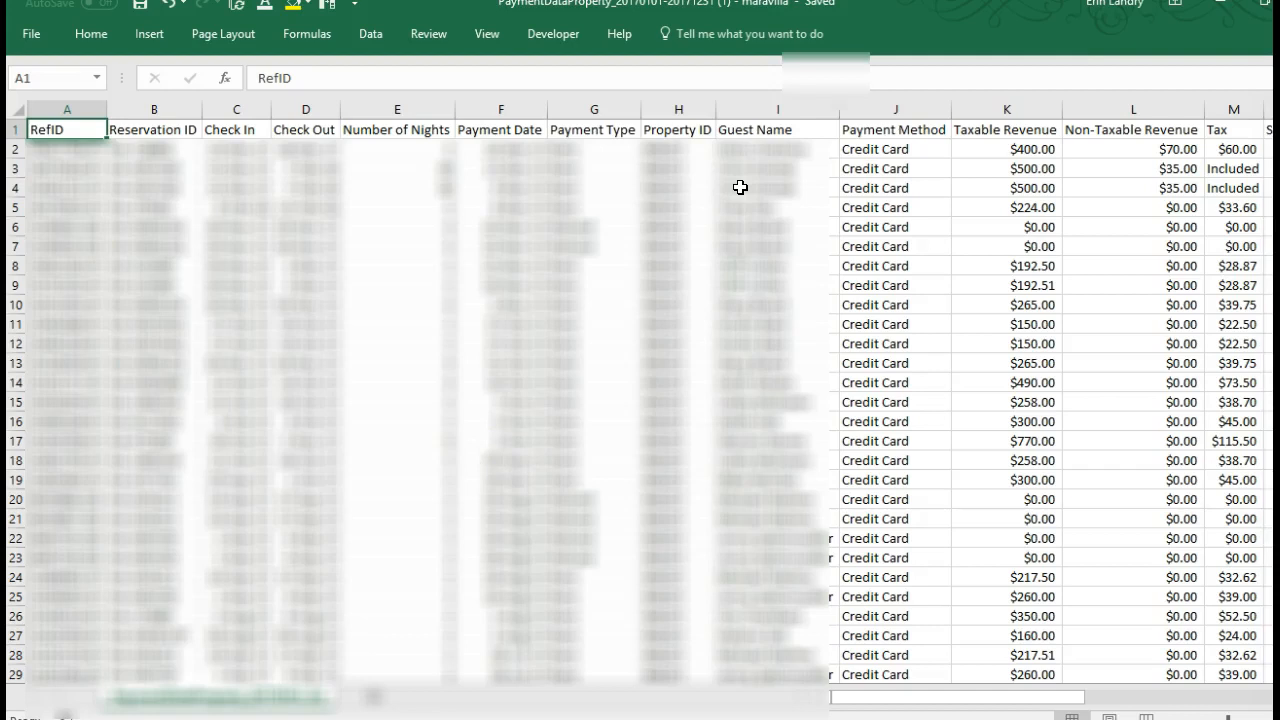
Check the first rental's property name on the template's Summary and Rental #1 sheets
{"action": "left_click", "coordinate": [344, 213]}
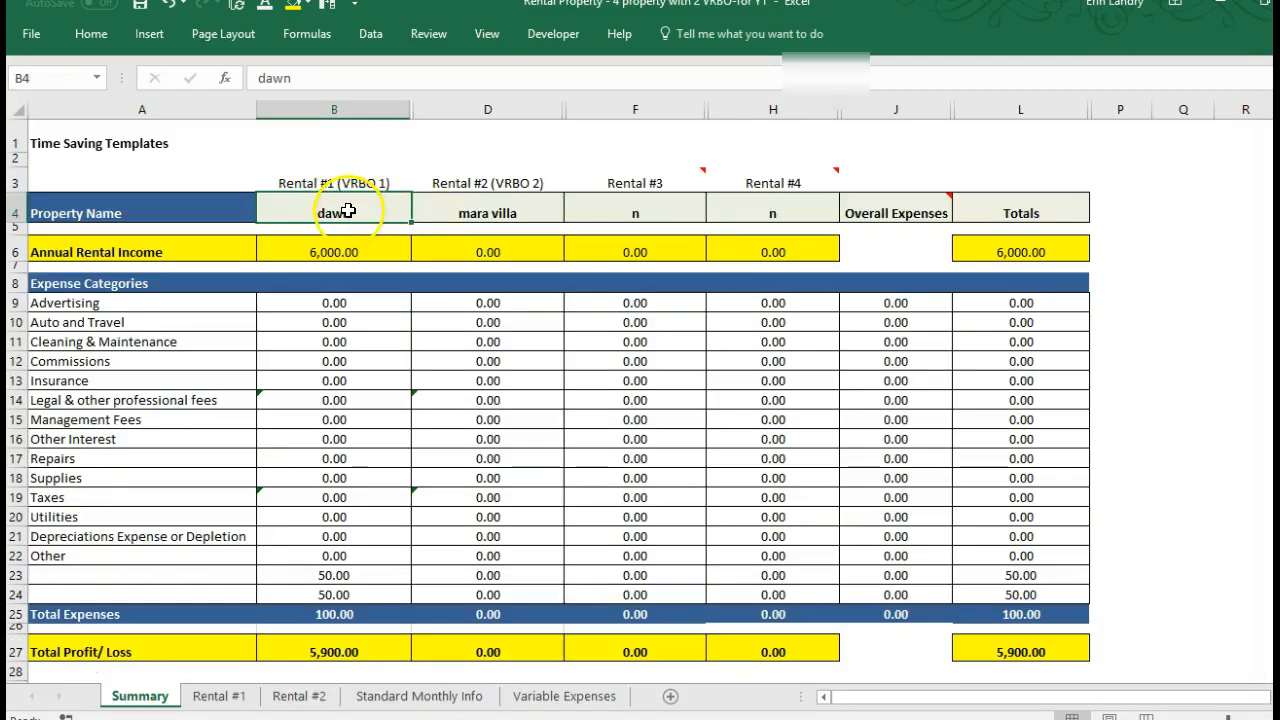
{"action": "left_click", "coordinate": [221, 696]}
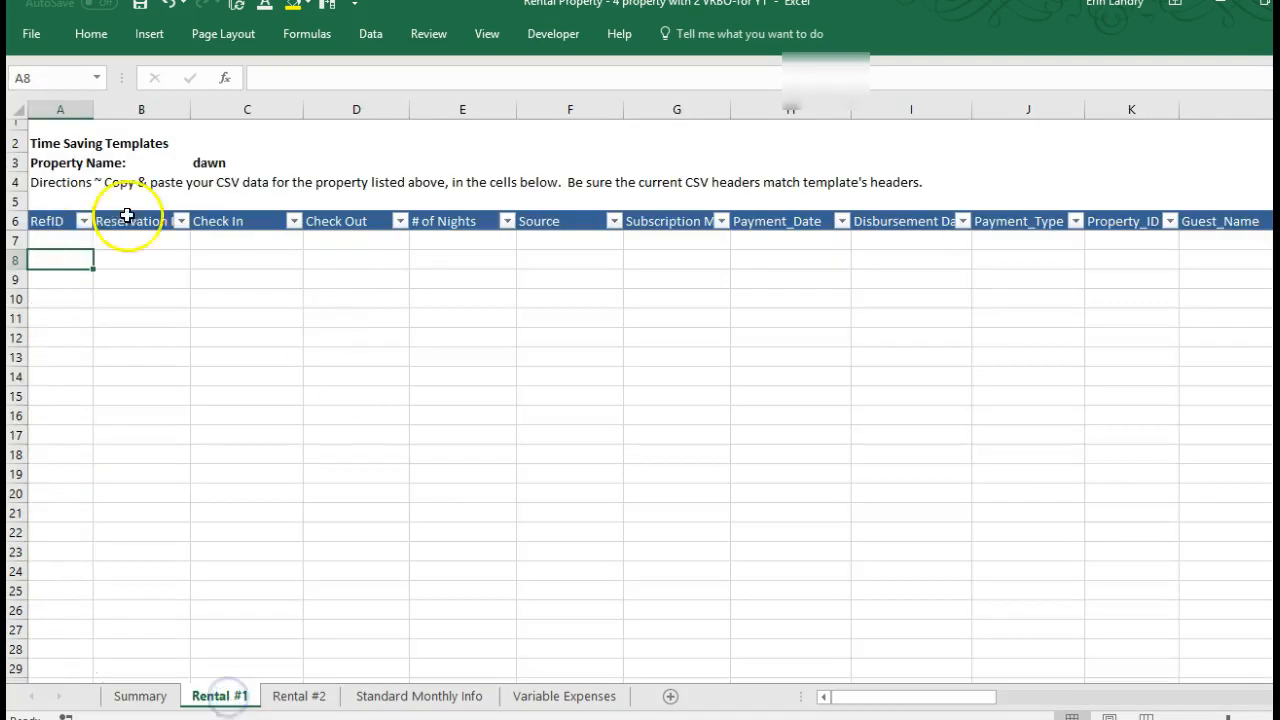
{"action": "left_click", "coordinate": [212, 162]}
{"action": "mouse_move", "coordinate": [506, 706]}
{"action": "left_click", "coordinate": [506, 634]}
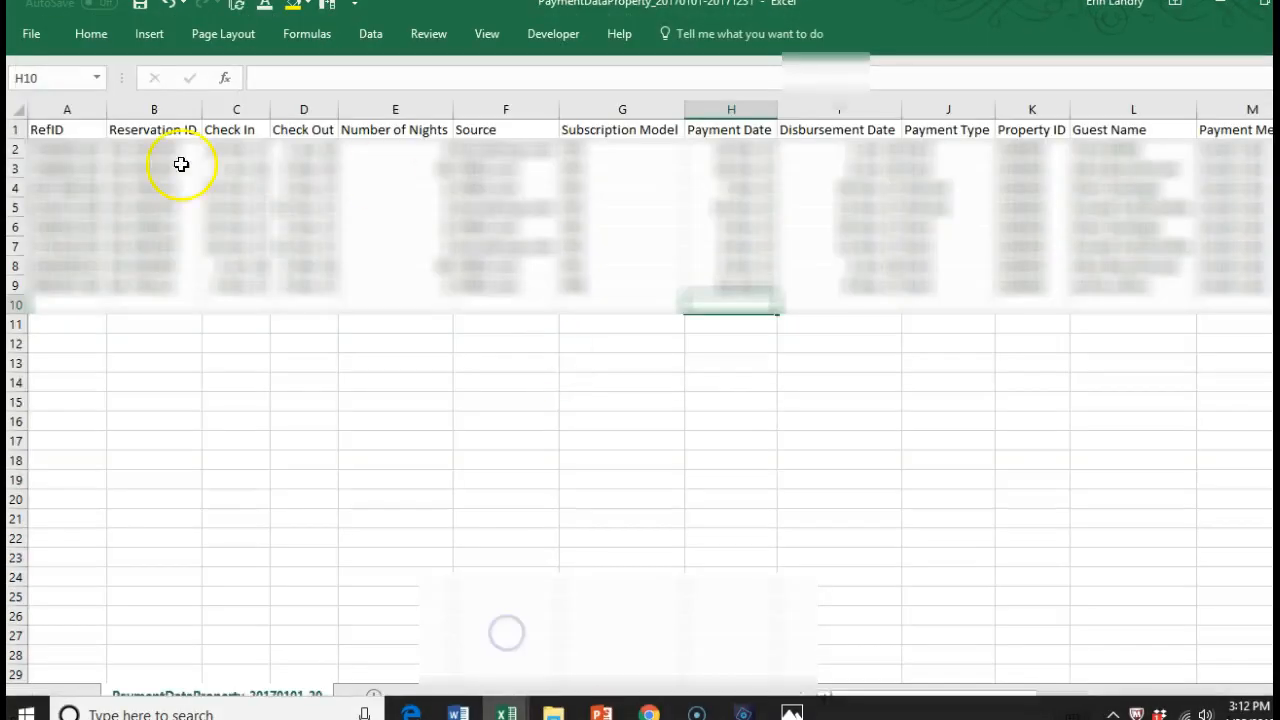
{"action": "left_click", "coordinate": [60, 133]}
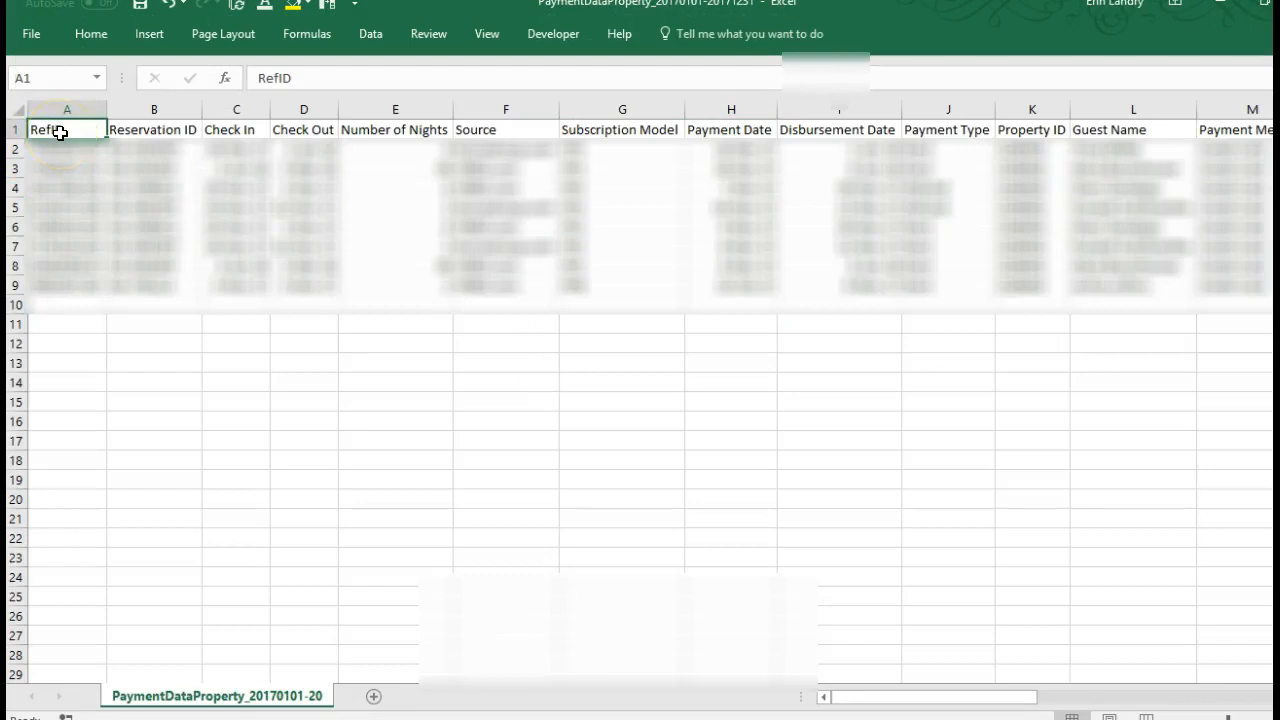
{"action": "key", "text": "Down"}
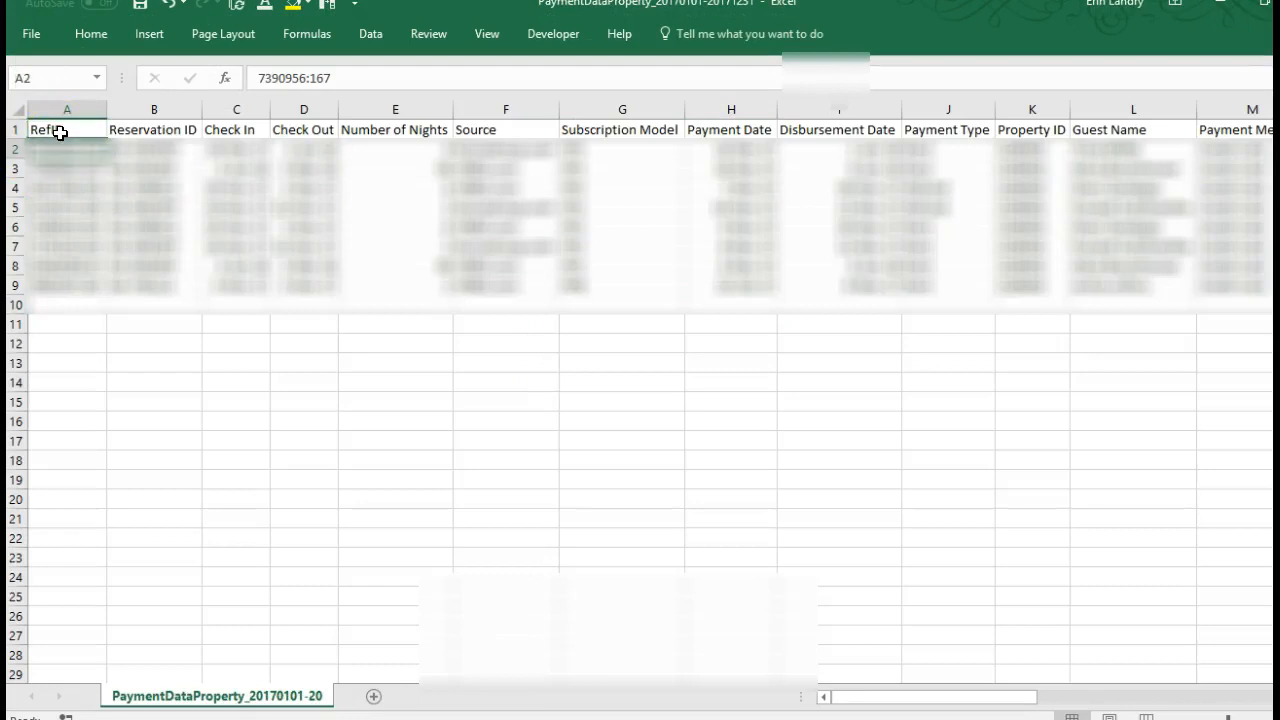
{"action": "key", "text": "shift+Right"}
{"action": "key", "text": "shift+Right"}
{"action": "key", "text": "shift+Right"}
{"action": "key", "text": "shift+Right"}
{"action": "key", "text": "shift+Right"}
{"action": "key", "text": "shift+Right"}
{"action": "key", "text": "shift+Right"}
{"action": "key", "text": "shift+Right"}
{"action": "key", "text": "shift+Right"}
{"action": "key", "text": "shift+Right"}
{"action": "key", "text": "shift+Right"}
{"action": "key", "text": "shift+Right"}
{"action": "key", "text": "shift+Right"}
{"action": "key", "text": "shift+Right"}
{"action": "key", "text": "shift+Right"}
{"action": "key", "text": "shift+Right"}
{"action": "key", "text": "shift+Right"}
{"action": "key", "text": "shift+Right"}
{"action": "key", "text": "shift+Right"}
{"action": "key", "text": "shift+Right"}
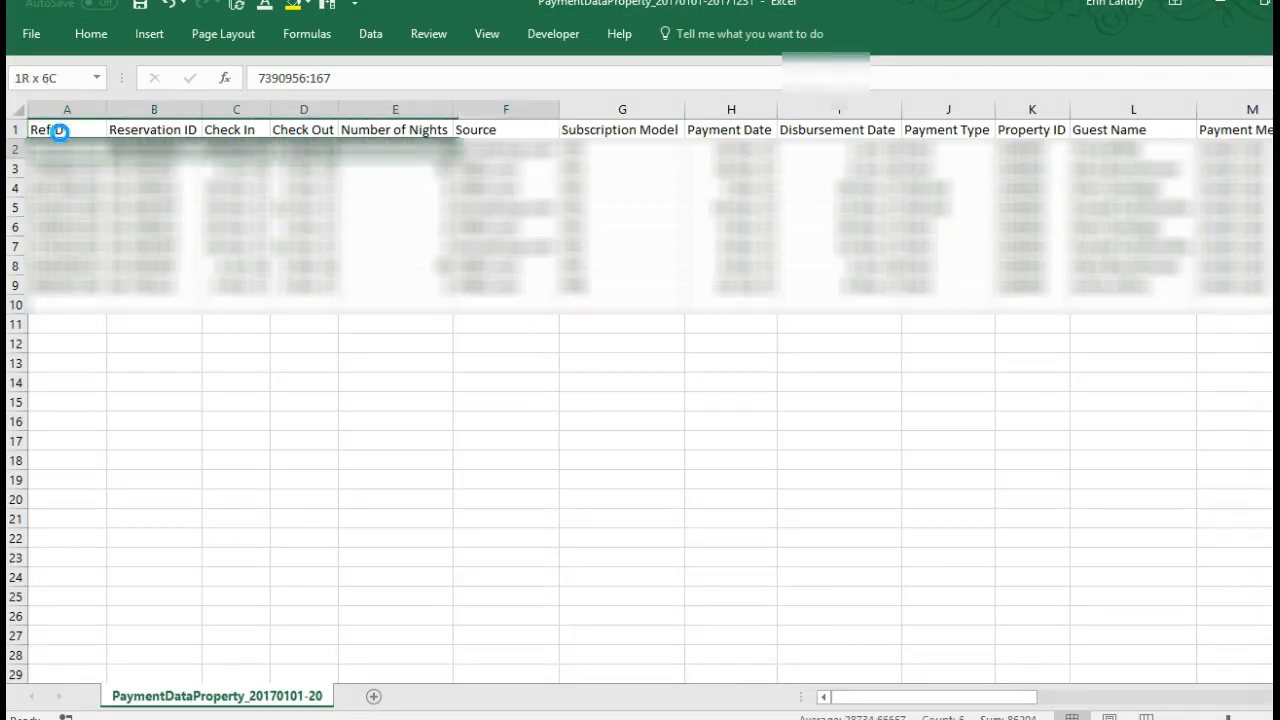
{"action": "key", "text": "shift+Right"}
{"action": "key", "text": "shift+Right"}
{"action": "key", "text": "shift+Right"}
{"action": "key", "text": "shift+Right"}
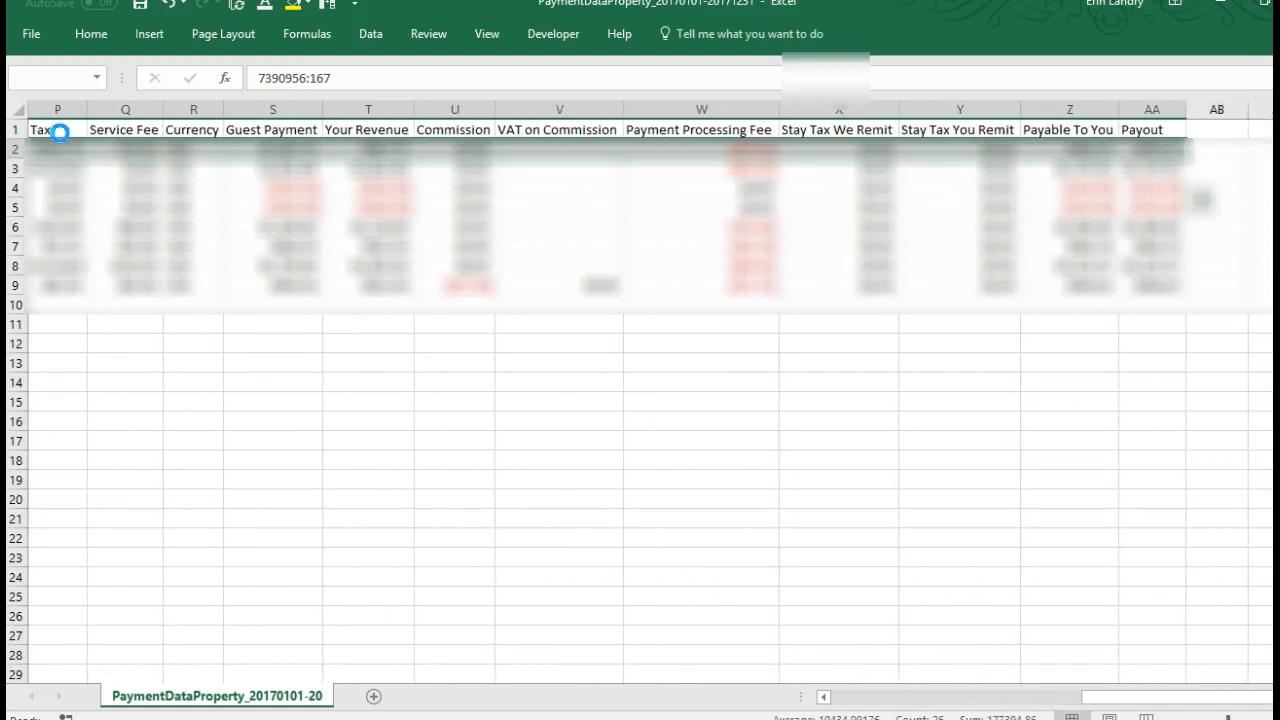
{"action": "key", "text": "shift+Down"}
{"action": "key", "text": "shift+Down"}
{"action": "key", "text": "shift+Down"}
{"action": "key", "text": "shift+Down"}
{"action": "key", "text": "shift+Down"}
{"action": "key", "text": "shift+Down"}
{"action": "key", "text": "shift+Down"}
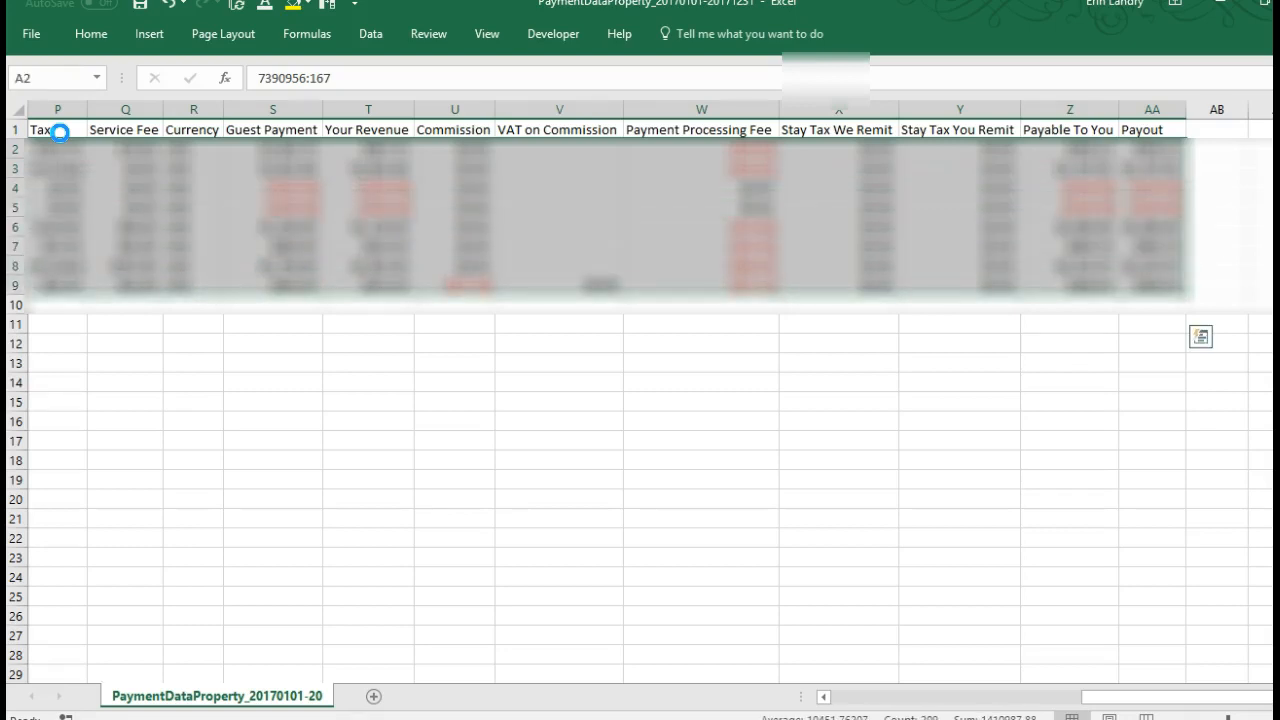
{"action": "key", "text": "ctrl+c"}
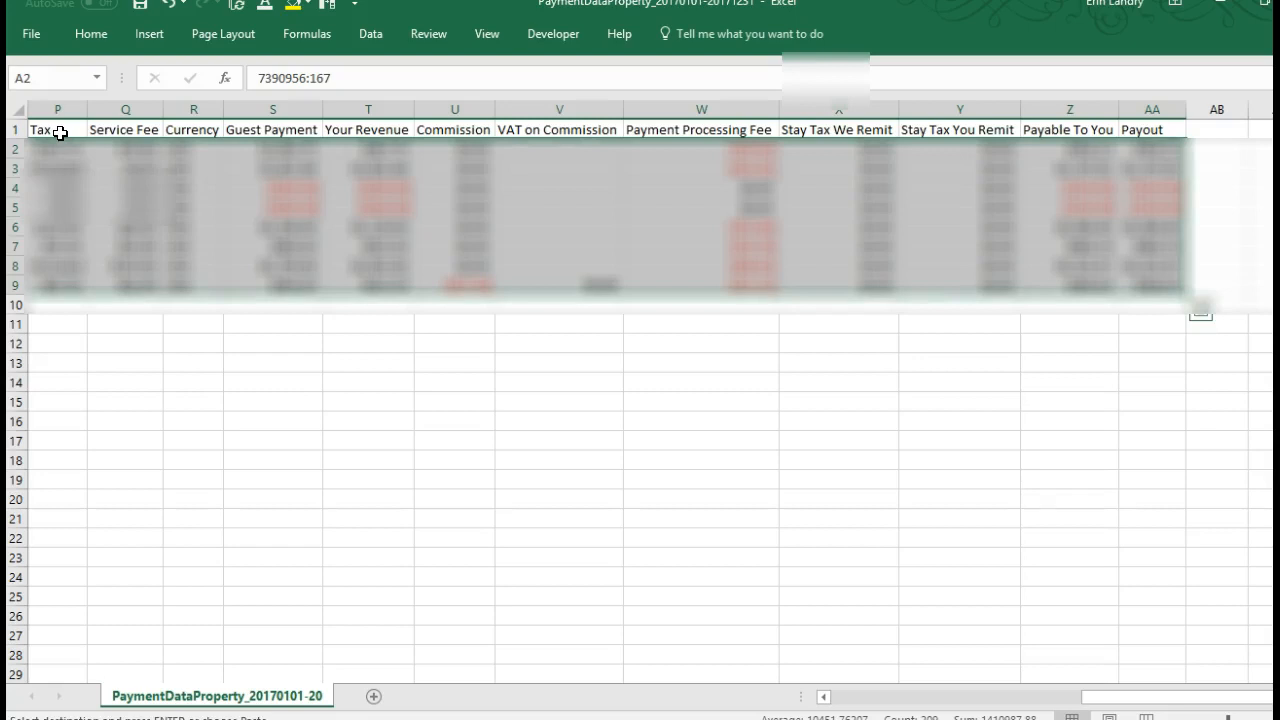
Paste the copied payment records into the template's Rental #1 sheet, starting at cell A7 below the headers
{"action": "key", "text": "Home"}
{"action": "mouse_move", "coordinate": [460, 714]}
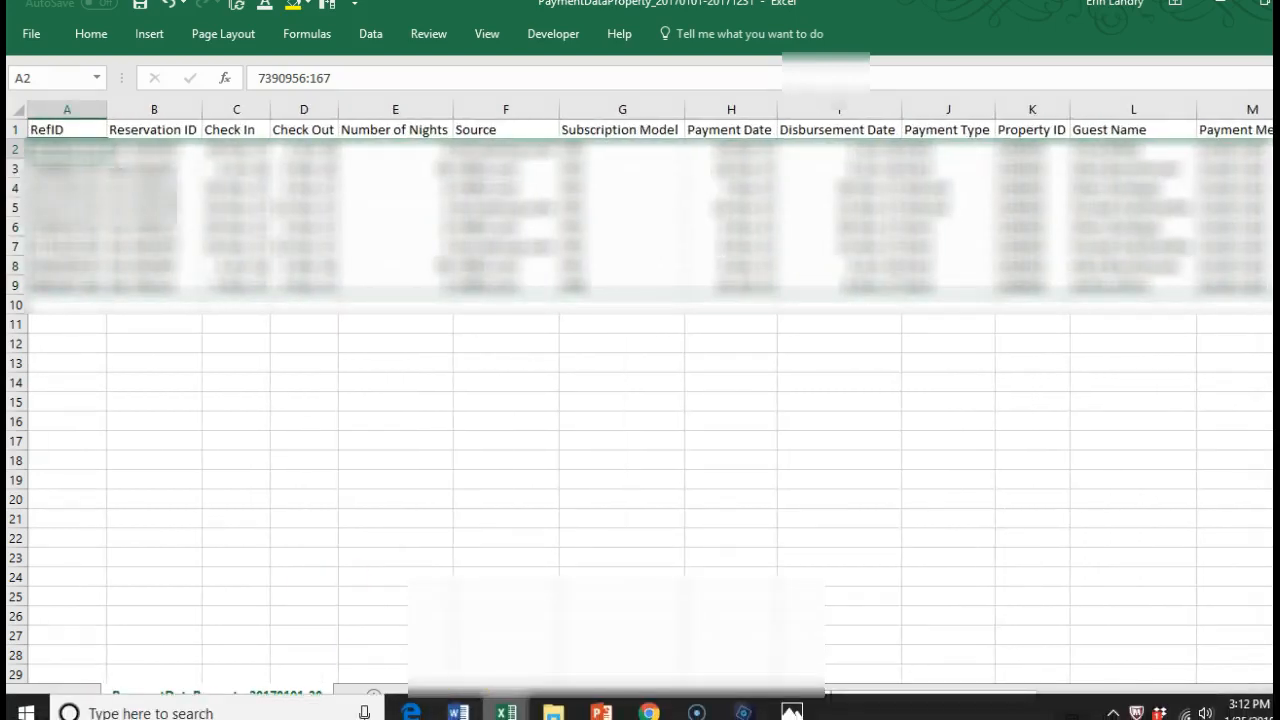
{"action": "mouse_move", "coordinate": [506, 712]}
{"action": "left_click", "coordinate": [306, 612]}
{"action": "left_click", "coordinate": [49, 222]}
{"action": "key", "text": "Down"}
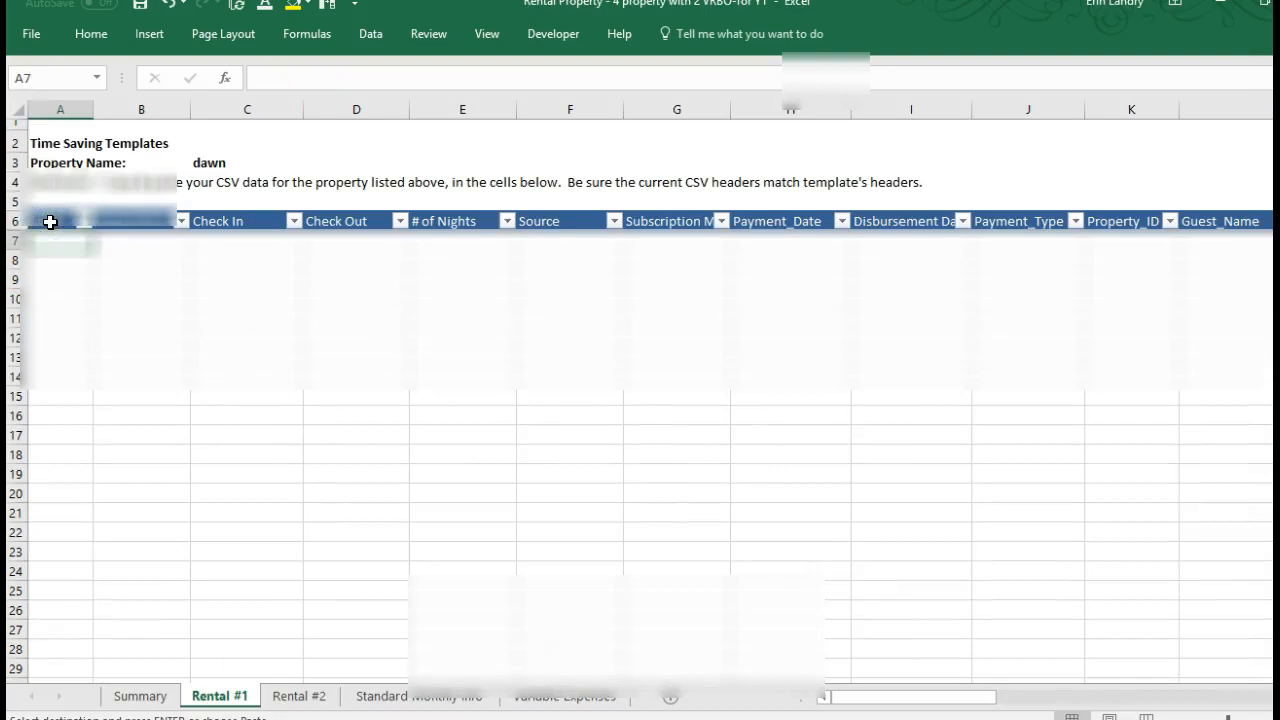
{"action": "key", "text": "ctrl+v"}
{"action": "key", "text": "Down"}
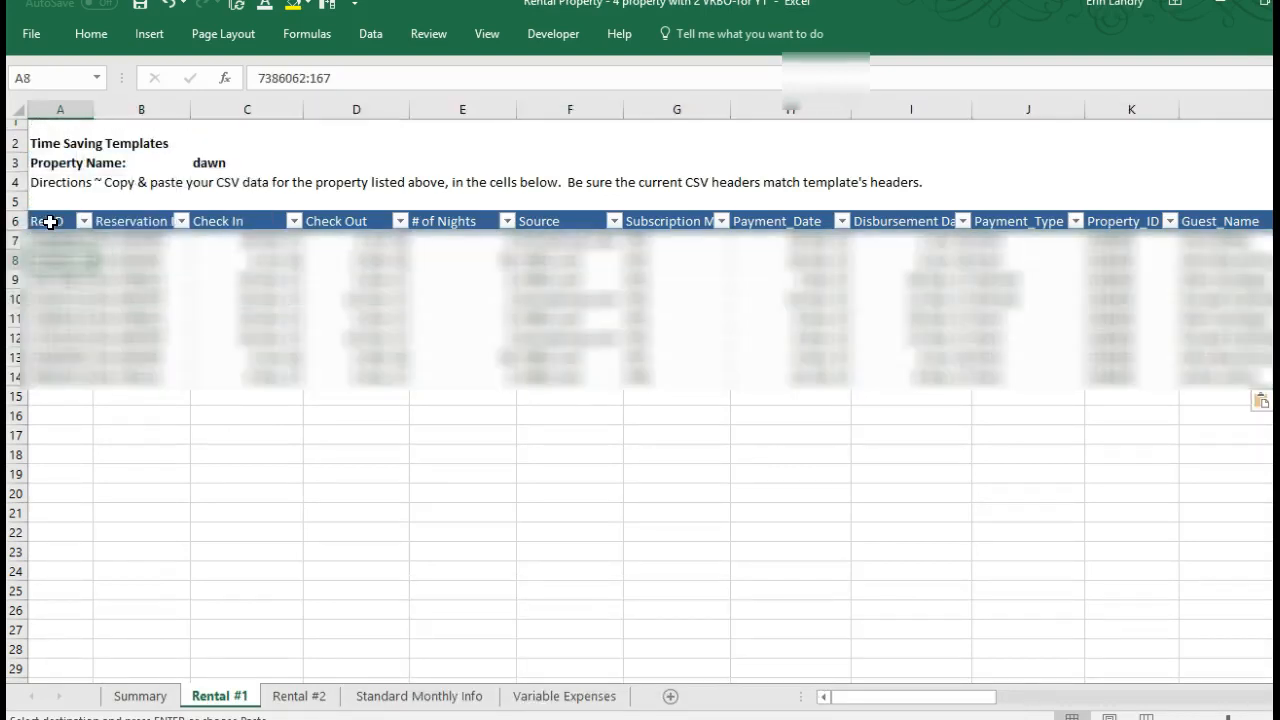
Review the pasted Rental #1 records across to the Payout column
{"action": "key", "text": "Up"}
{"action": "key", "text": "ctrl+Right"}
{"action": "key", "text": "ctrl+Right"}
{"action": "key", "text": "ctrl+Right"}
{"action": "key", "text": "ctrl+Right"}
{"action": "key", "text": "Left"}
{"action": "key", "text": "Left"}
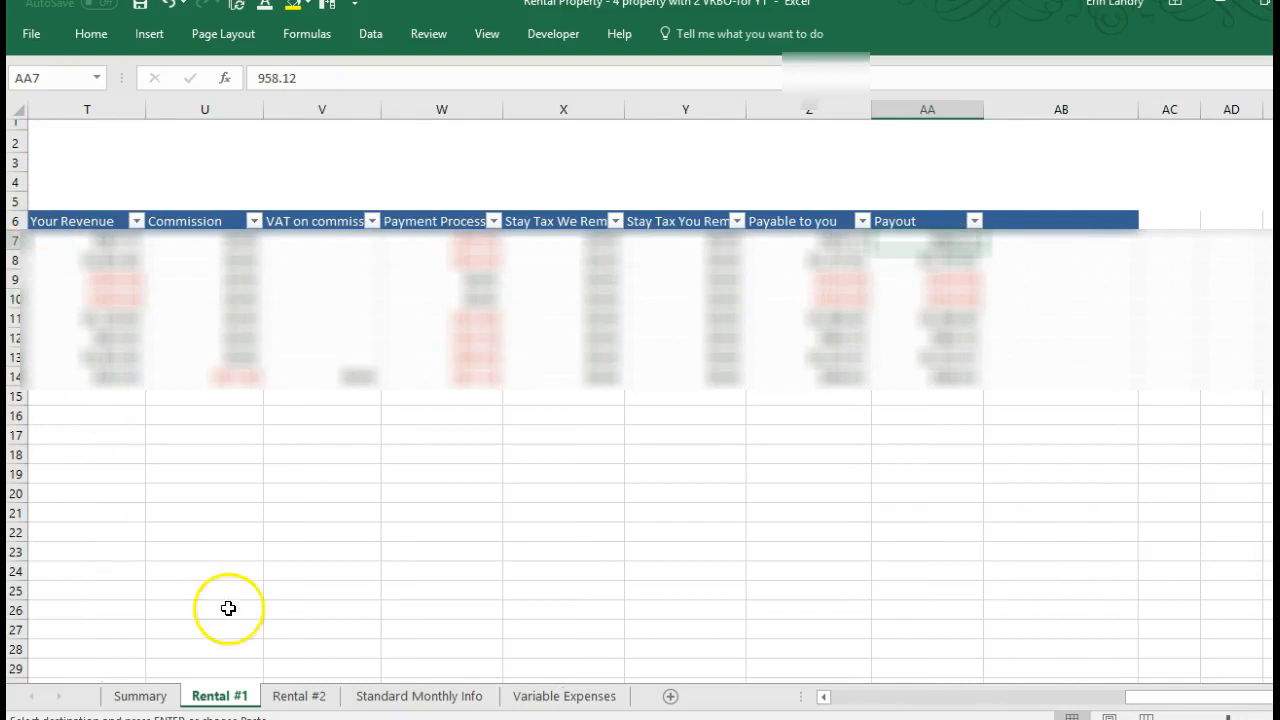
Examine the dawn property's income and expense figures on the Summary sheet, down to Legal & other professional fees in B14
{"action": "left_click", "coordinate": [138, 697]}
{"action": "key", "text": "Left"}
{"action": "key", "text": "Down"}
{"action": "key", "text": "Down"}
{"action": "key", "text": "Down"}
{"action": "key", "text": "Down"}
{"action": "key", "text": "Down"}
{"action": "key", "text": "Down"}
{"action": "key", "text": "Down"}
{"action": "key", "text": "Down"}
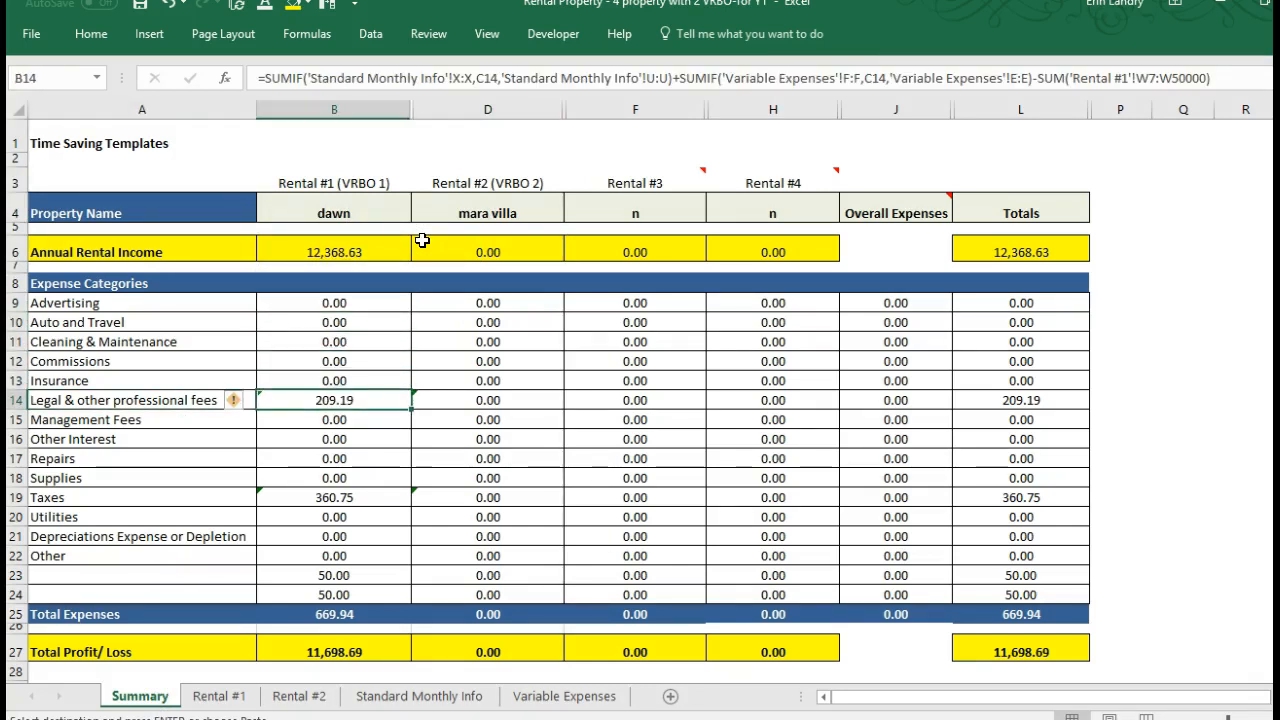
Enter "extra category" as the name of the first blank expense category in cell A23 of the Summary sheet
{"action": "key", "text": "Left"}
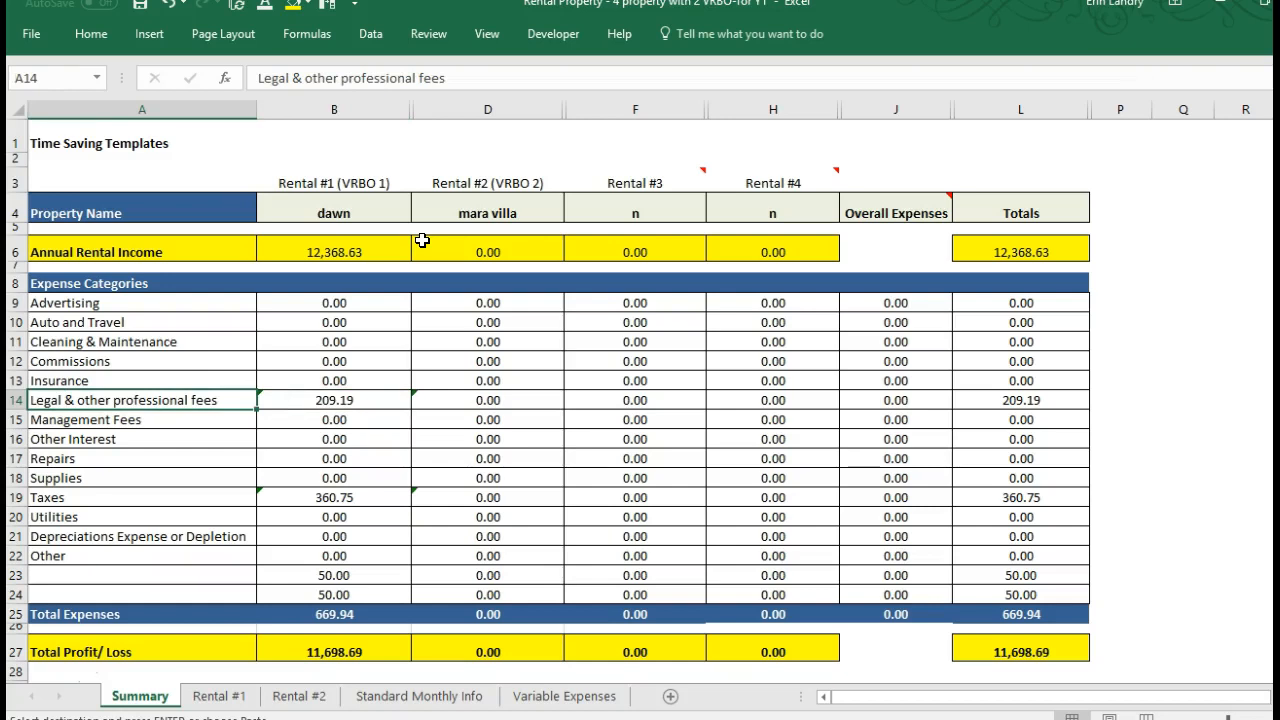
{"action": "key", "text": "Down"}
{"action": "key", "text": "Down"}
{"action": "key", "text": "Down"}
{"action": "key", "text": "Down"}
{"action": "key", "text": "Down"}
{"action": "key", "text": "Down"}
{"action": "key", "text": "Down"}
{"action": "key", "text": "Down"}
{"action": "key", "text": "Down"}
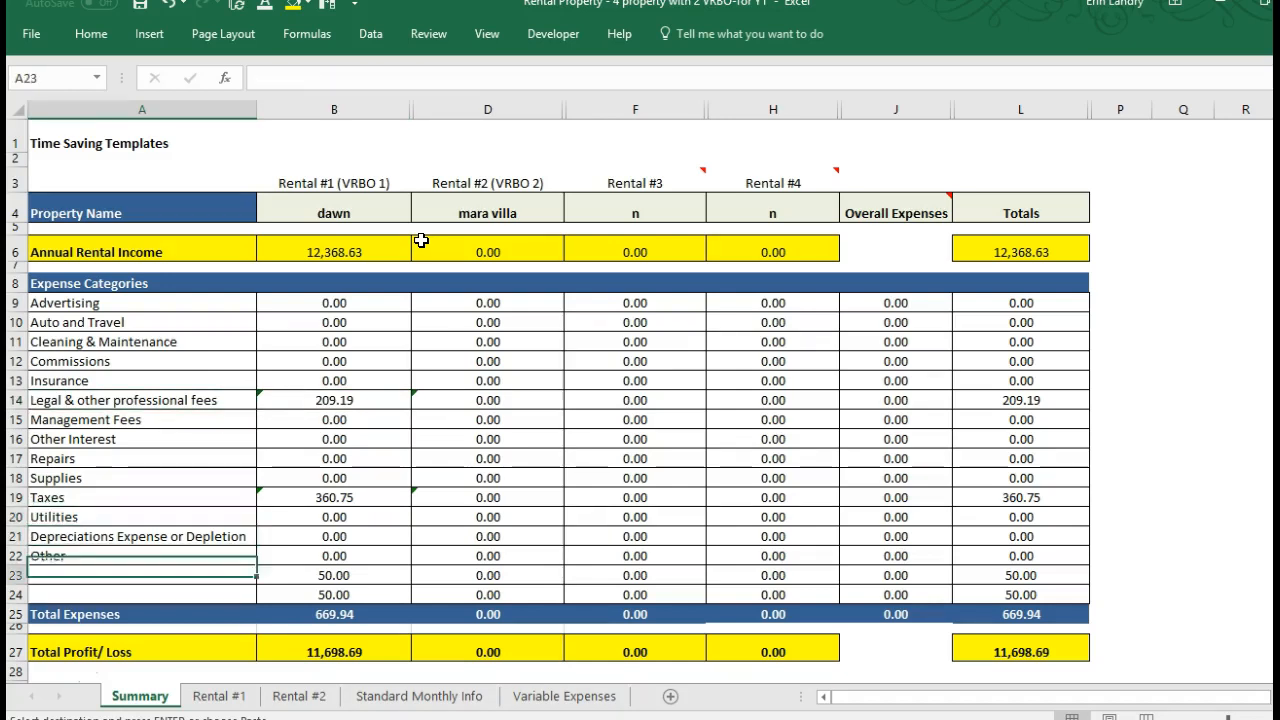
{"action": "key", "text": "Right"}
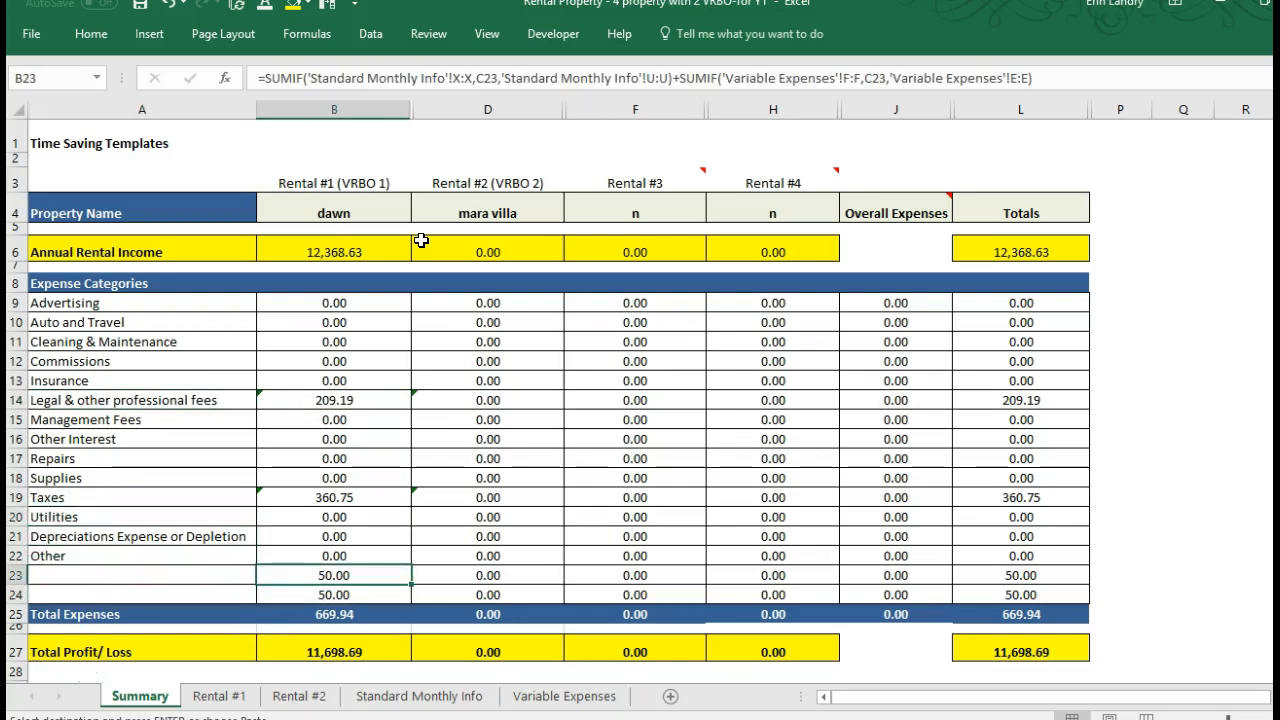
{"action": "left_click", "coordinate": [111, 577]}
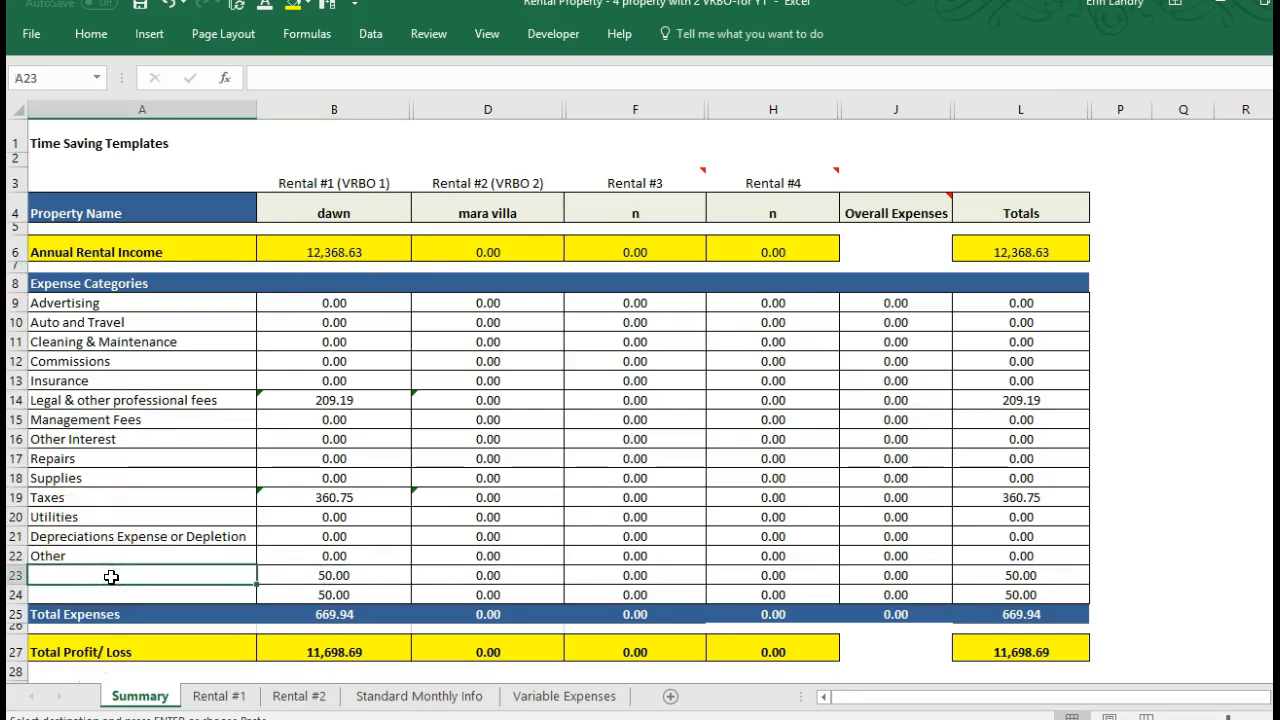
{"action": "type", "text": "extra category"}
Open the Rental #2 sheet for mara villa and examine its directions and column headers
{"action": "left_click", "coordinate": [330, 694]}
{"action": "left_click", "coordinate": [318, 126]}
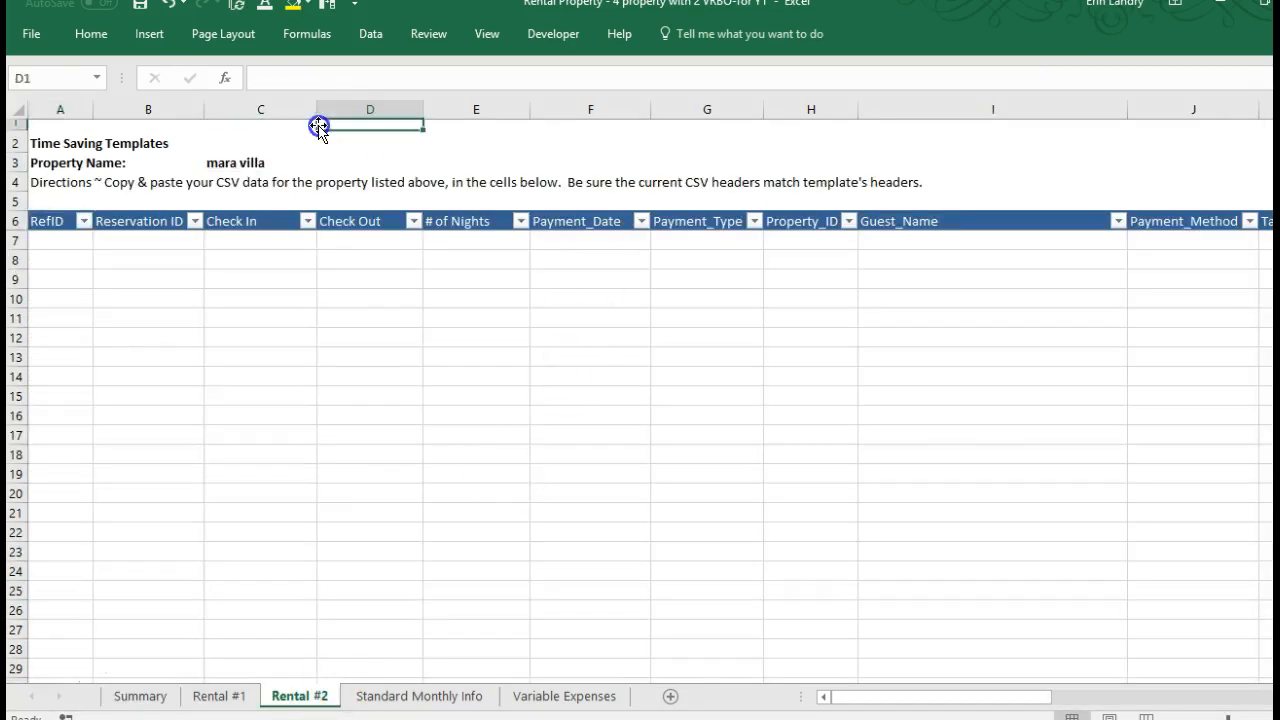
{"action": "left_click", "coordinate": [62, 218]}
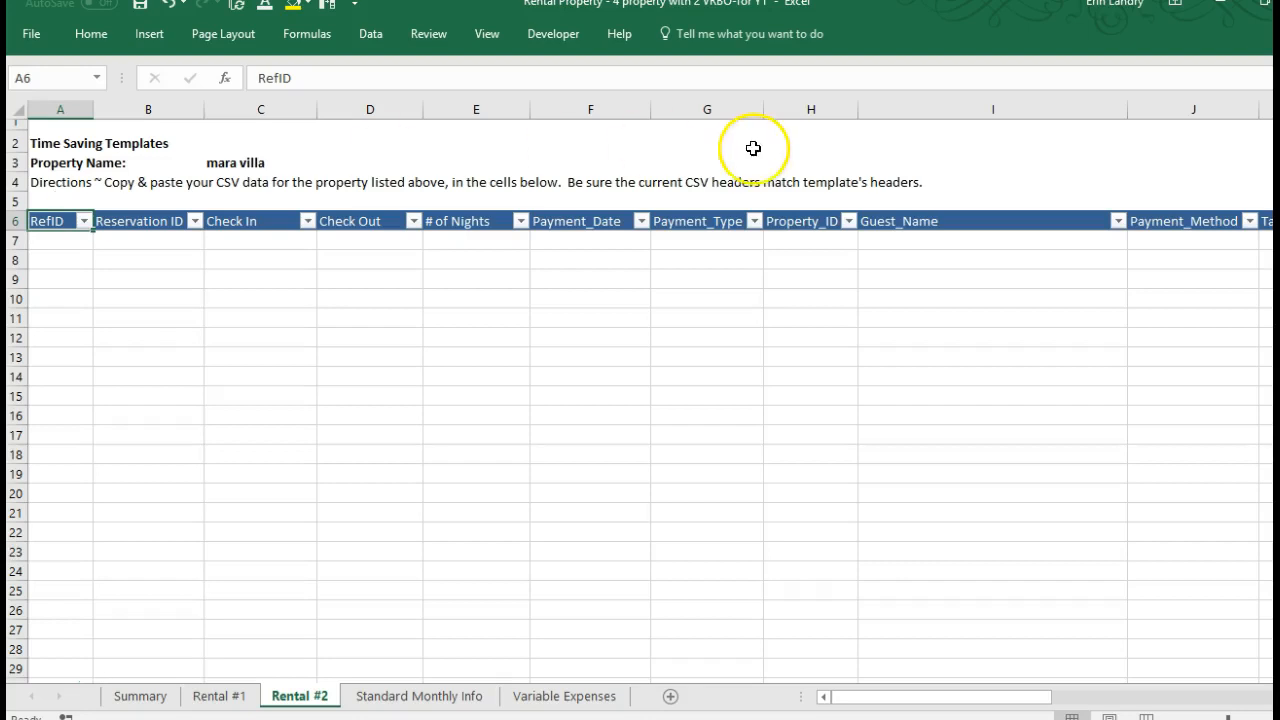
{"action": "left_click", "coordinate": [589, 181]}
{"action": "left_click", "coordinate": [630, 200]}
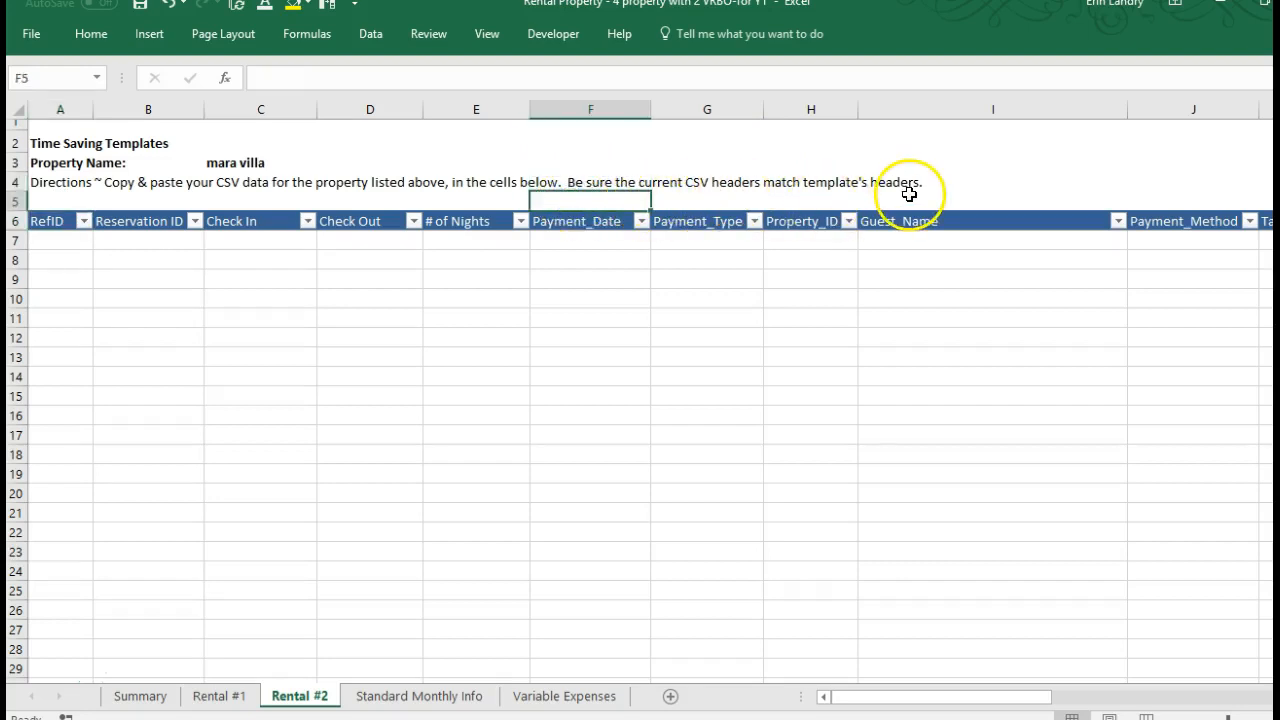
{"action": "left_click", "coordinate": [274, 314]}
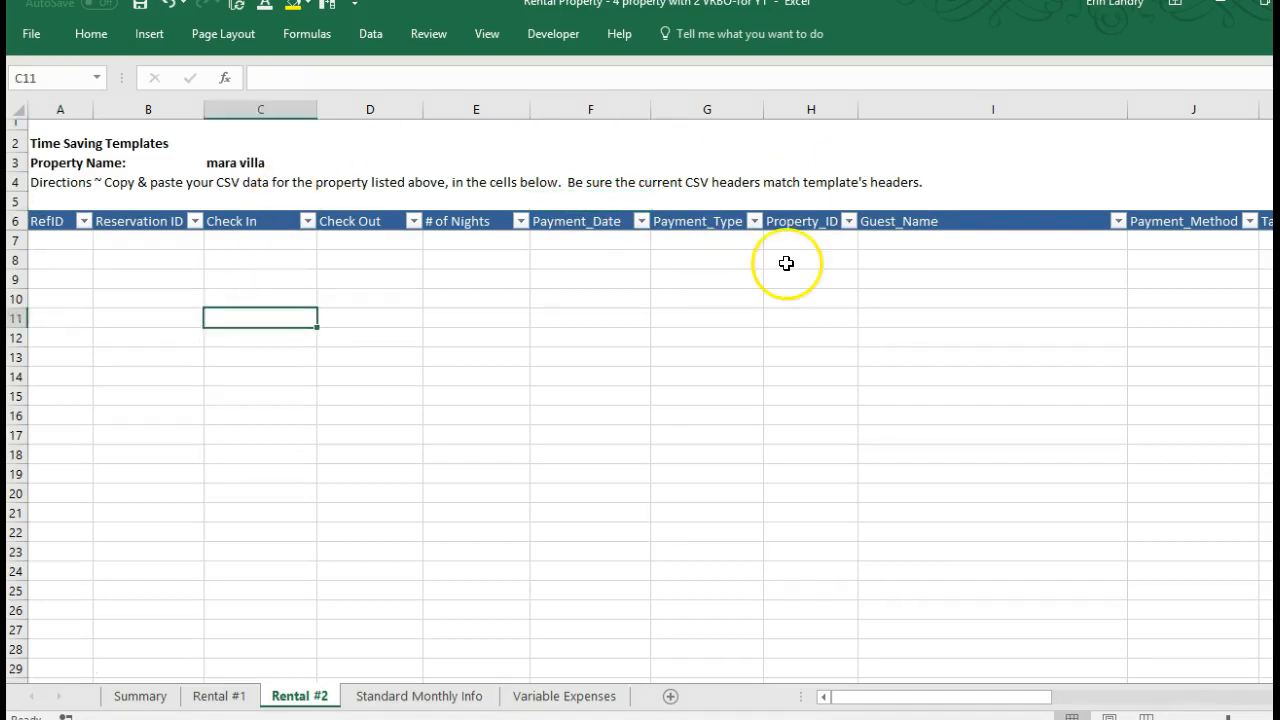
{"action": "left_click", "coordinate": [629, 261]}
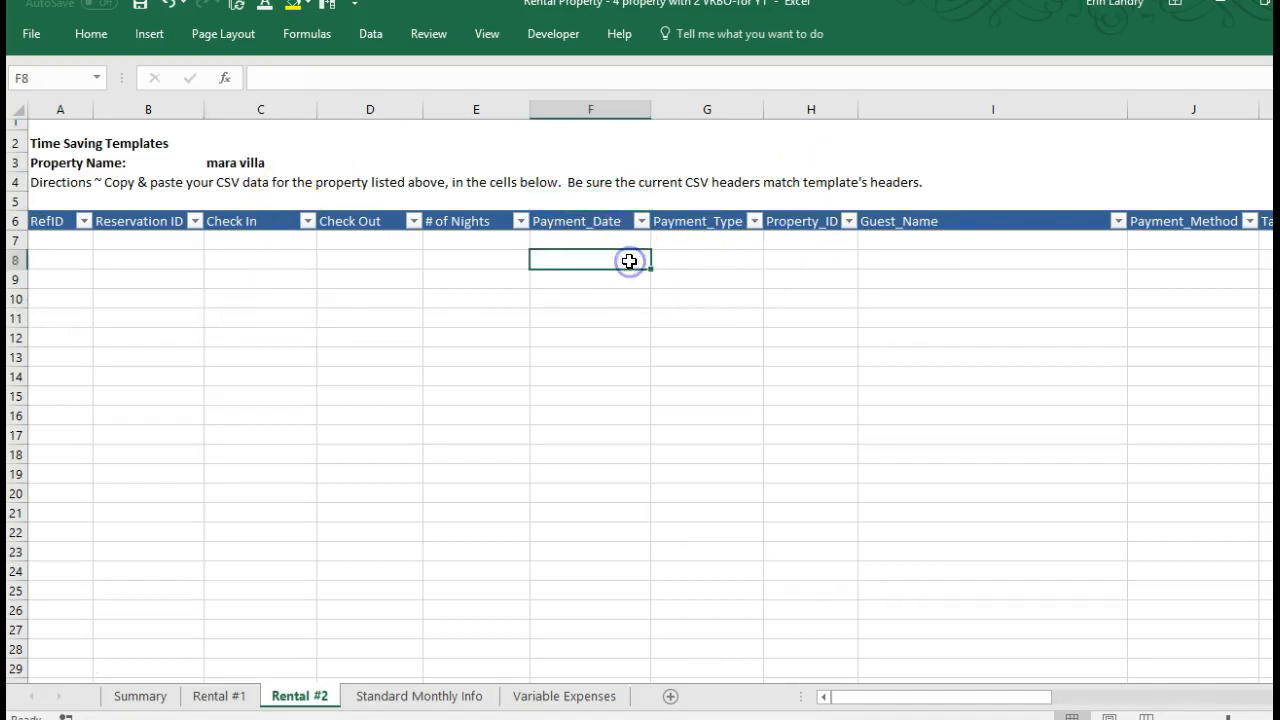
Show the template side by side with the maravilla payment workbook, and select the RefID header in Rental #2 for comparison
{"action": "left_click", "coordinate": [487, 34]}
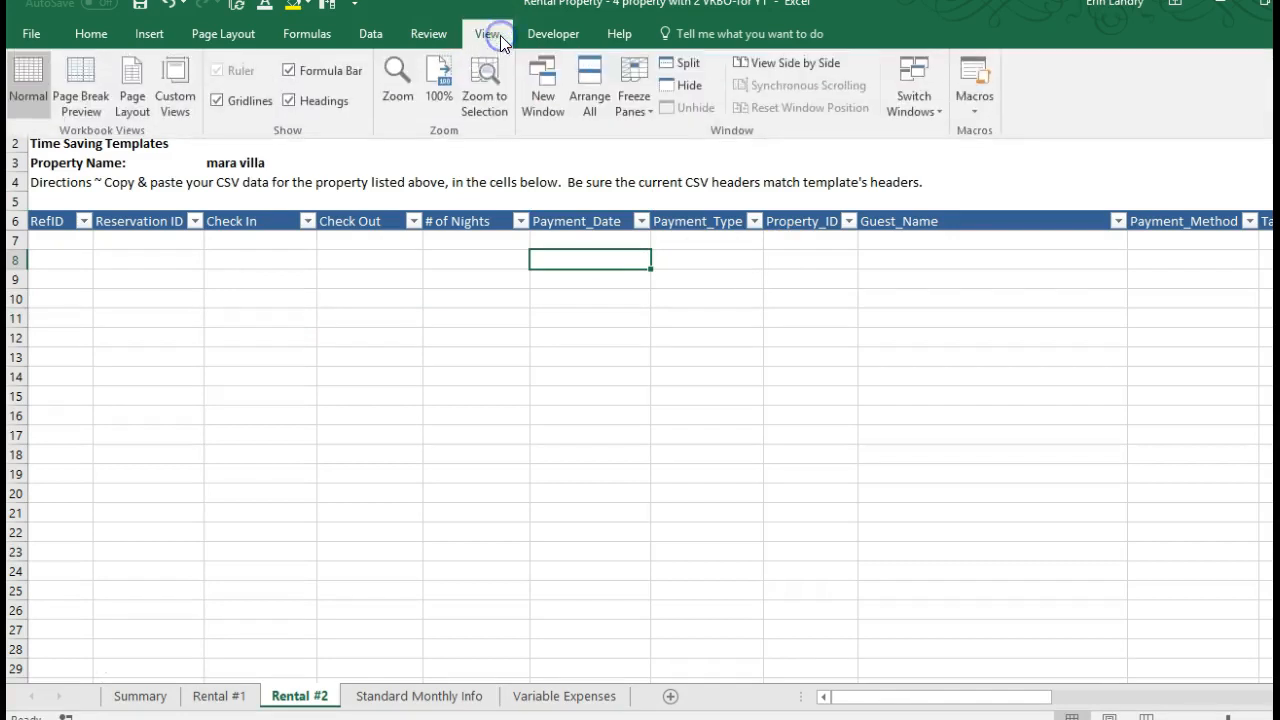
{"action": "left_click", "coordinate": [806, 65]}
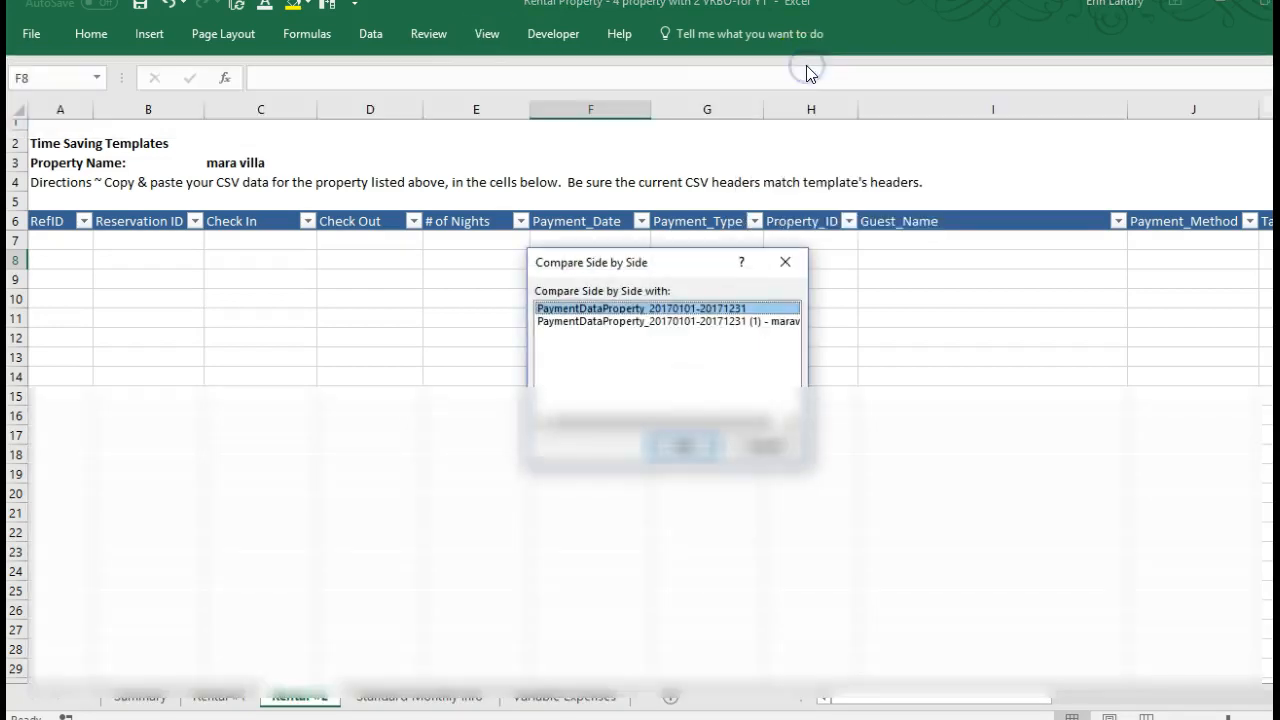
{"action": "left_click", "coordinate": [729, 324]}
{"action": "left_click", "coordinate": [686, 448]}
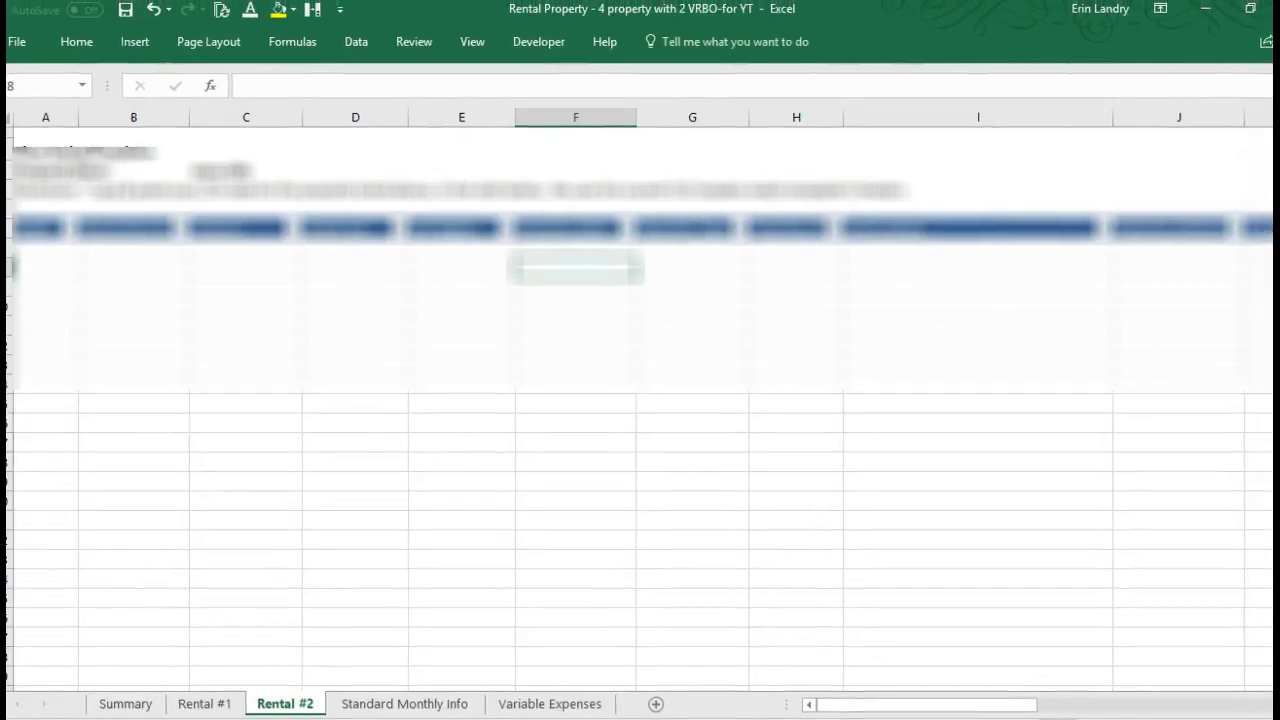
{"action": "left_click", "coordinate": [1252, 12]}
{"action": "left_click_drag", "start_coordinate": [402, 372], "coordinate": [404, 380]}
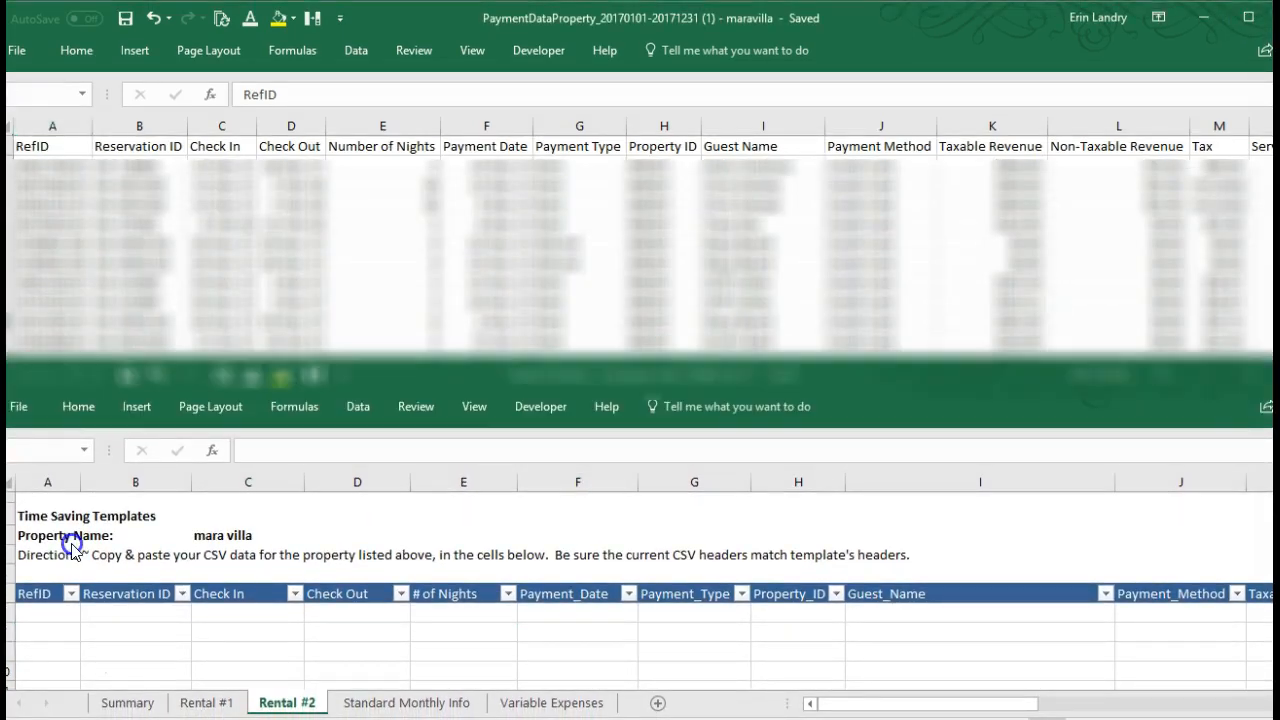
{"action": "left_click", "coordinate": [38, 596]}
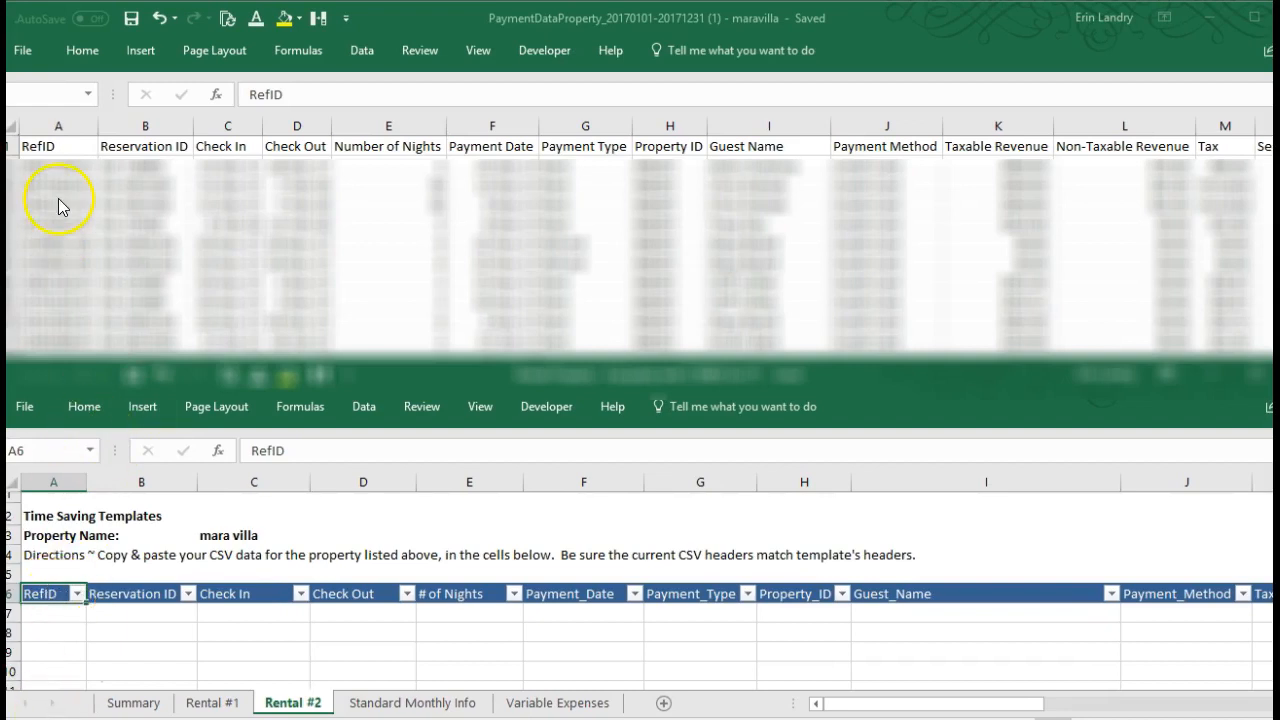
Compare the Rental #2 headers from Reservation ID through Guest_Name one by one with those of the maravilla payment workbook
{"action": "left_click", "coordinate": [137, 593]}
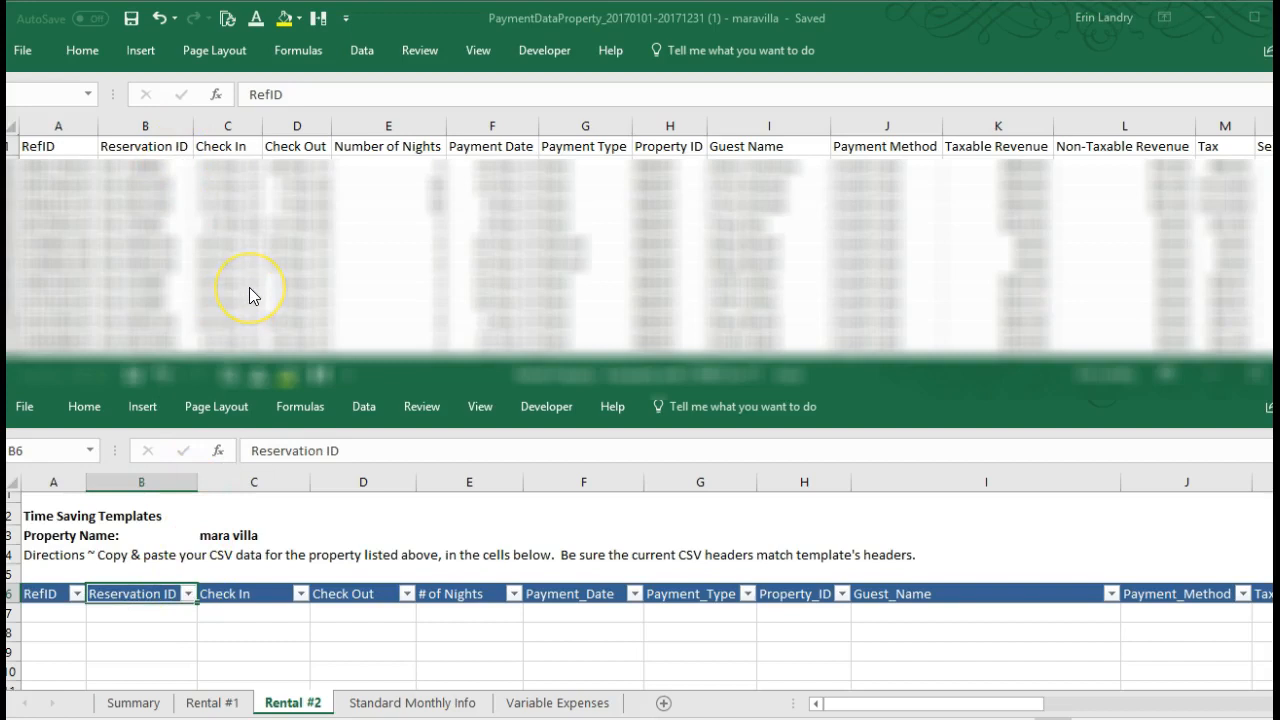
{"action": "key", "text": "Right"}
{"action": "key", "text": "Right"}
{"action": "key", "text": "Right"}
{"action": "key", "text": "Right"}
{"action": "key", "text": "Right"}
{"action": "key", "text": "Right"}
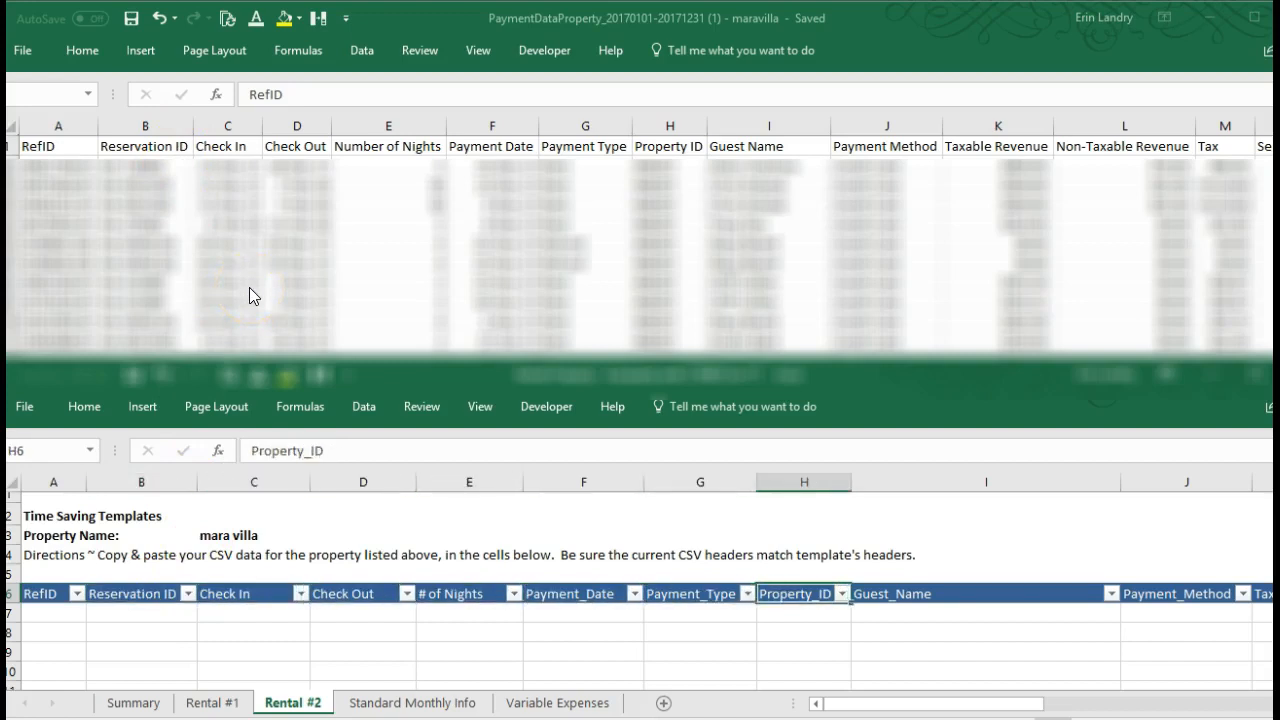
{"action": "key", "text": "Right"}
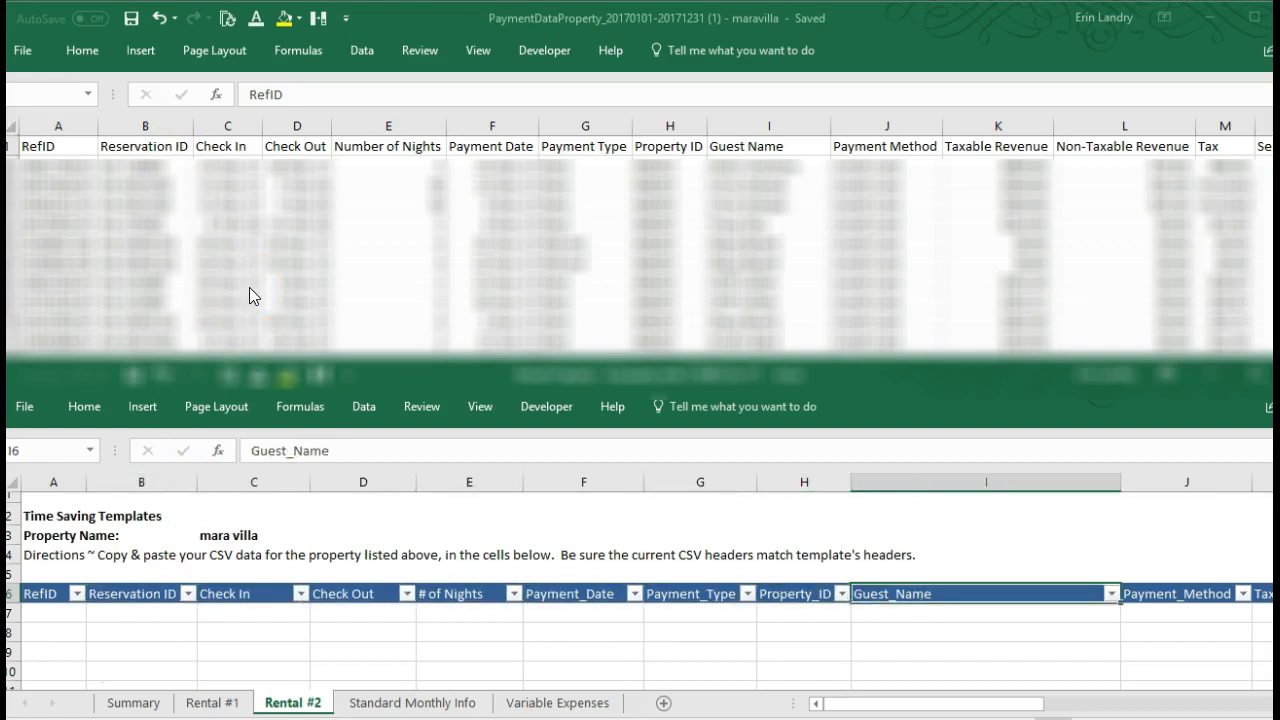
Continue comparing the Rental #2 headers with the payment workbook, from Payment_Method through Payment Processing Fee
{"action": "key", "text": "Right"}
{"action": "key", "text": "Right"}
{"action": "key", "text": "Right"}
{"action": "key", "text": "Right"}
{"action": "key", "text": "Right"}
{"action": "key", "text": "Right"}
{"action": "key", "text": "Right"}
{"action": "key", "text": "Right"}
{"action": "key", "text": "Right"}
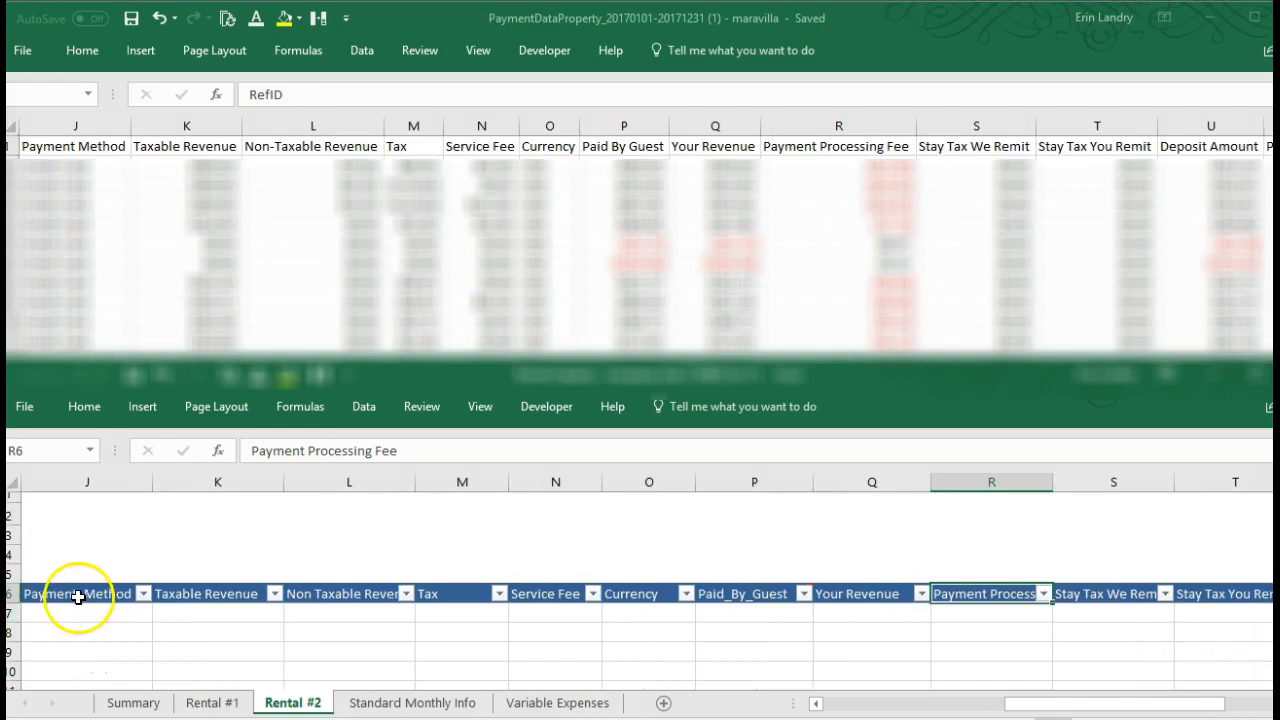
Check the Synchronous Scrolling option for the side-by-side workbooks, and return to the header row around Payment Processing Fee in Rental #2
{"action": "left_click", "coordinate": [482, 406]}
{"action": "left_click", "coordinate": [821, 462]}
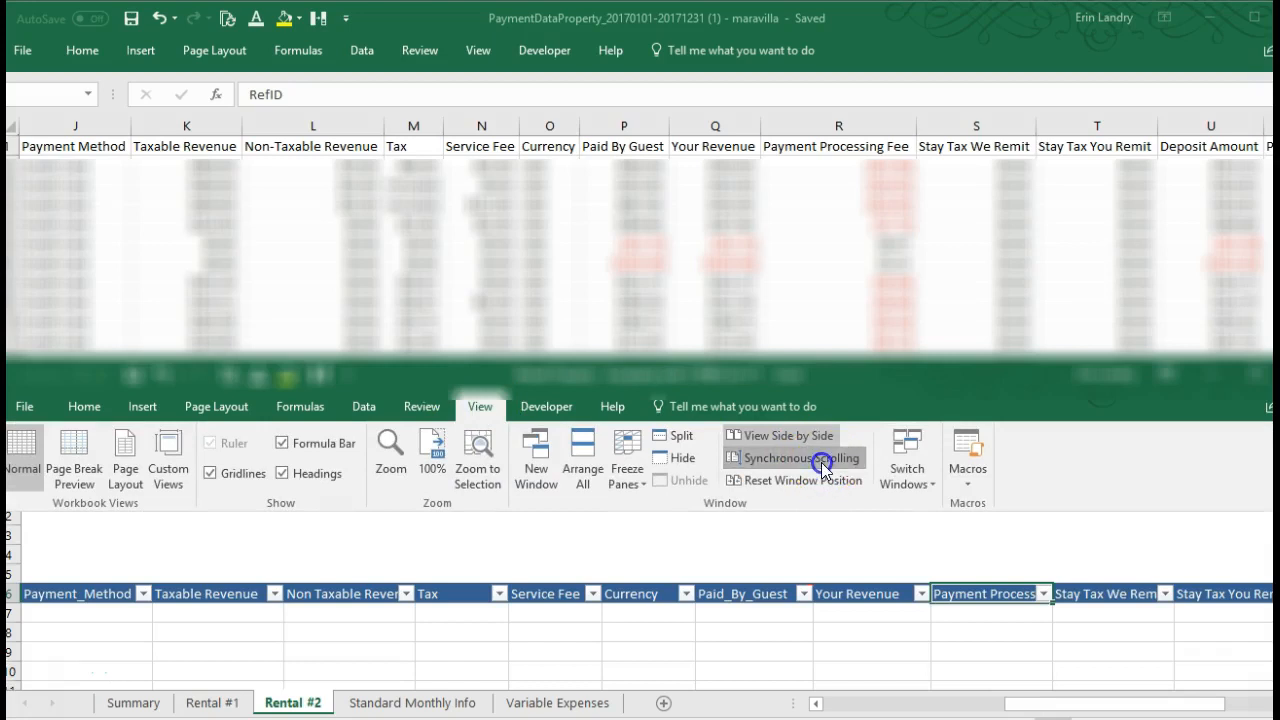
{"action": "left_click", "coordinate": [749, 552]}
{"action": "key", "text": "Left"}
{"action": "key", "text": "Right"}
{"action": "key", "text": "Right"}
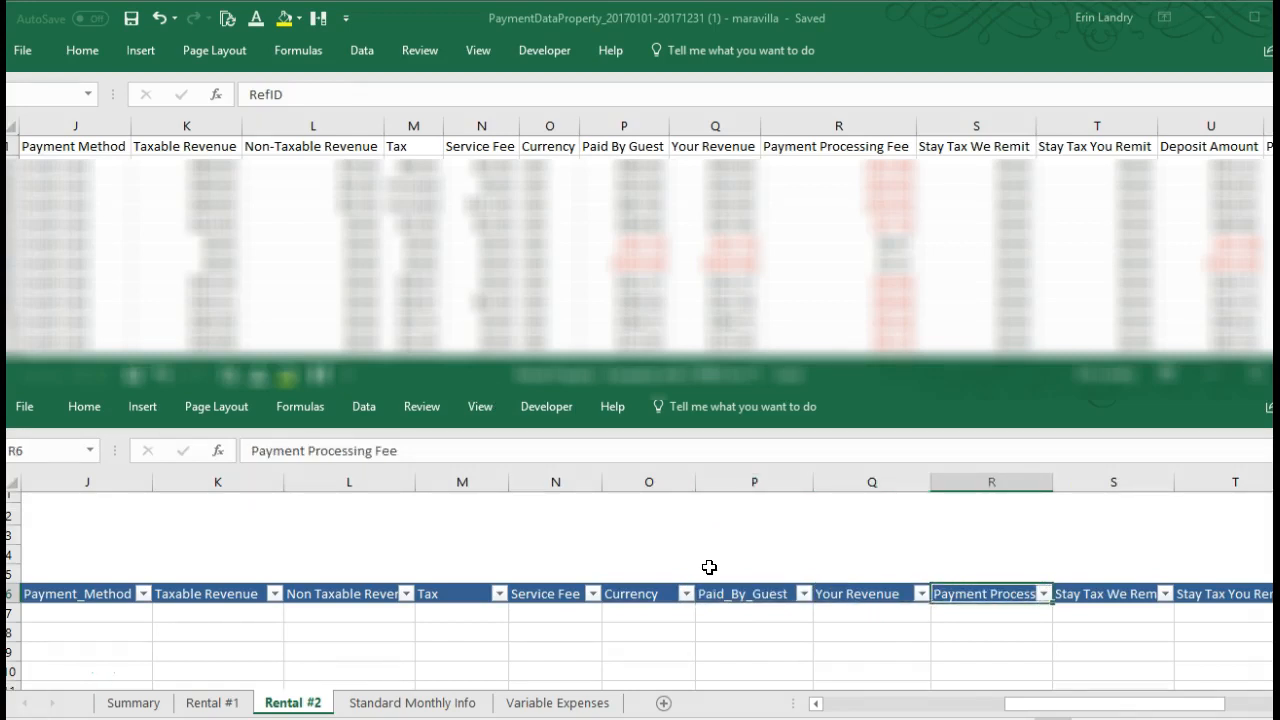
Compare the final headers, Deposit Amount and Payable To You, in the maravilla payment workbook with those in Rental #2
{"action": "left_click", "coordinate": [1065, 151]}
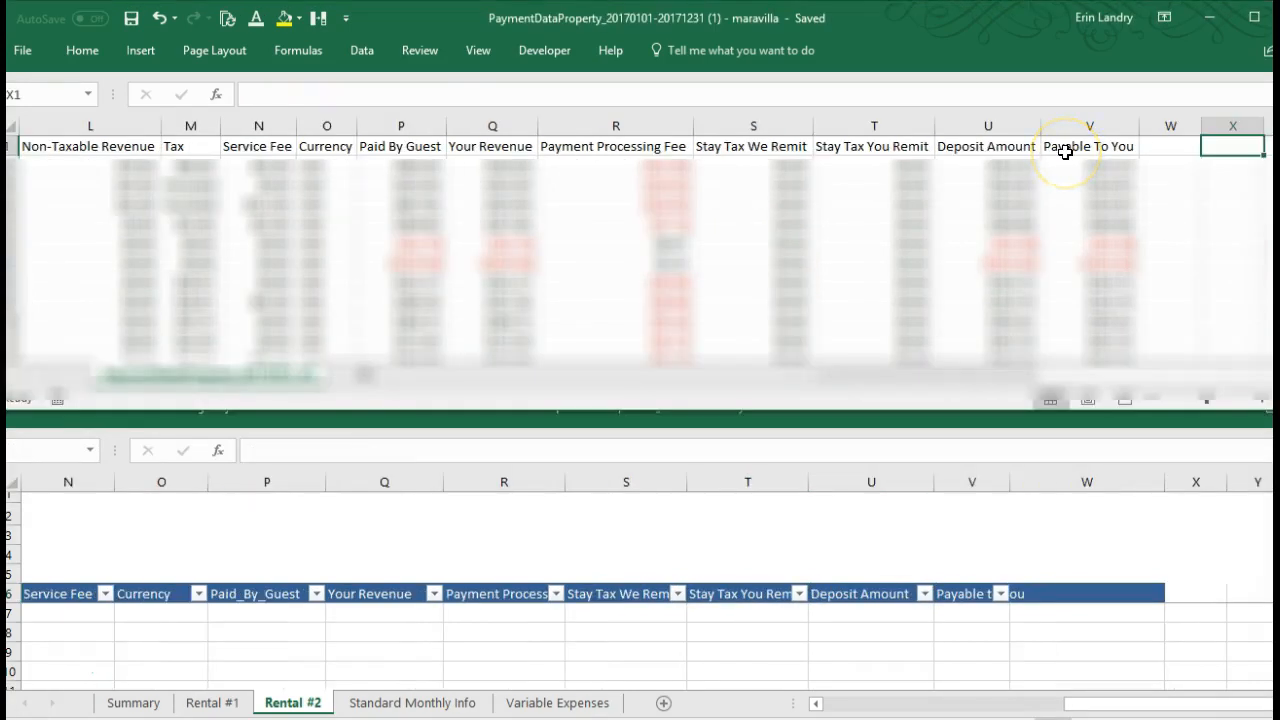
{"action": "key", "text": "Left"}
{"action": "key", "text": "Left"}
{"action": "key", "text": "Left"}
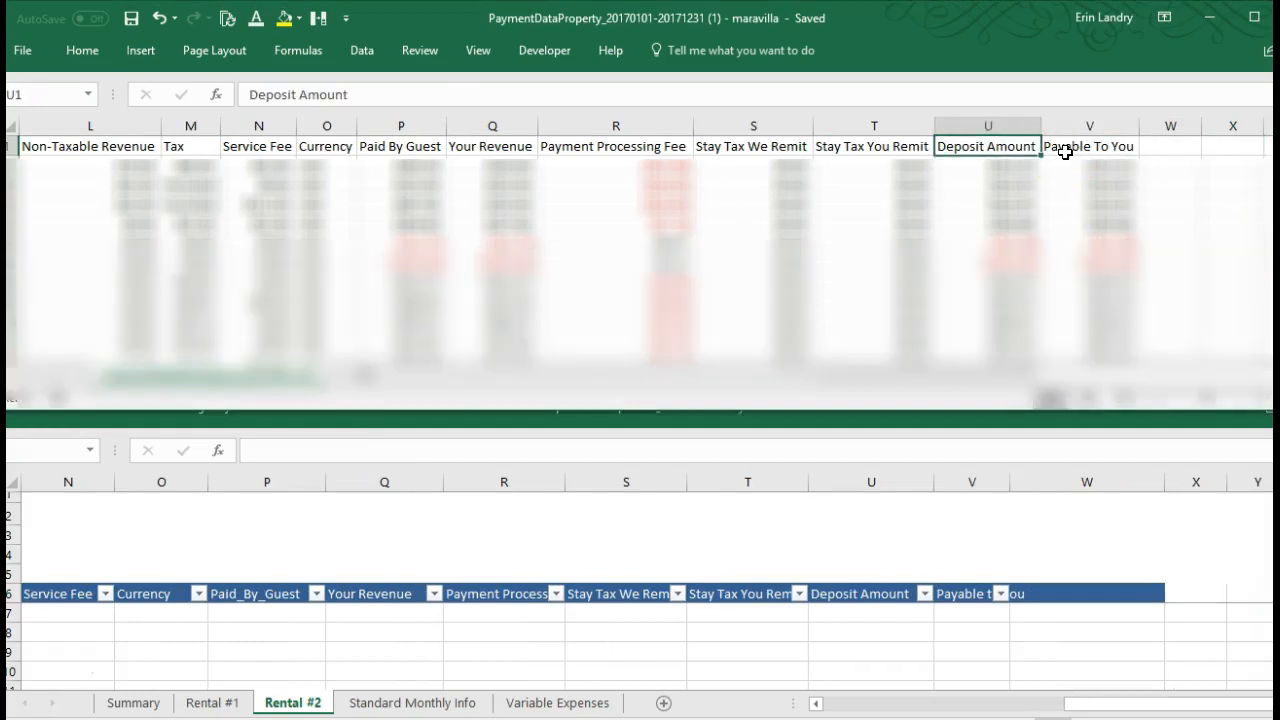
{"action": "key", "text": "Right"}
View the payment data in the template's Rental #1 sheet for dawn and Rental #2 sheet for mara villa
{"action": "left_click", "coordinate": [212, 703]}
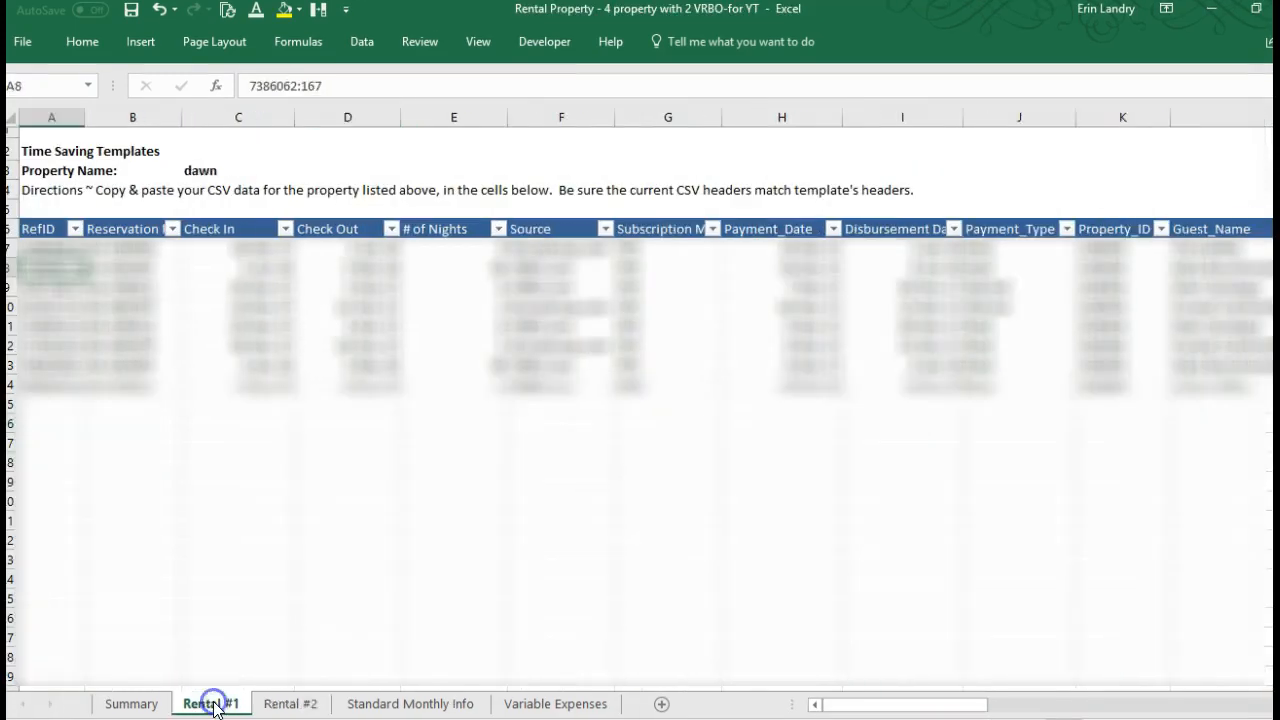
{"action": "left_click", "coordinate": [291, 704]}
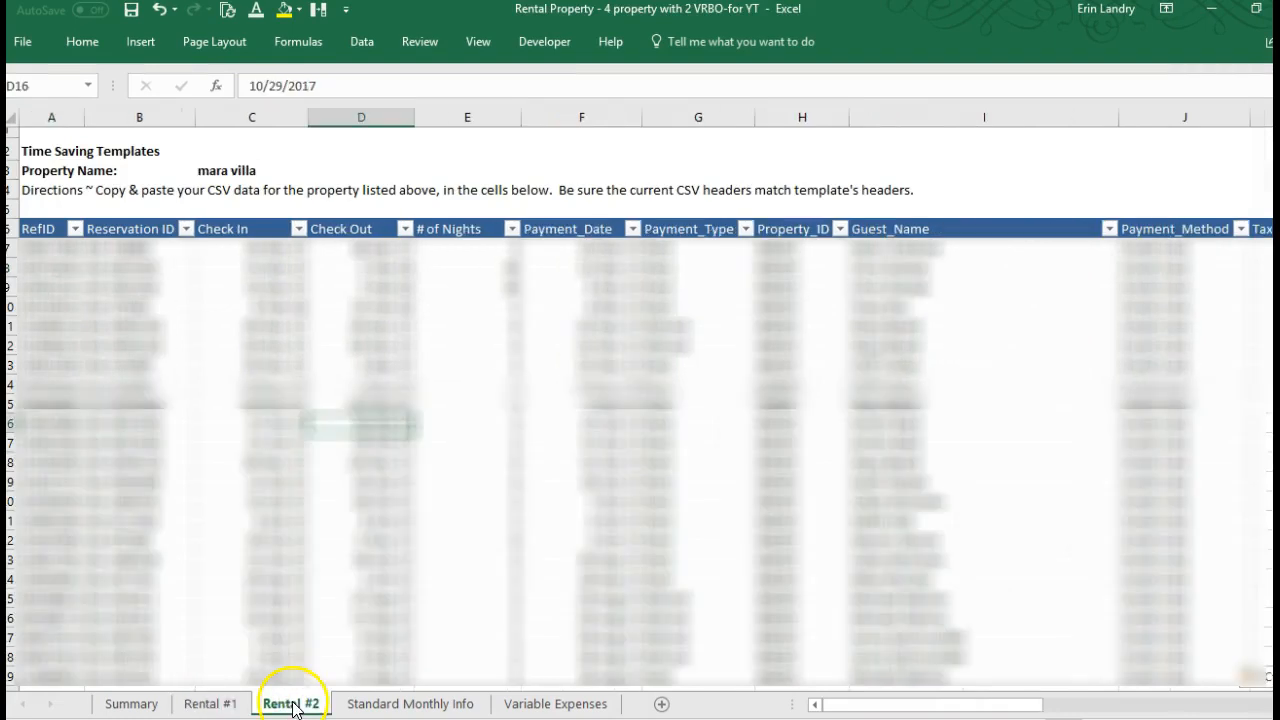
Switch to Chrome and browse the property management category of the Time Saving Templates shop, starting from the VRBO accounting worksheet's product page
{"action": "mouse_move", "coordinate": [592, 716]}
{"action": "left_click", "coordinate": [641, 714]}
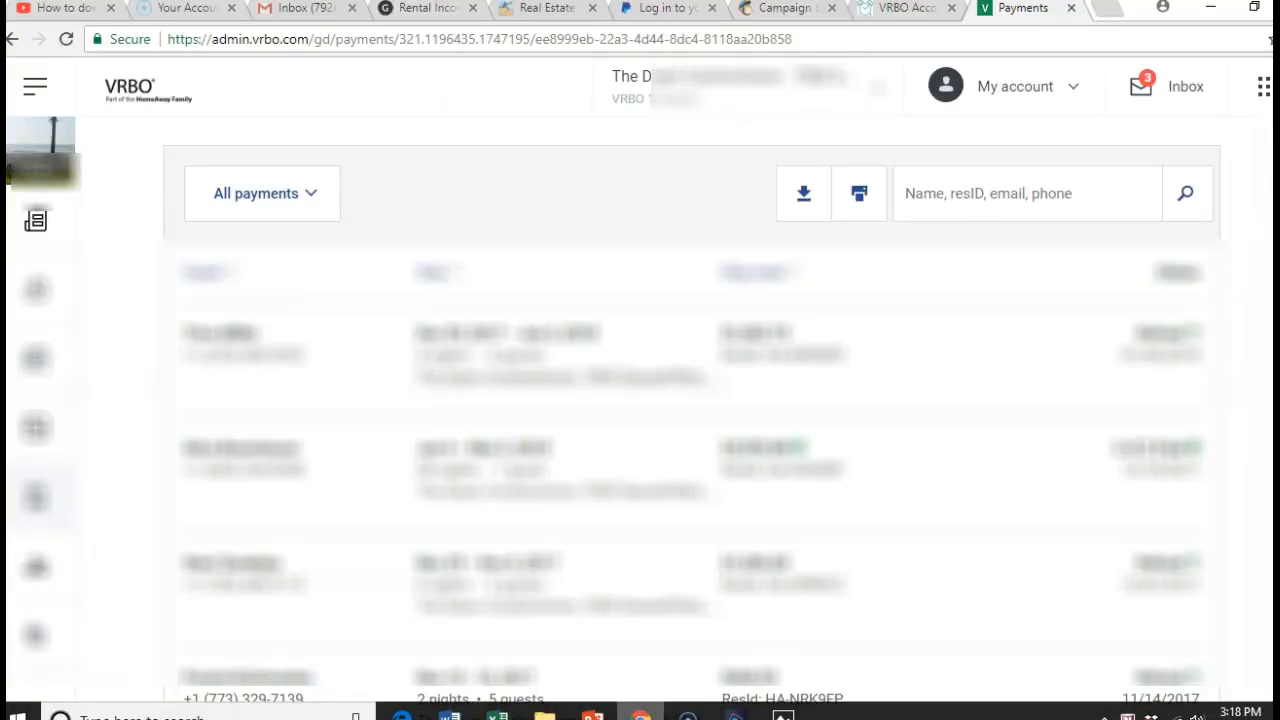
{"action": "left_click", "coordinate": [907, 10]}
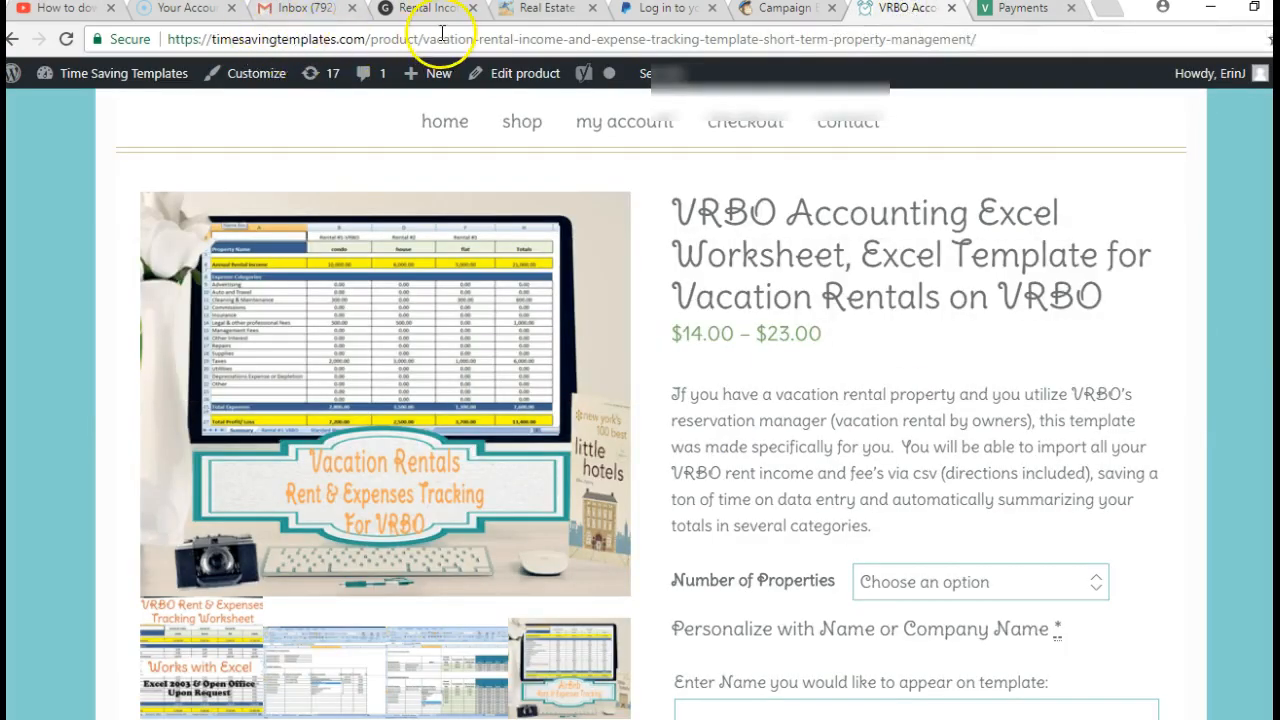
{"action": "mouse_move", "coordinate": [536, 146]}
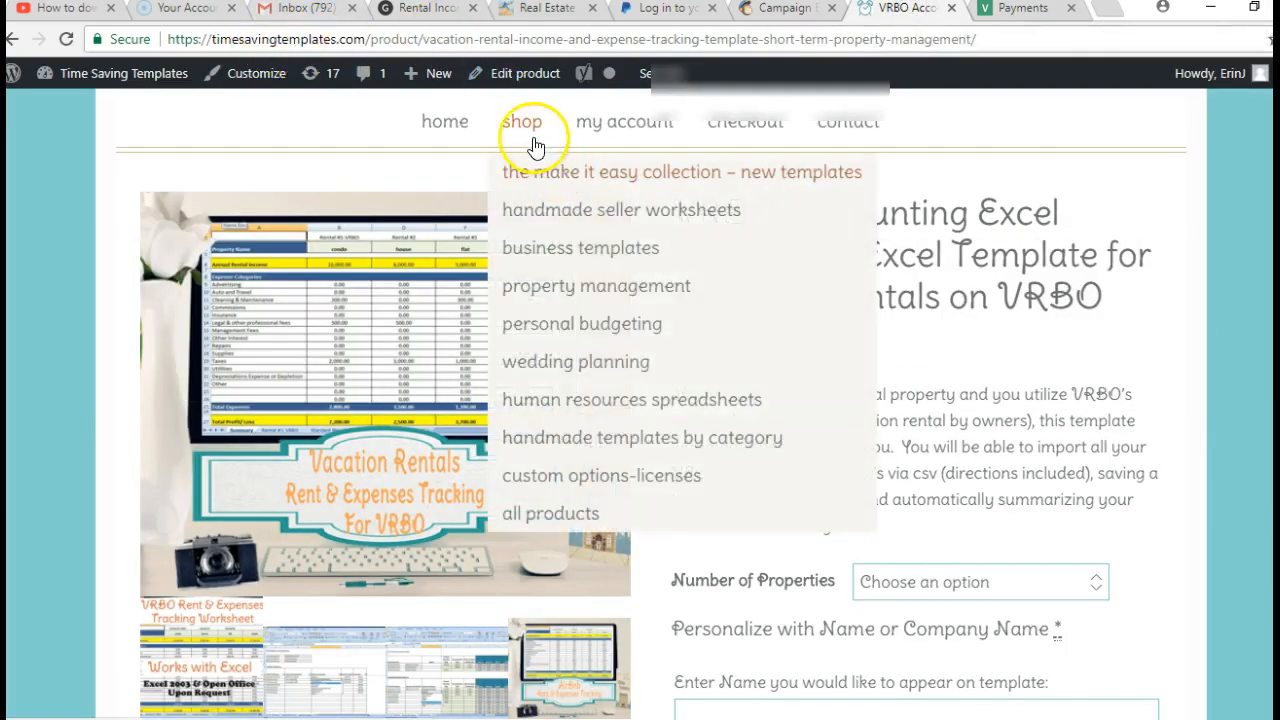
{"action": "left_click", "coordinate": [561, 287]}
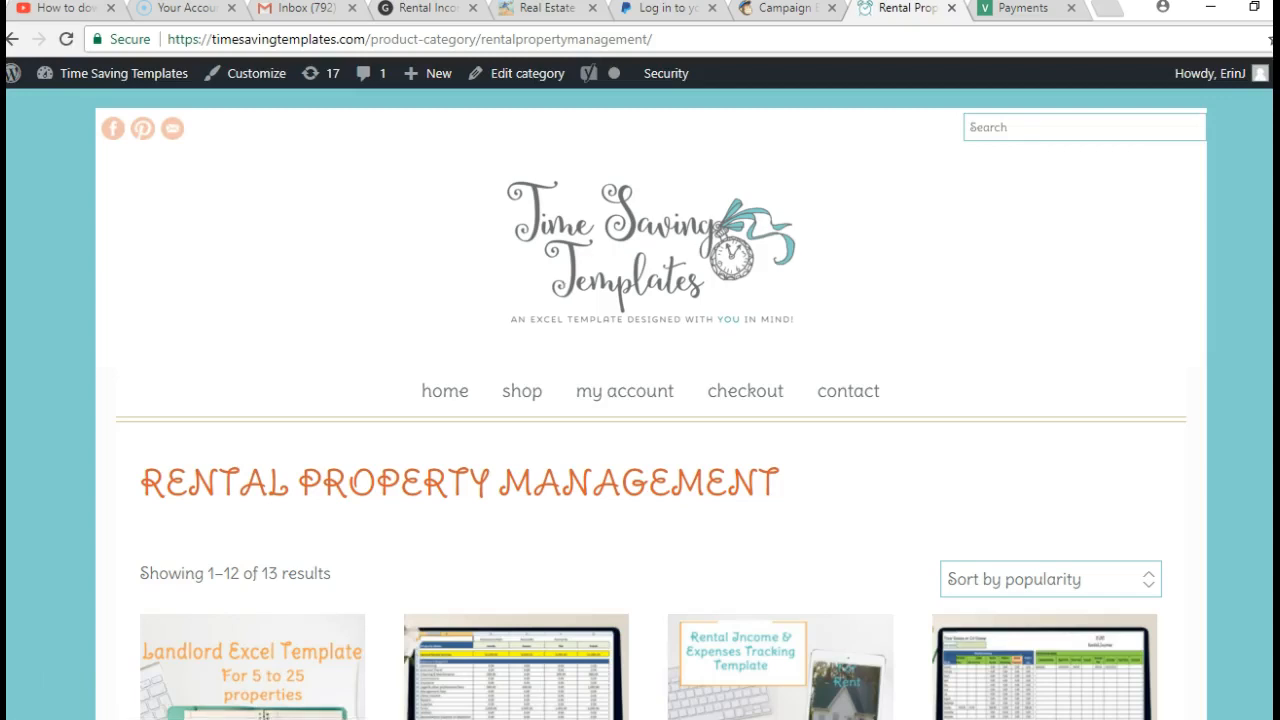
{"action": "scroll", "coordinate": [640, 400], "scroll_direction": "down", "scroll_amount": 4}
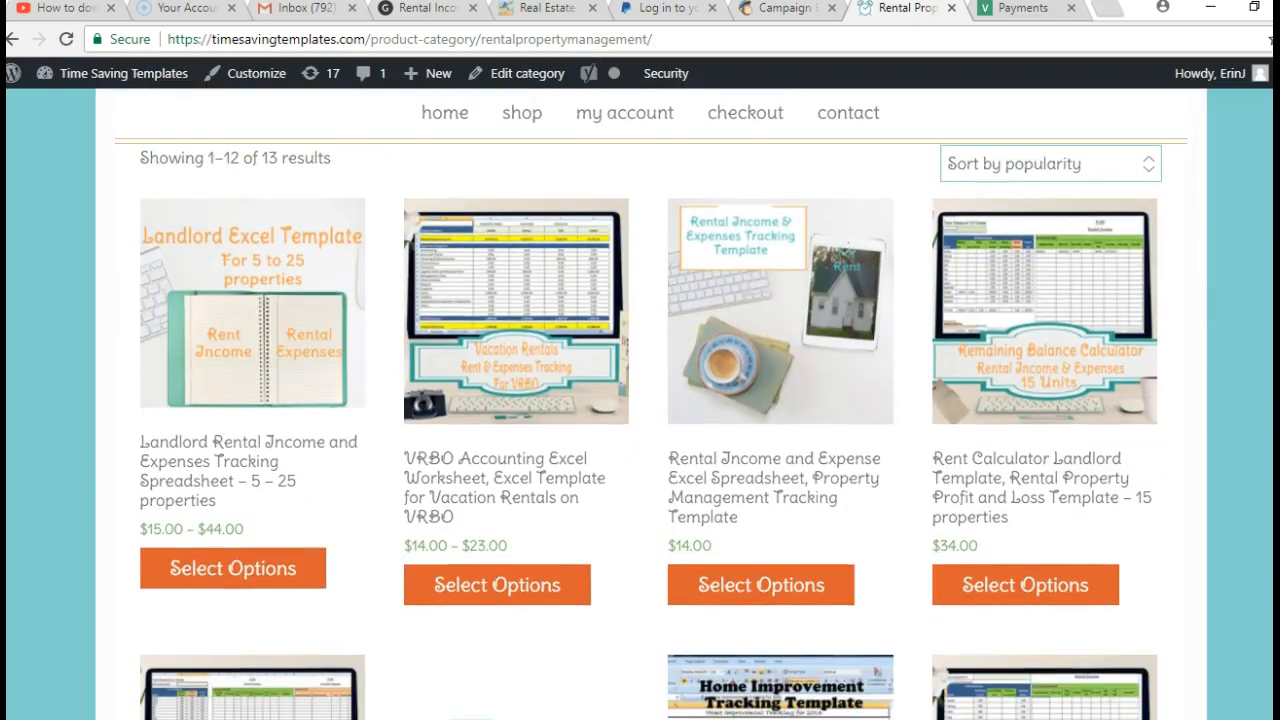